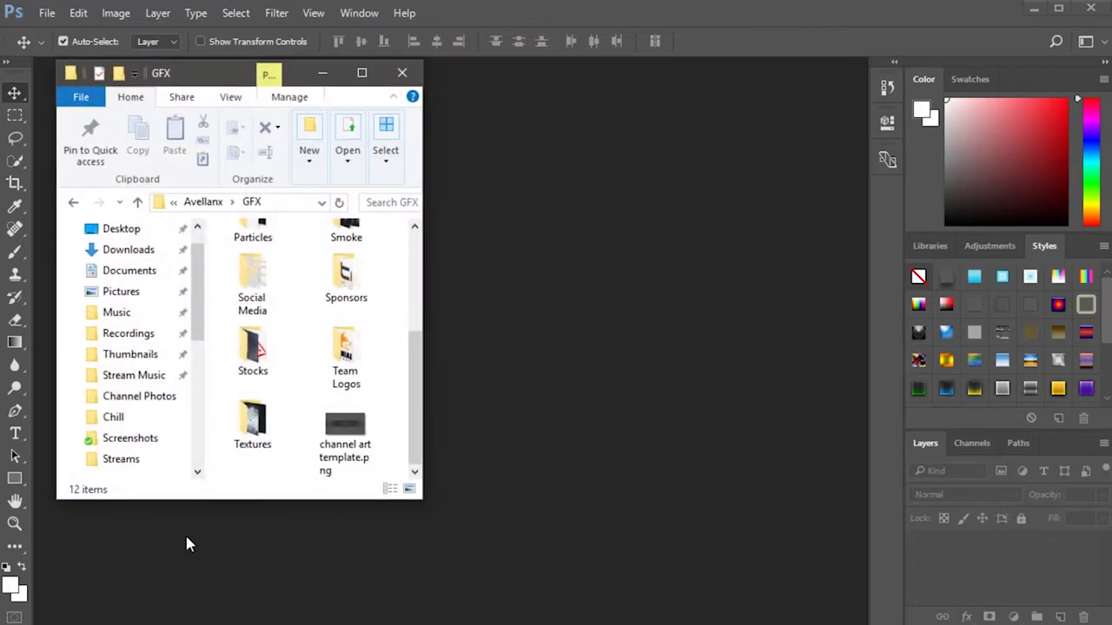
Open channel art template.png in Photoshop.
left_click(345, 435)
left_click_drag(495, 400, 464, 421)
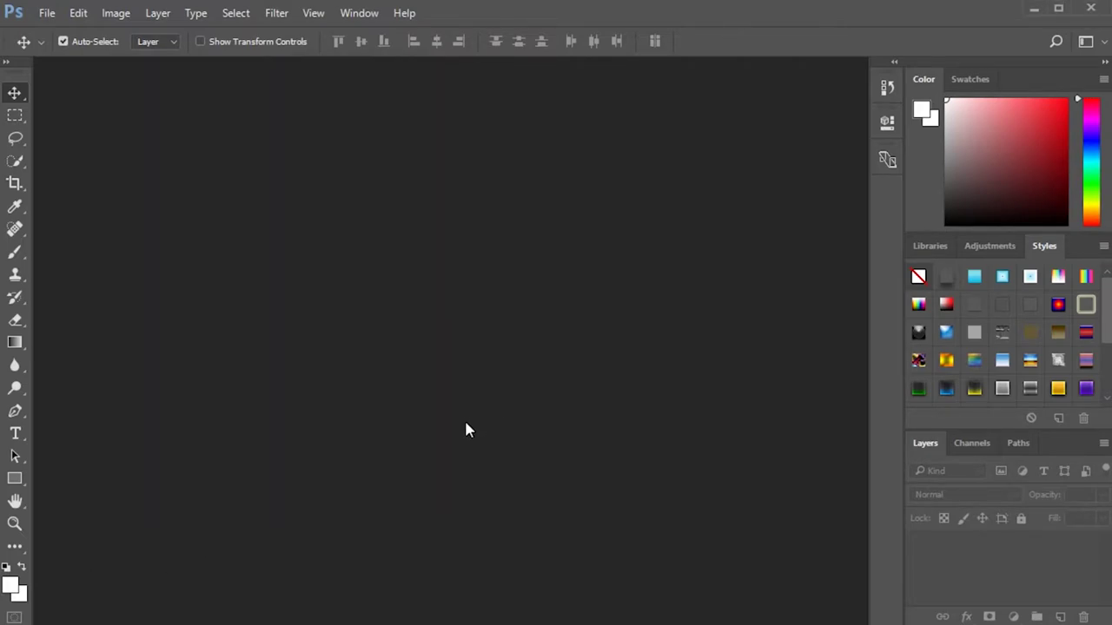
key("Return")
Cover the template's top and bottom areas with white rectangles.
left_click(10, 482)
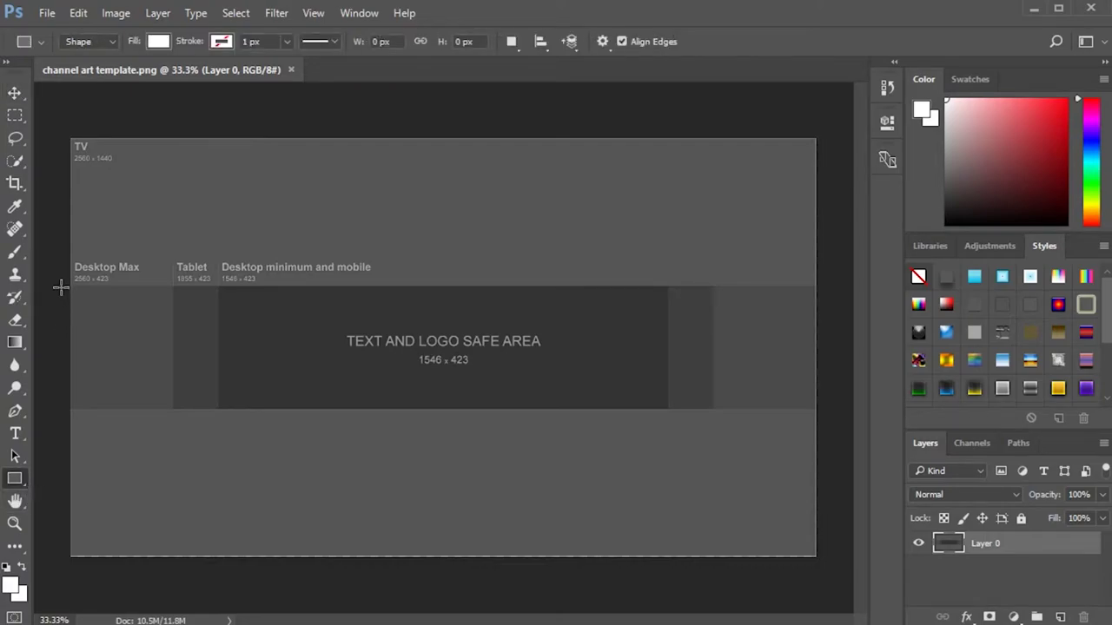
left_click_drag(63, 283, 819, 131)
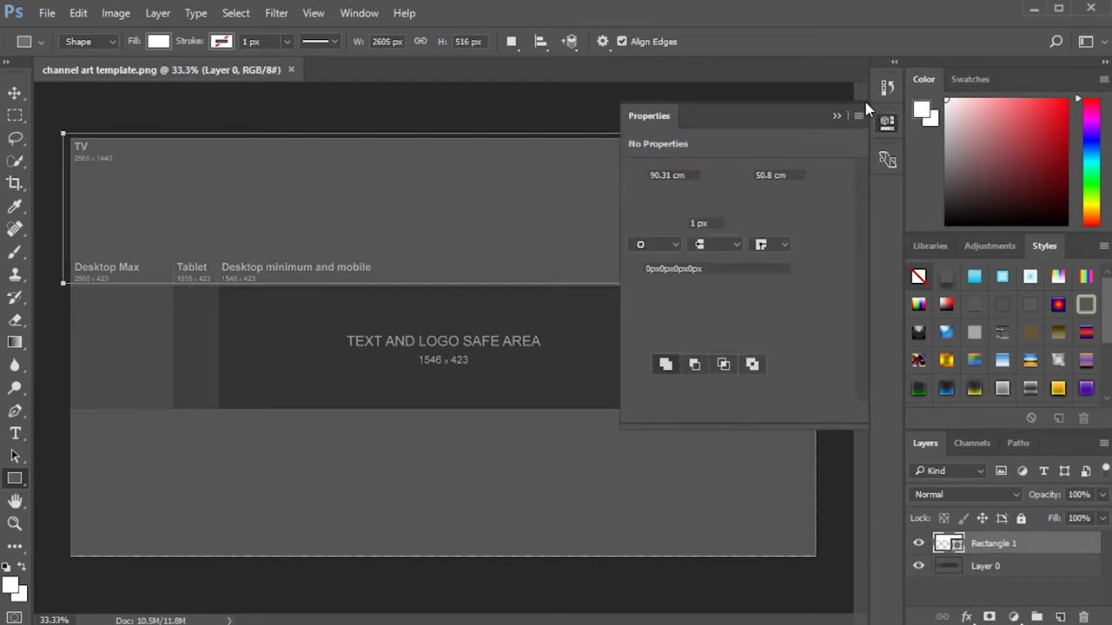
left_click(834, 119)
left_click_drag(68, 571, 822, 408)
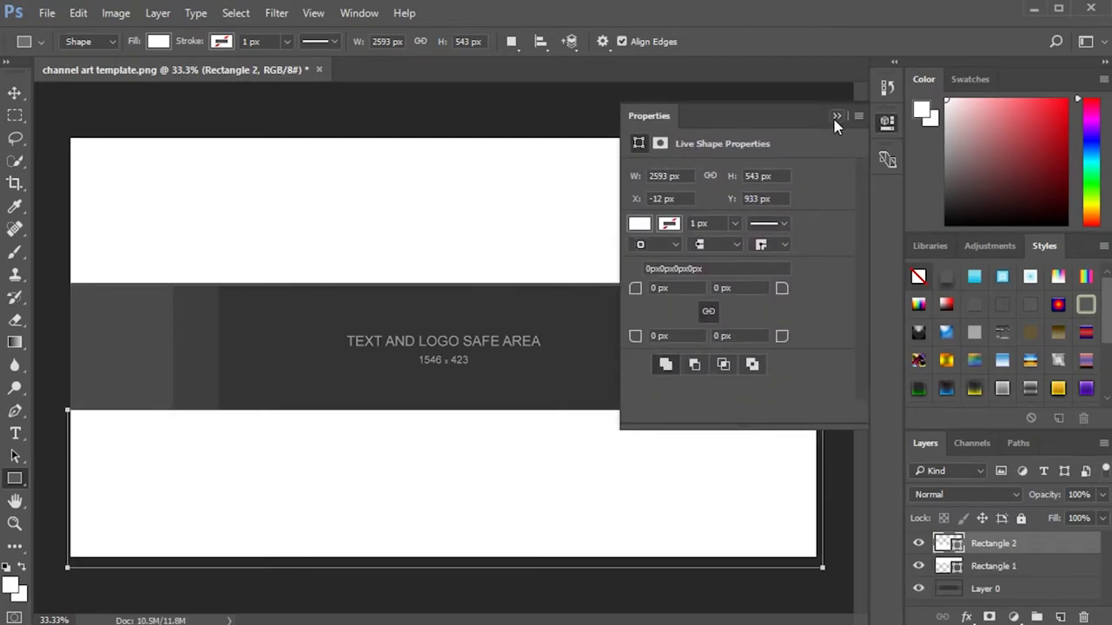
left_click(835, 117)
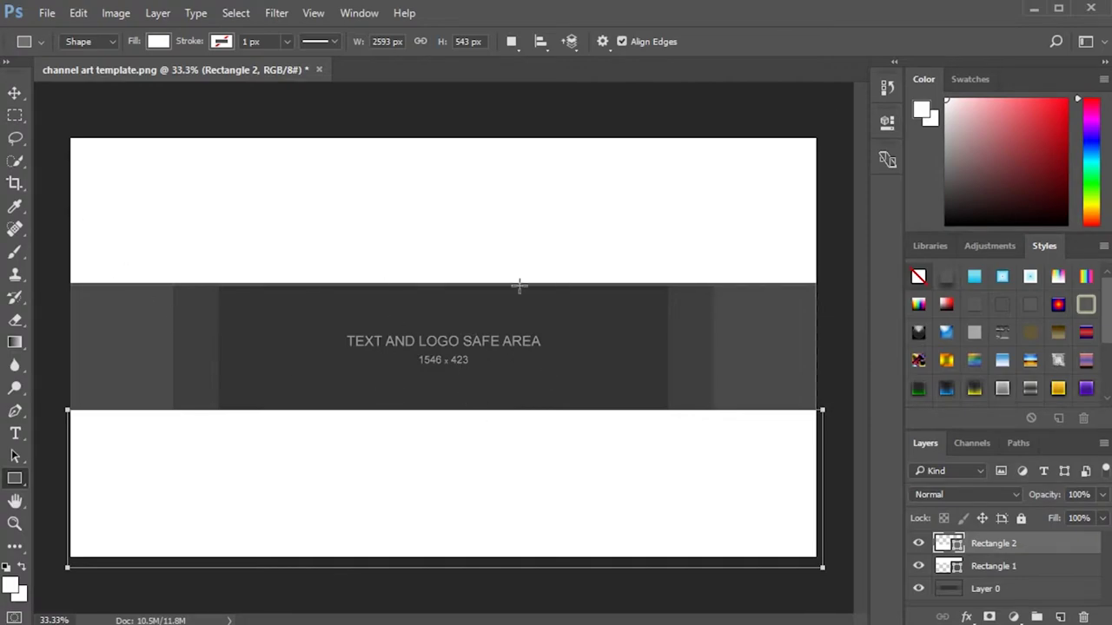
left_click(15, 92)
Place the GOPR4429 photo from the Recordings folder onto the banner as a new layer.
key("alt+Tab")
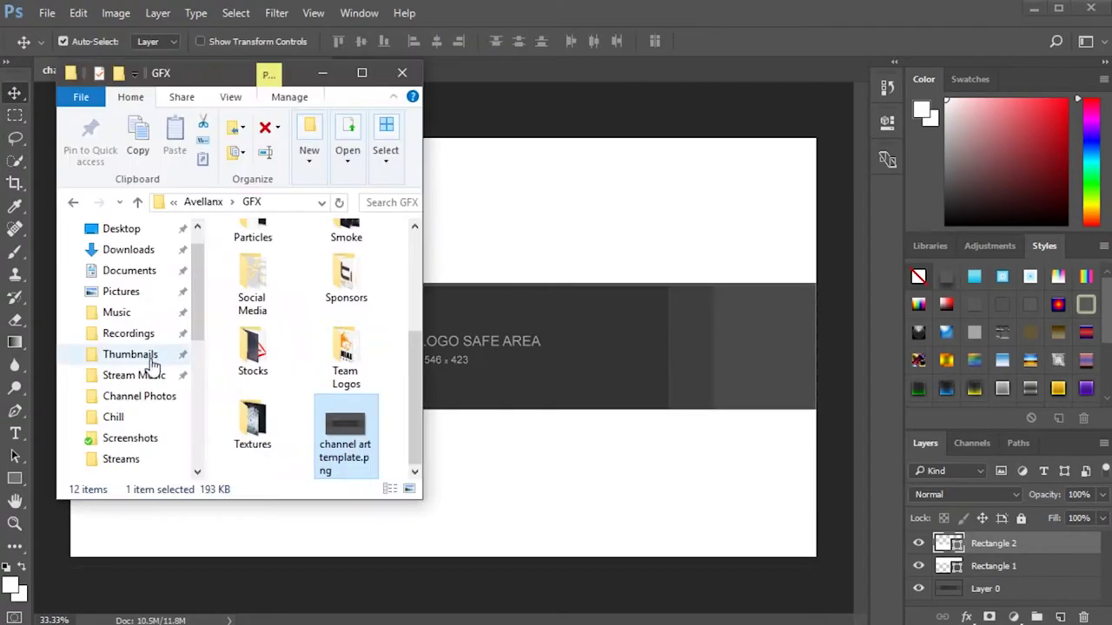
left_click(142, 335)
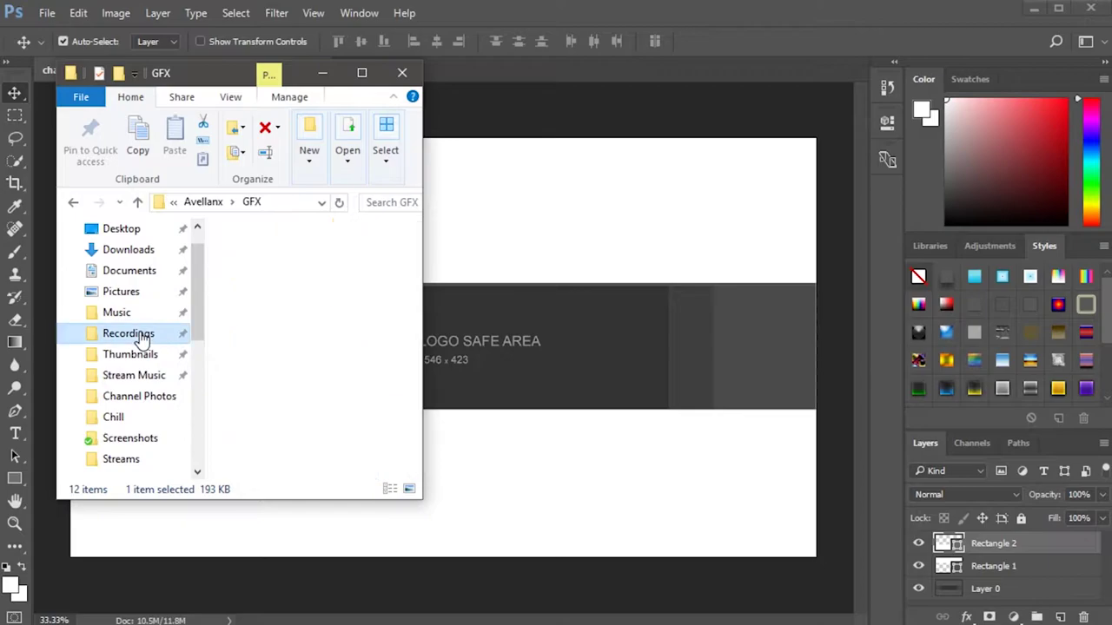
mouse_move(275, 356)
left_mouse_down()
mouse_move(400, 321)
mouse_move(269, 347)
left_mouse_up()
left_click_drag(265, 261, 536, 318)
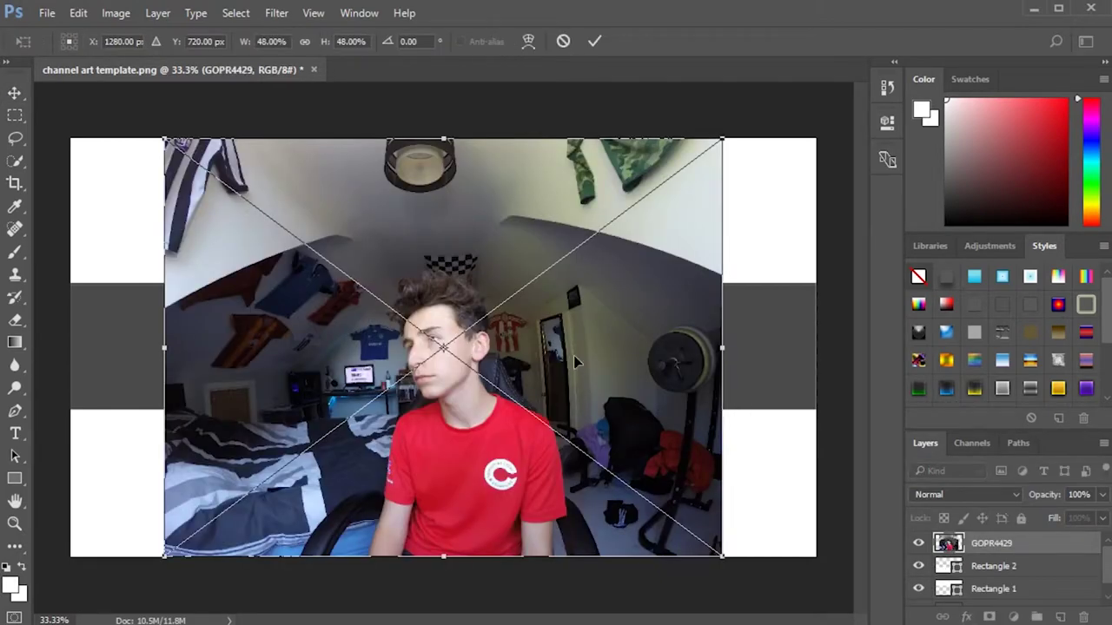
key("Return")
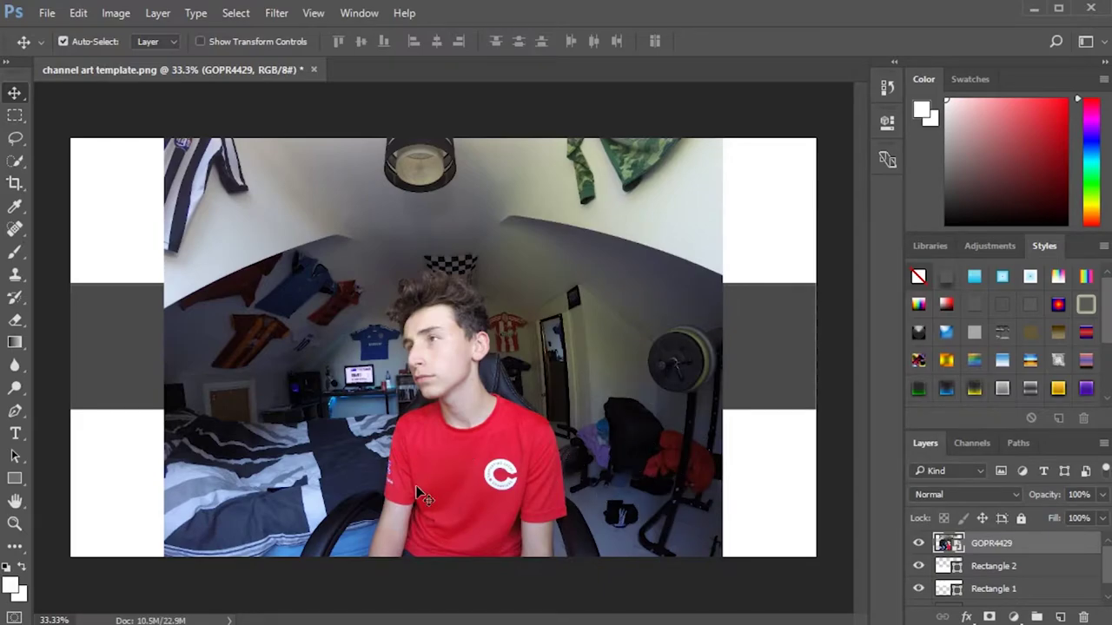
left_click(14, 524)
Zoom in on the person and start a pen path from the bottom edge up to the left shoulder.
left_click_drag(432, 517, 480, 503)
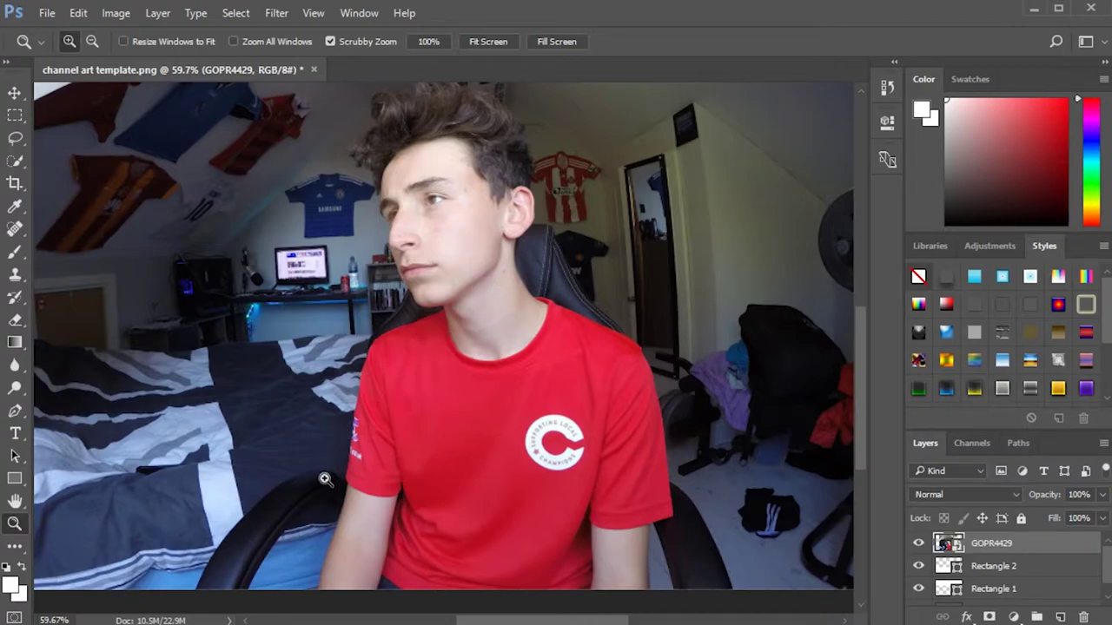
left_click(15, 411)
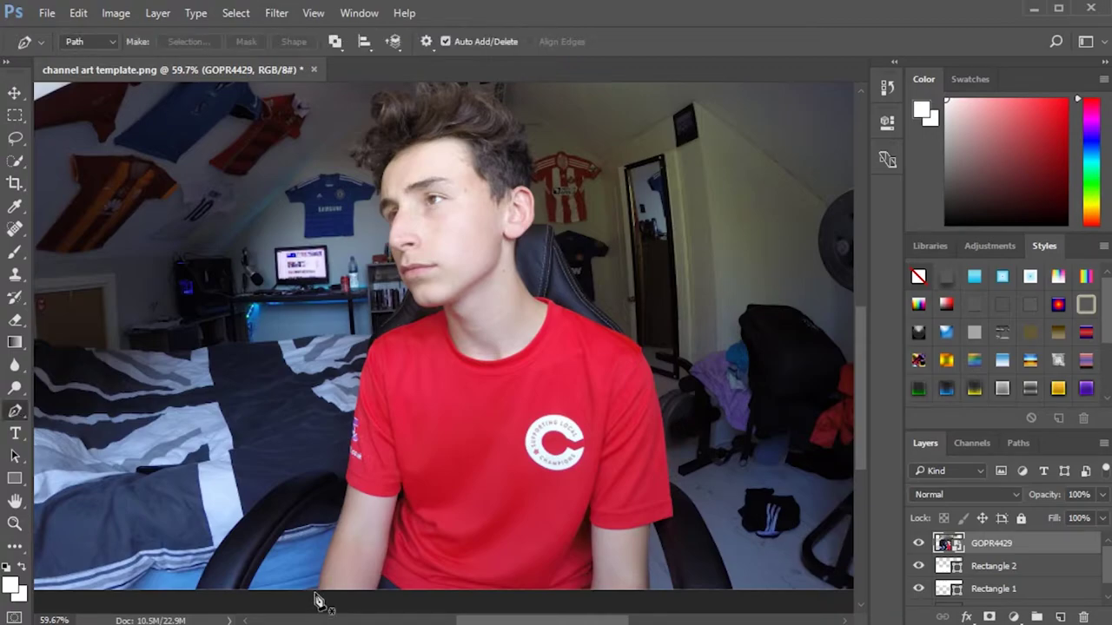
left_click(319, 589)
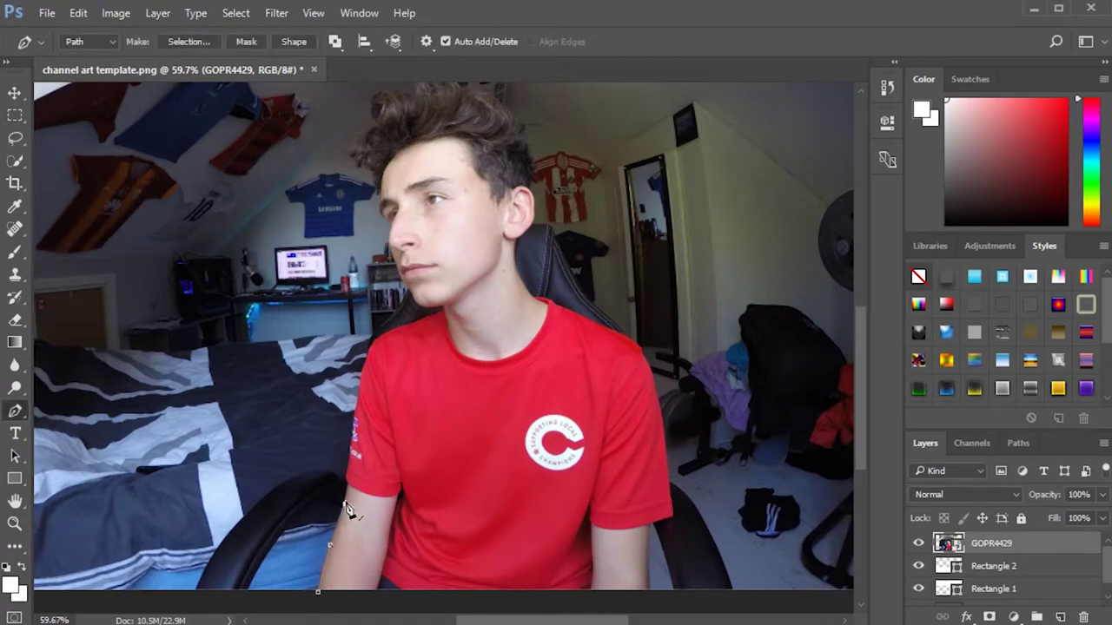
left_click(345, 481)
left_click(354, 418)
left_click(376, 340)
left_click(404, 328)
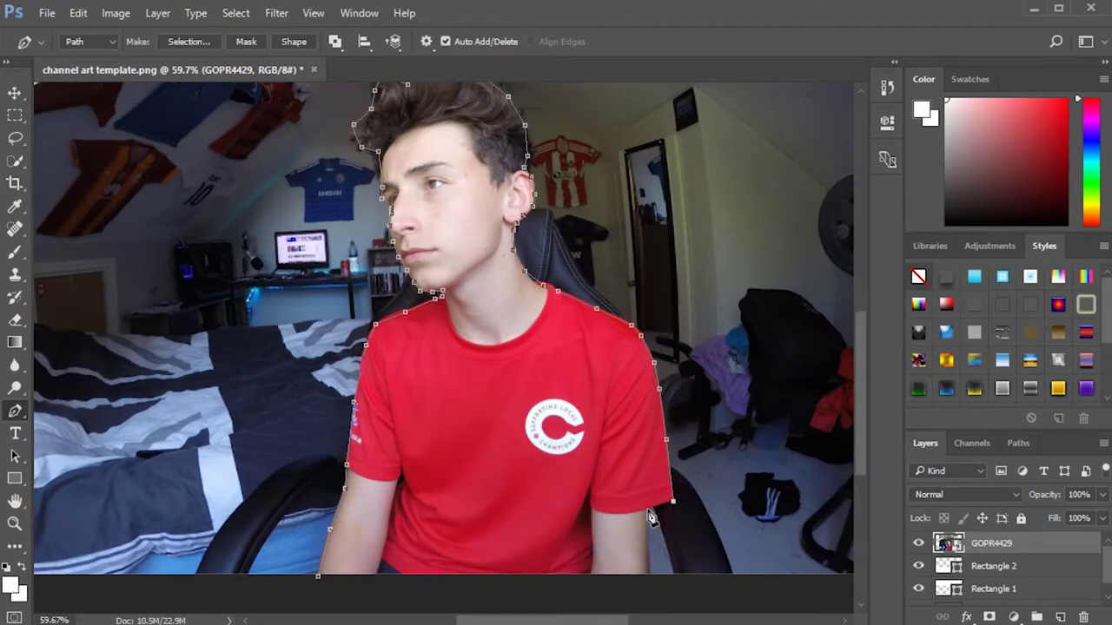
Continue the path down the right arm and close it at the starting point.
left_click(650, 508)
left_click(649, 549)
left_click(649, 582)
scroll(460, 330, "up", 1)
scroll(323, 427, "down", 2)
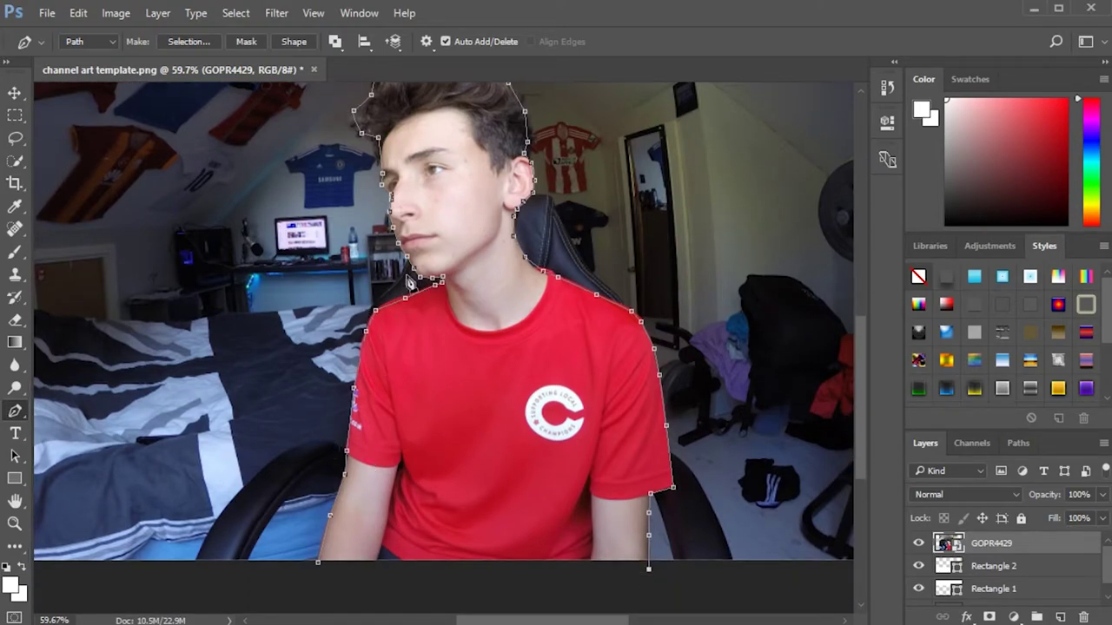
left_click(318, 562)
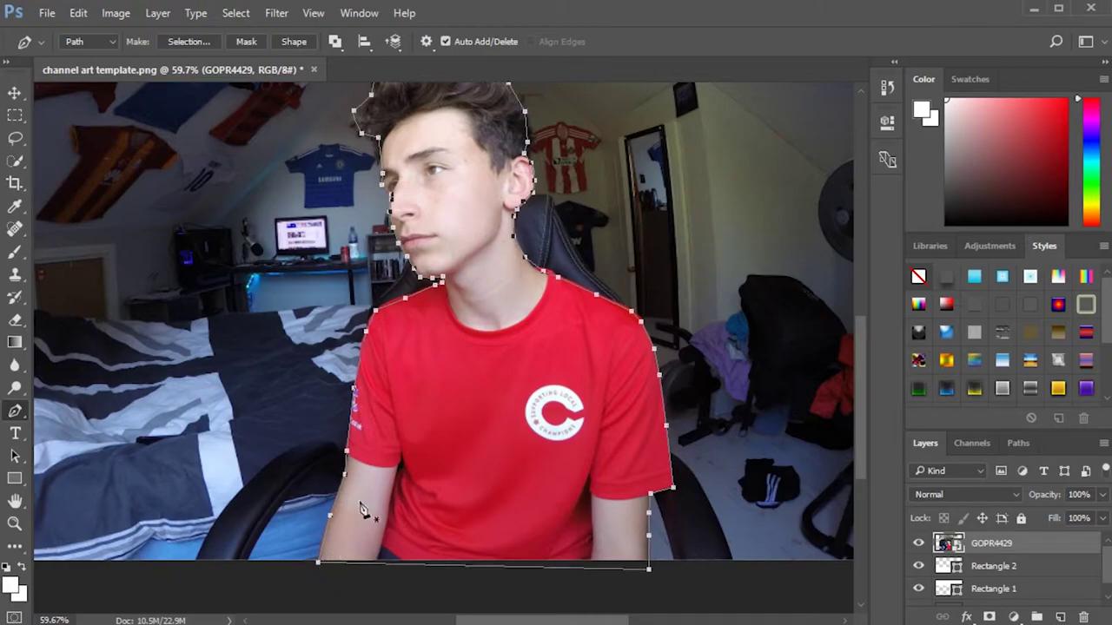
right_click(460, 412)
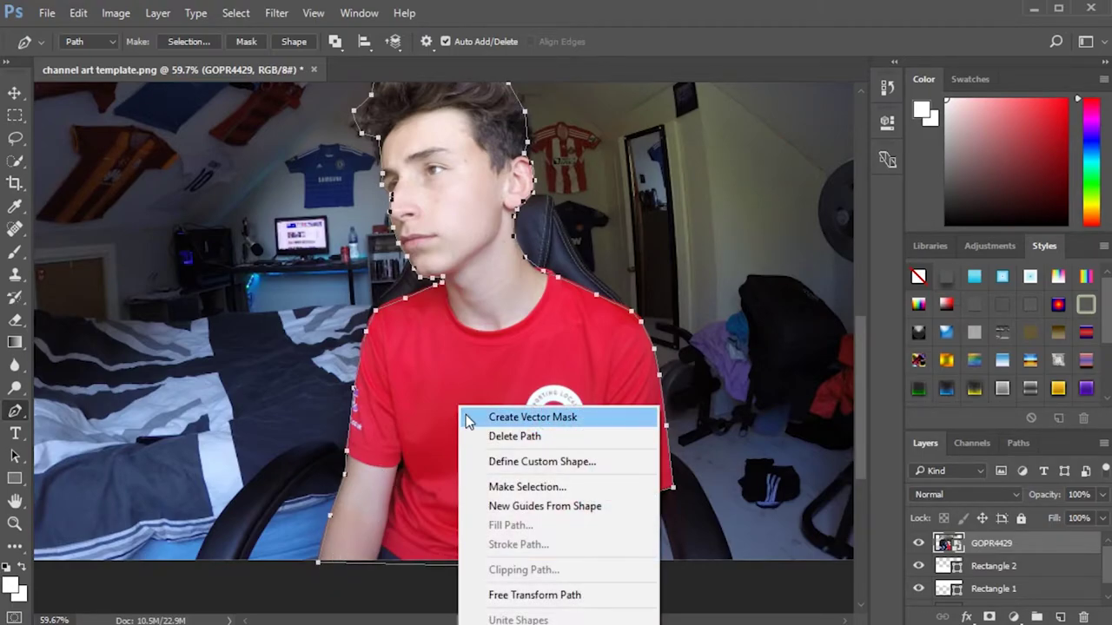
Turn the outline into a selection and copy the person onto a new Layer 1.
left_click(527, 487)
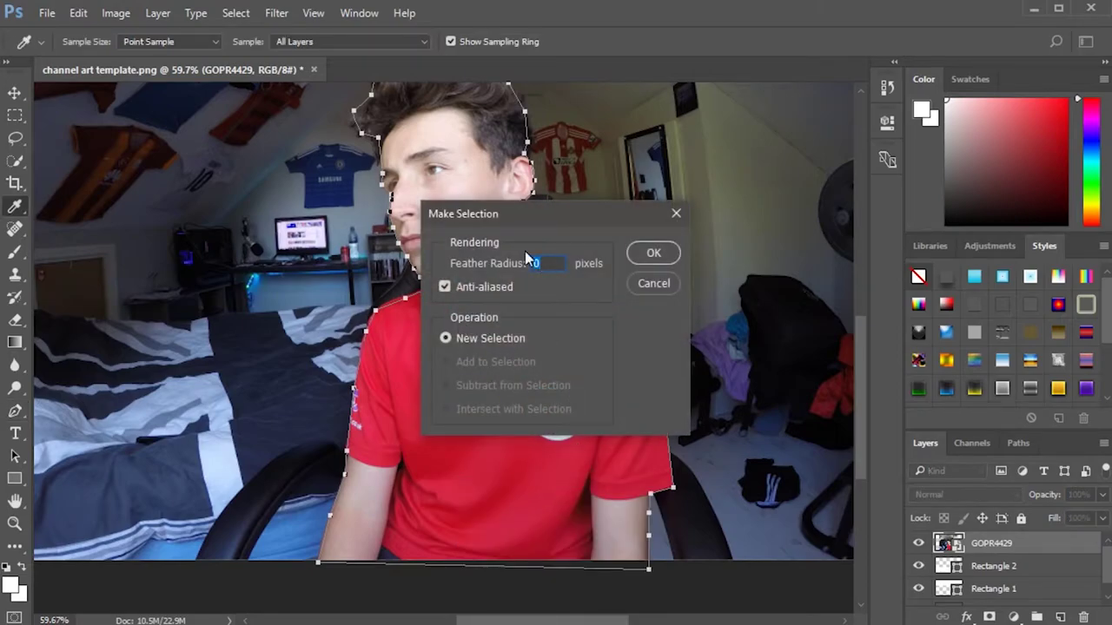
left_click(655, 252)
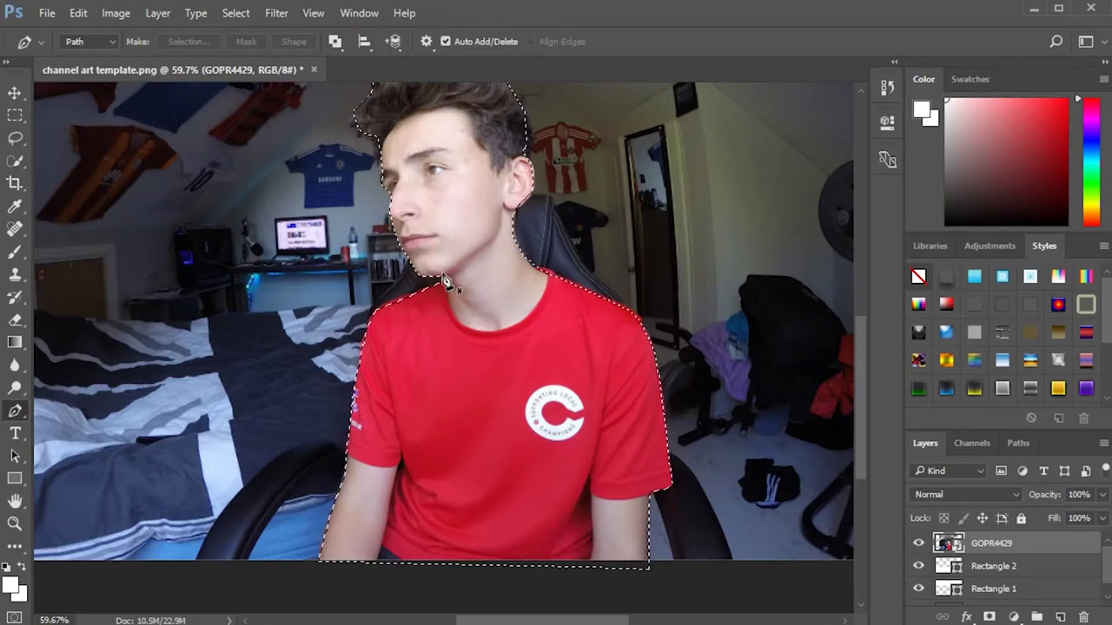
scroll(443, 282, "up", 1)
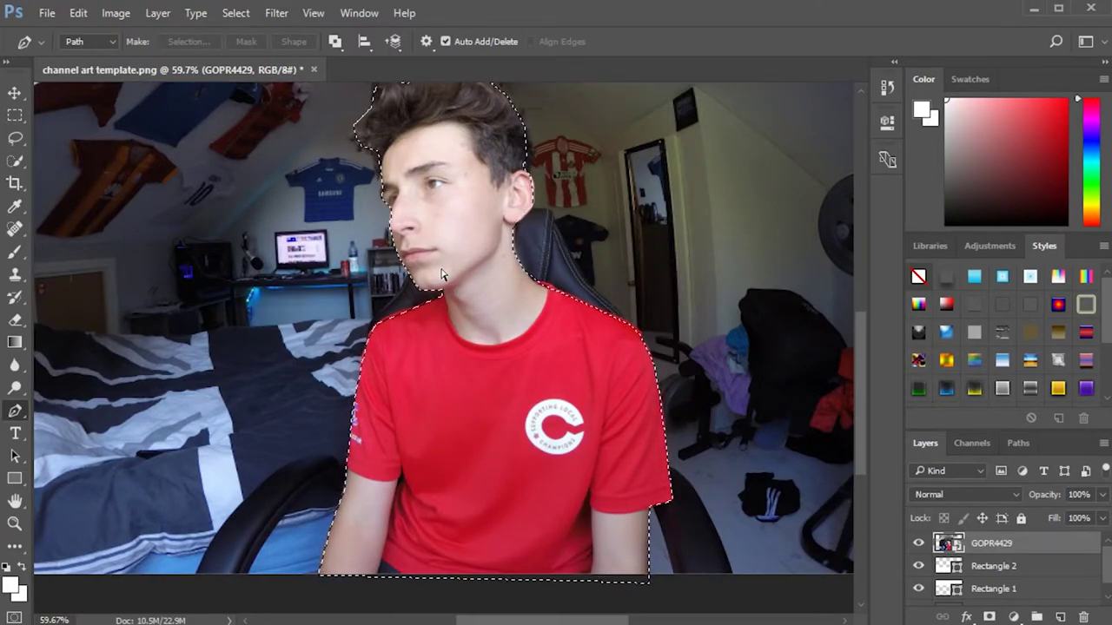
key("ctrl+j")
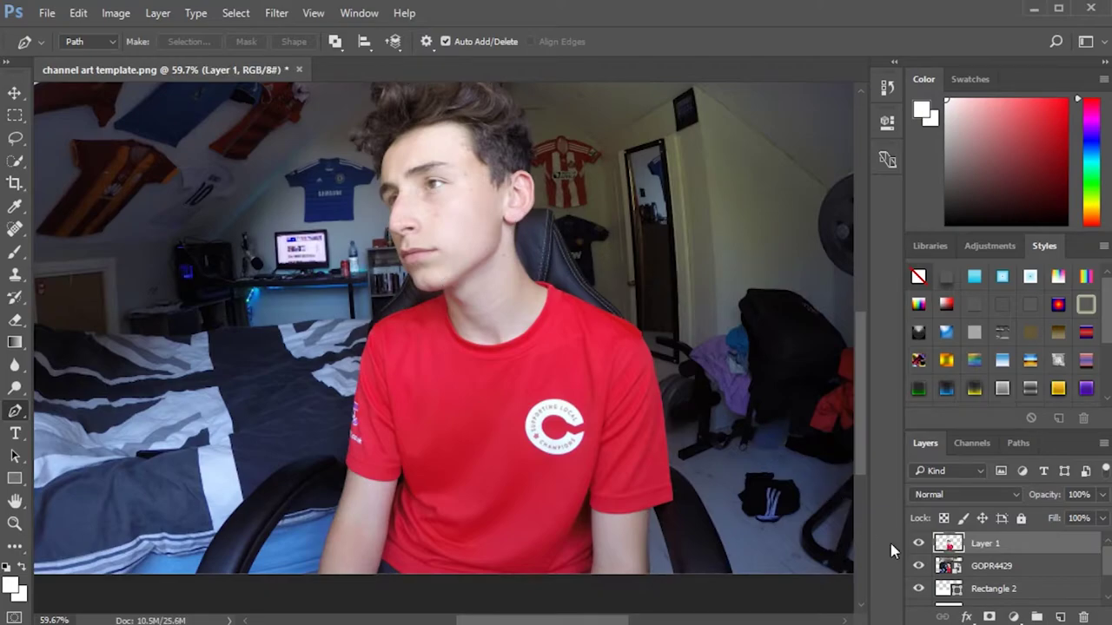
Delete the original GOPR4429 room photo layer, leaving only the cut-out.
left_click(1011, 567)
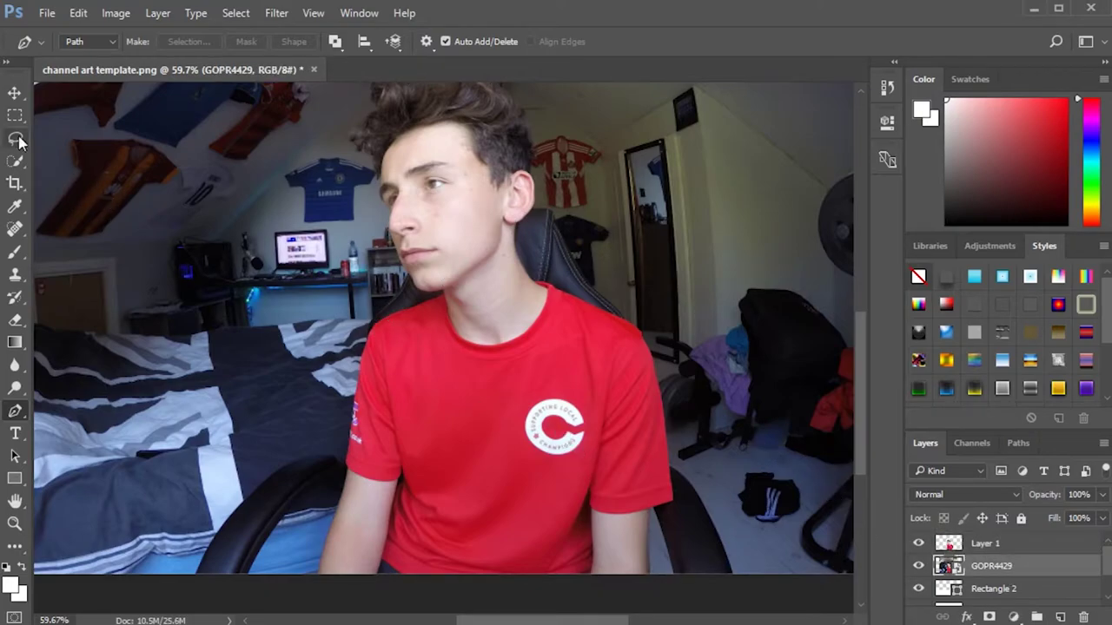
left_click_drag(537, 420, 533, 444)
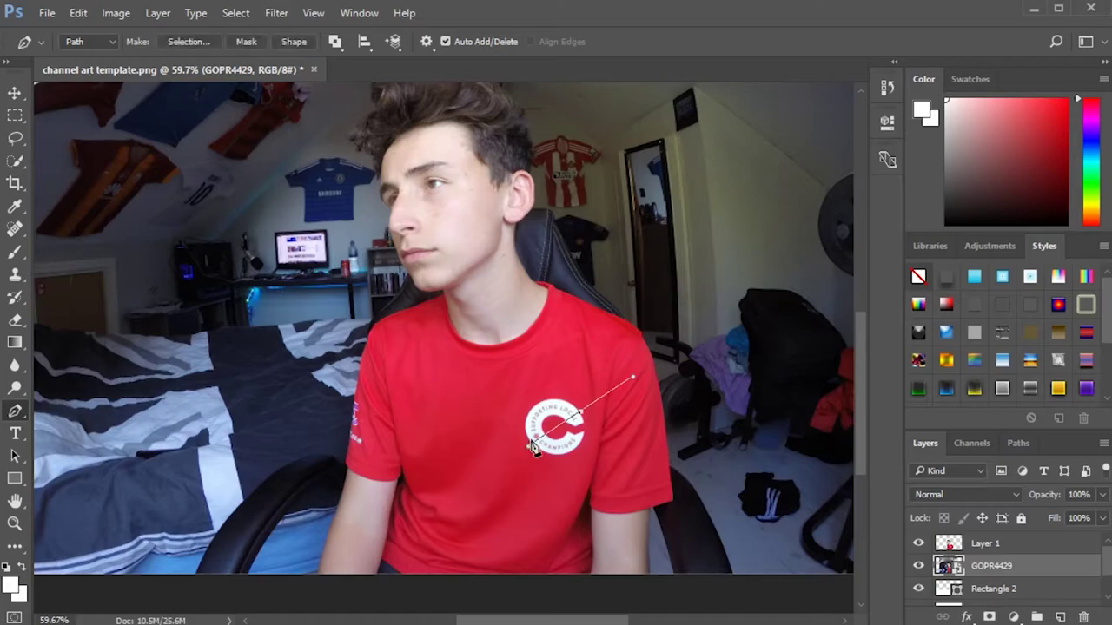
key("Return")
left_click(15, 92)
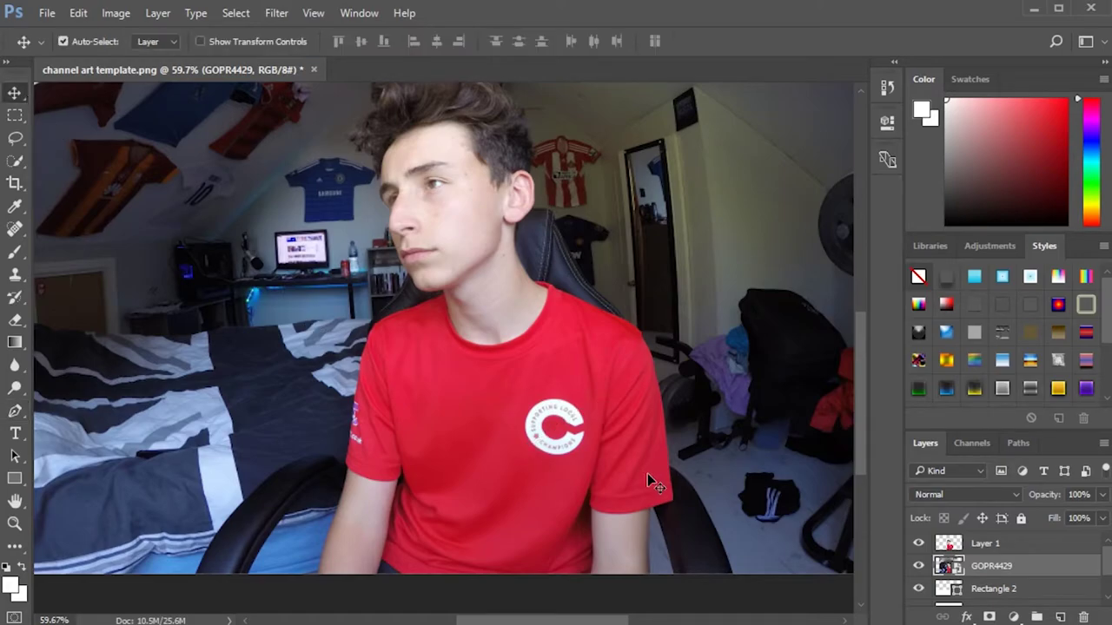
left_click_drag(593, 460, 545, 472)
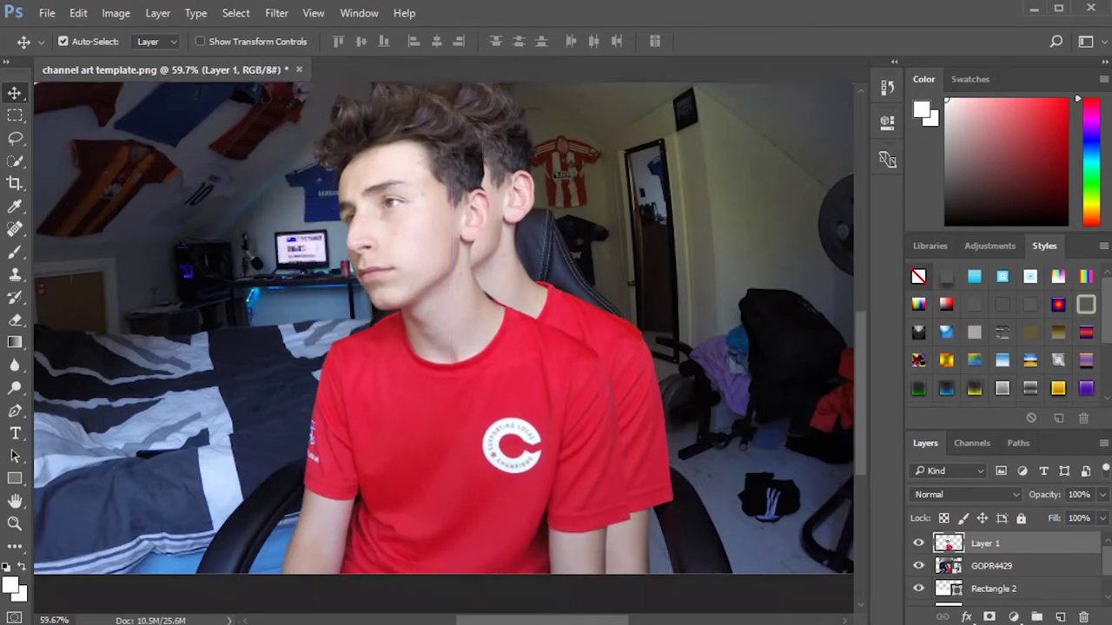
left_click(992, 565)
key("Delete")
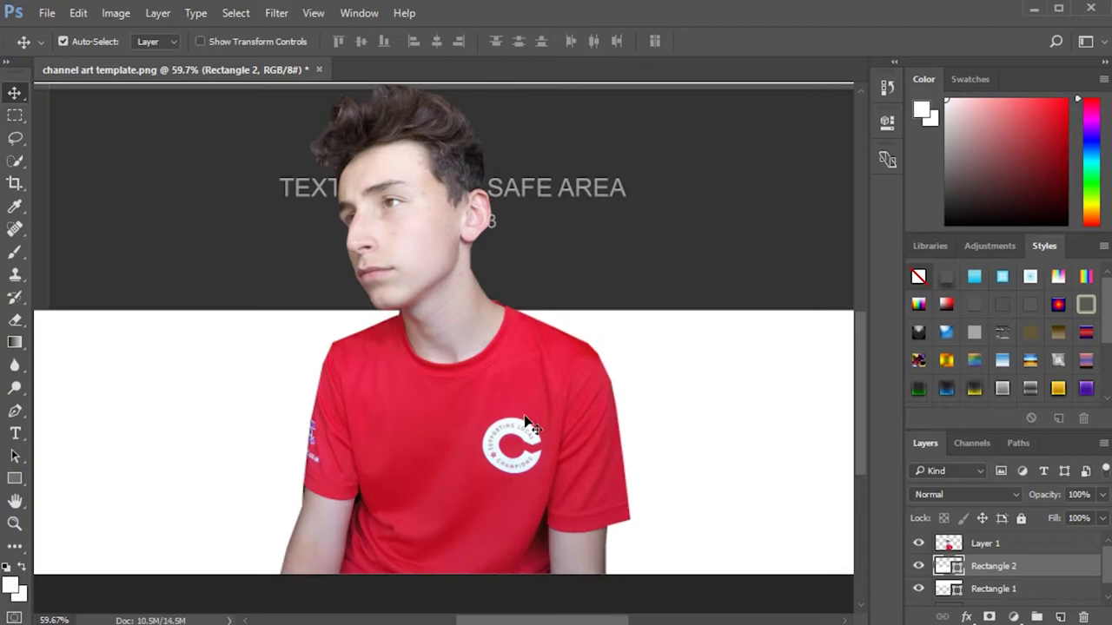
Move the cut-out person up on the banner and zoom in.
left_click_drag(416, 495, 457, 422)
left_click(15, 524)
left_click_drag(402, 320, 469, 318)
scroll(454, 274, "down", 2)
scroll(412, 460, "down", 2)
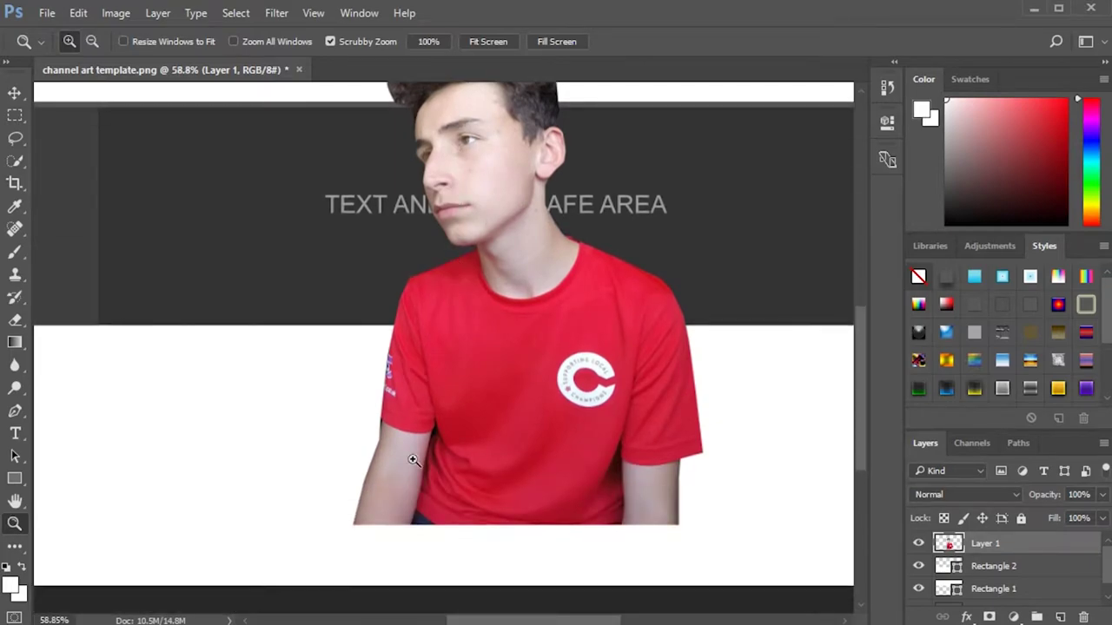
scroll(379, 414, "up", 3)
scroll(396, 447, "down", 4)
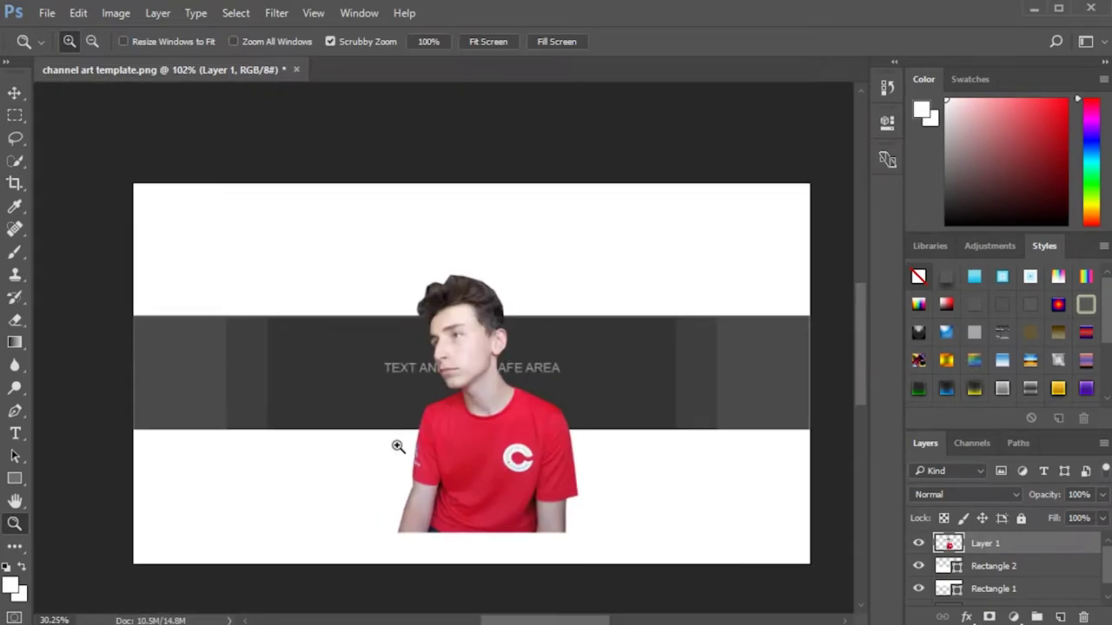
left_click(14, 92)
left_click_drag(460, 395, 482, 418)
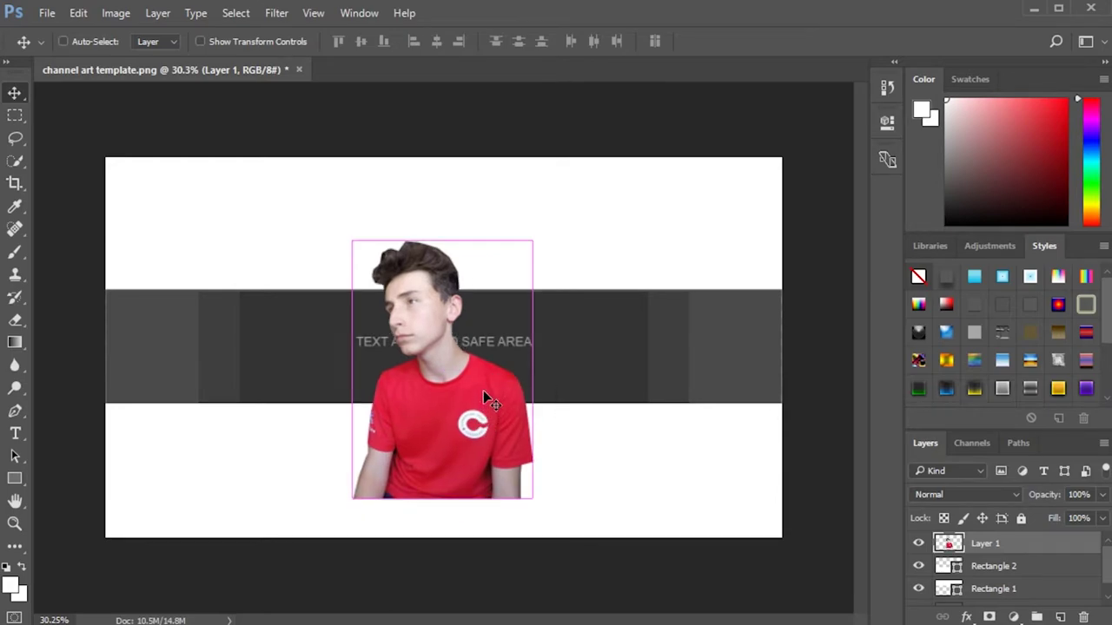
Scale the person down with Free Transform and fit it within the banner strip.
key("ctrl+t")
left_click_drag(353, 240, 414, 318)
left_click_drag(458, 363, 426, 357)
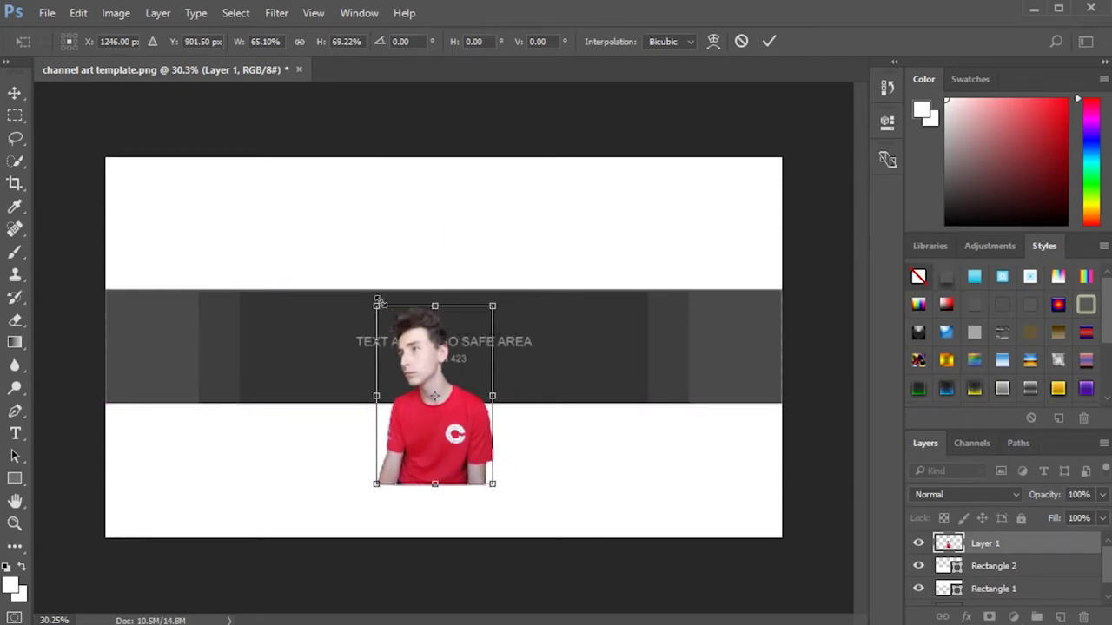
left_click_drag(378, 301, 371, 288)
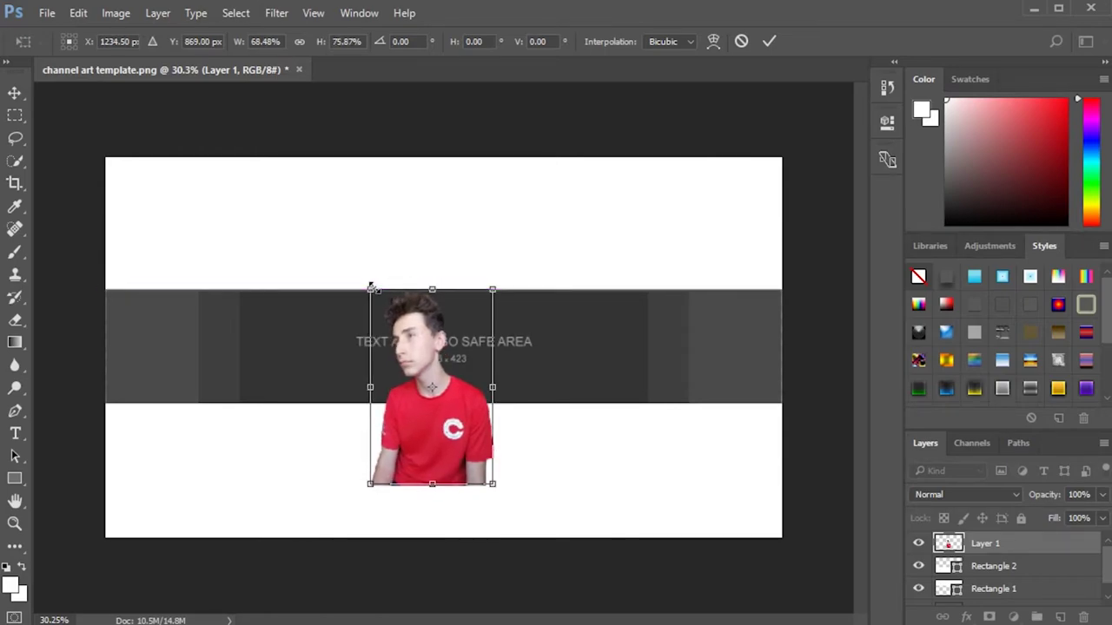
left_click_drag(453, 390, 452, 379)
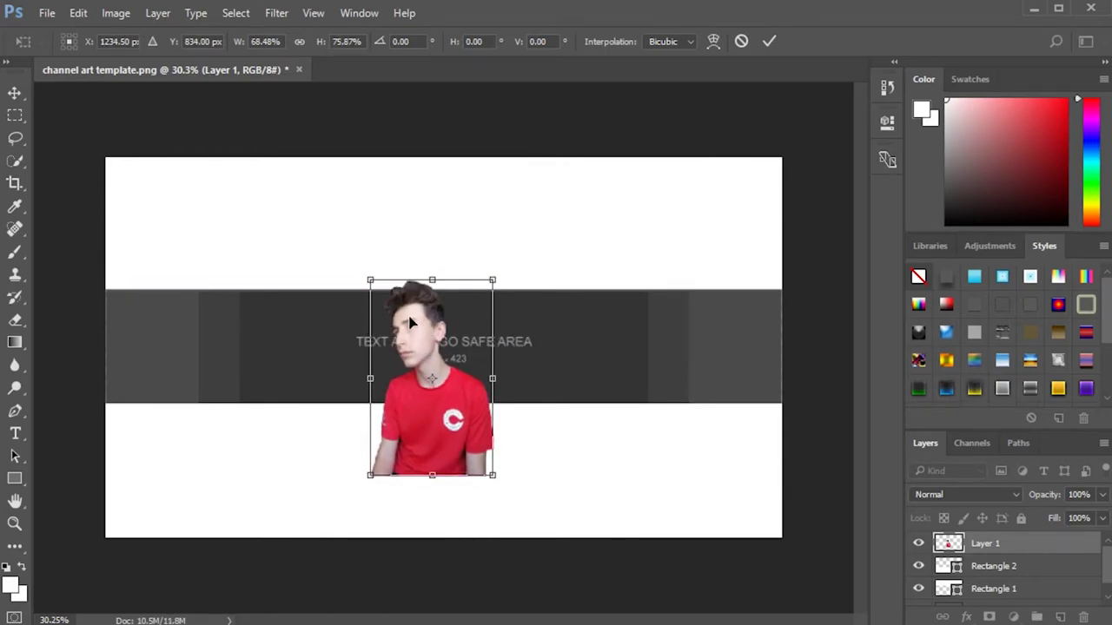
key("shift+Down")
left_click_drag(365, 277, 362, 274)
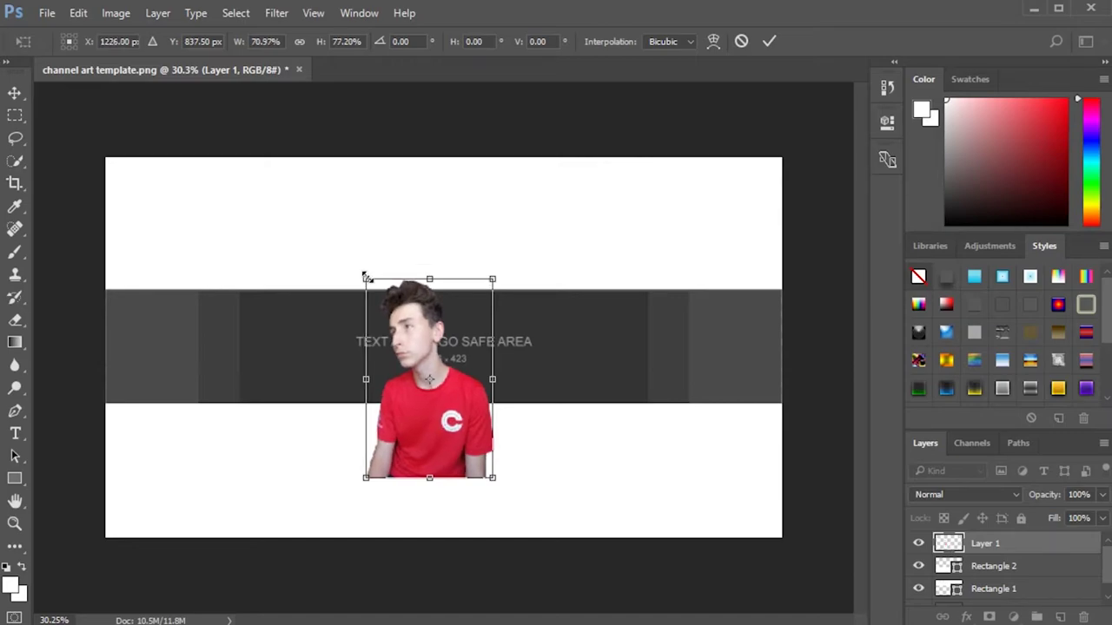
left_click_drag(449, 319, 449, 329)
key("Return")
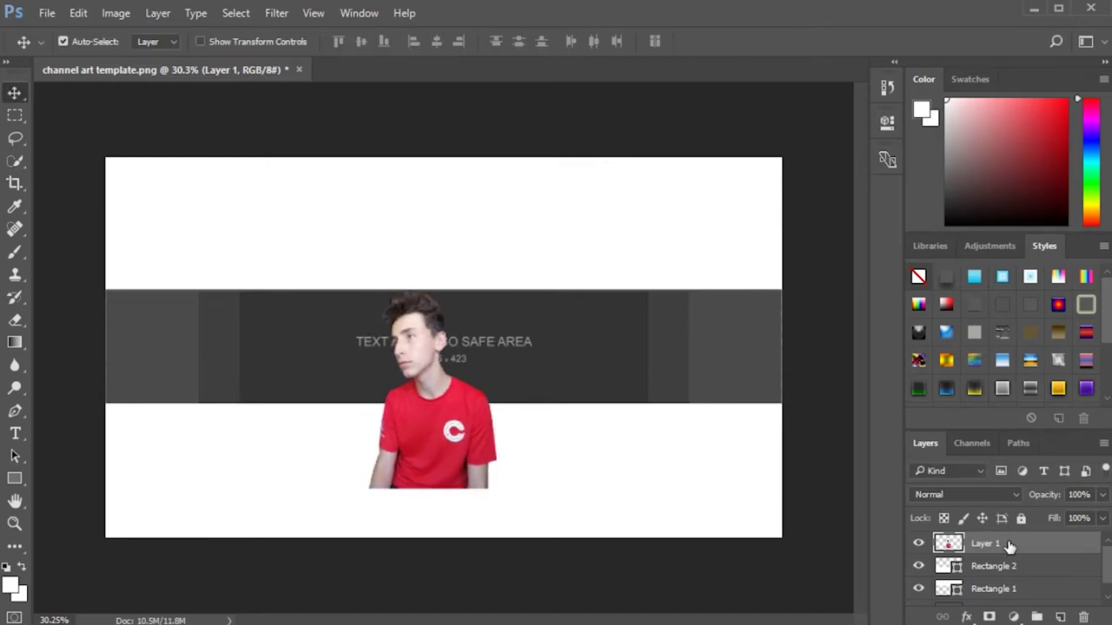
Move Layer 1 beneath the template rectangles and zoom in on the face.
left_click_drag(1008, 547, 999, 590)
left_click_drag(428, 360, 438, 360)
key("z")
left_click(436, 374)
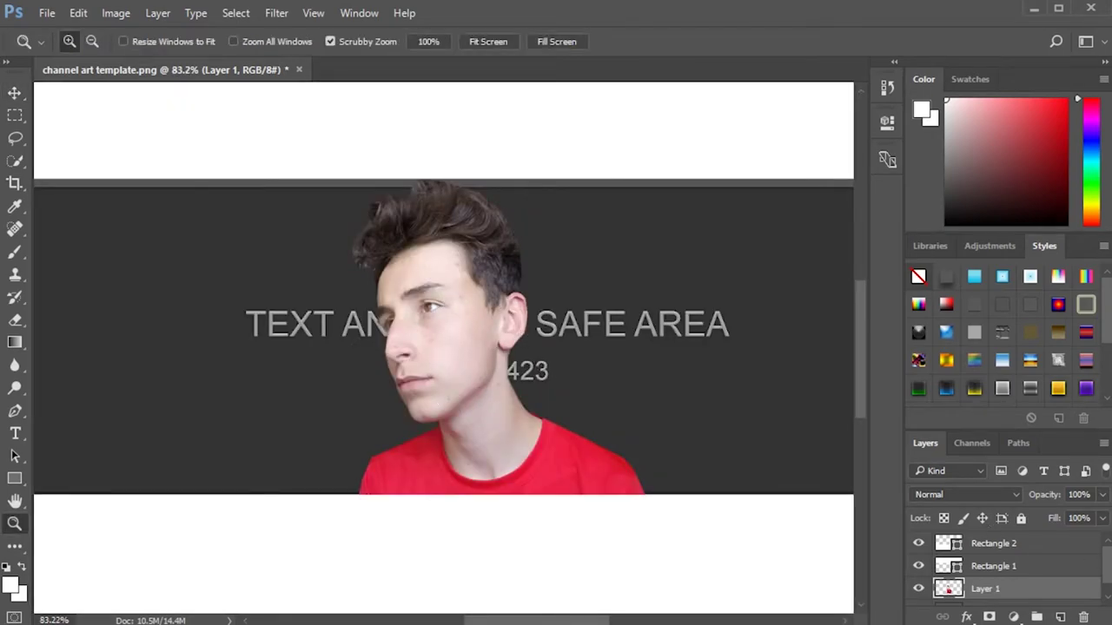
Give Layer 1 a gradient Inner Glow and a Satin effect at 14% opacity.
double_click(1006, 591)
double_click(1056, 598)
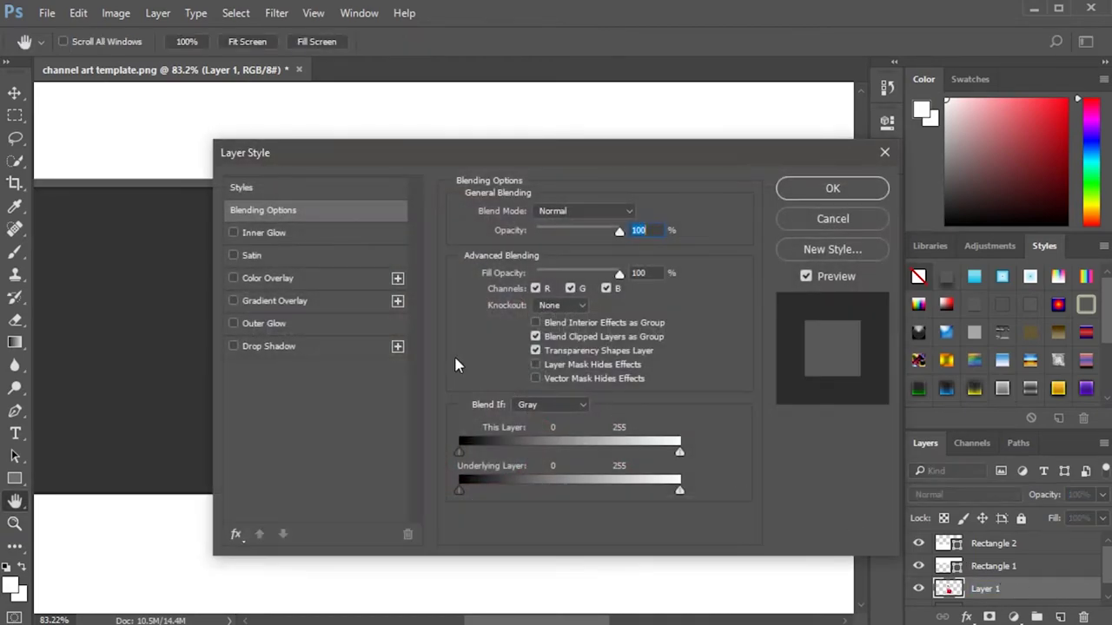
left_click_drag(668, 152, 589, 139)
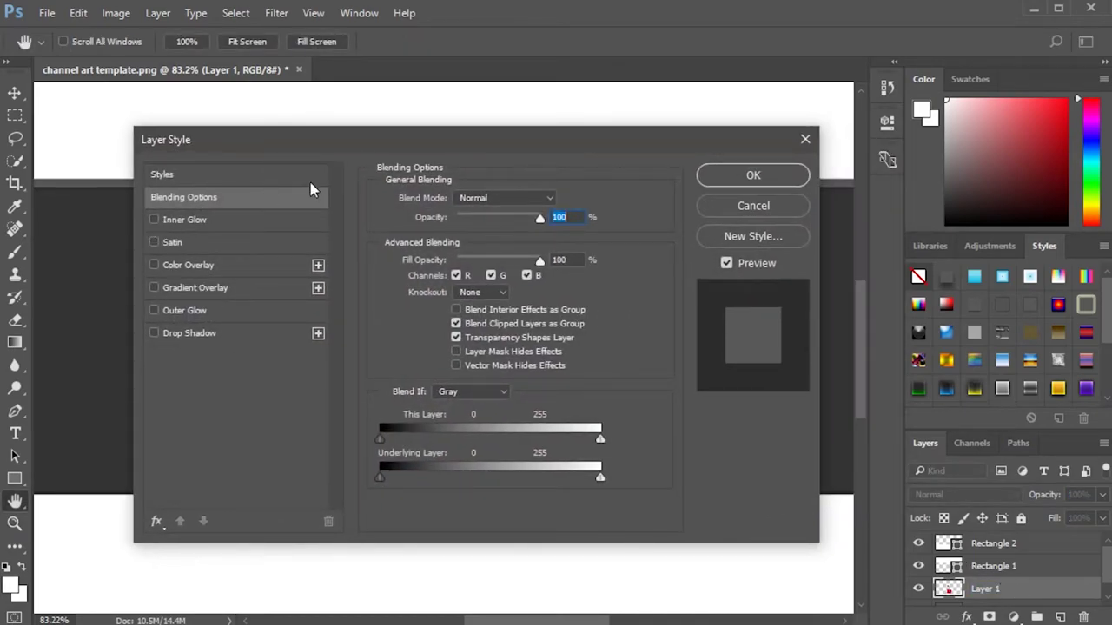
left_click_drag(327, 153, 411, 256)
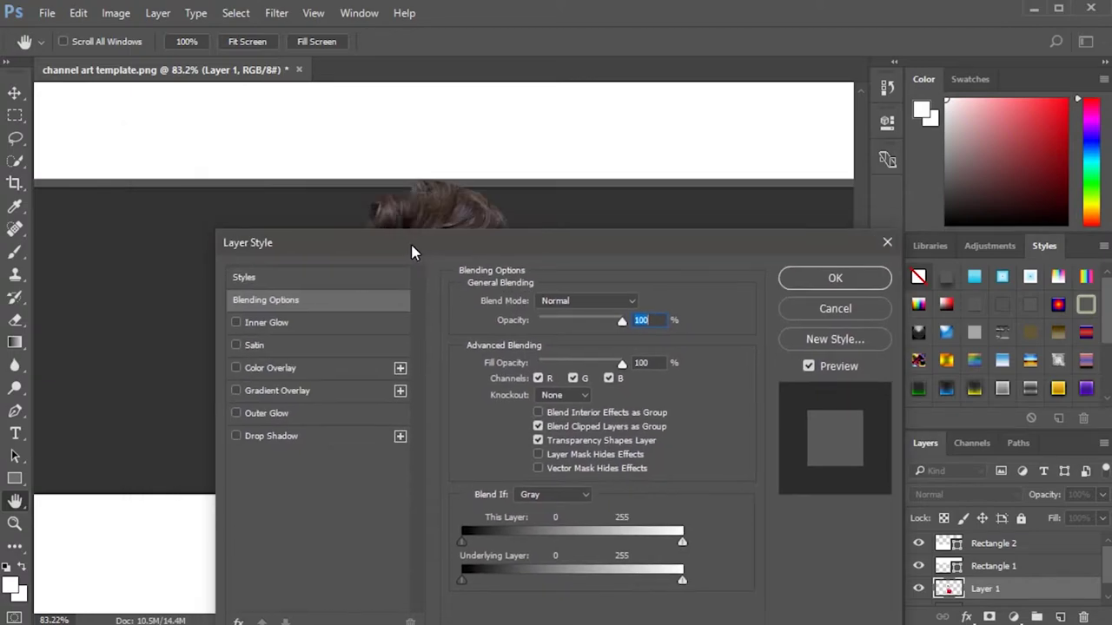
left_click(239, 346)
left_click(240, 323)
left_click_drag(424, 253, 525, 513)
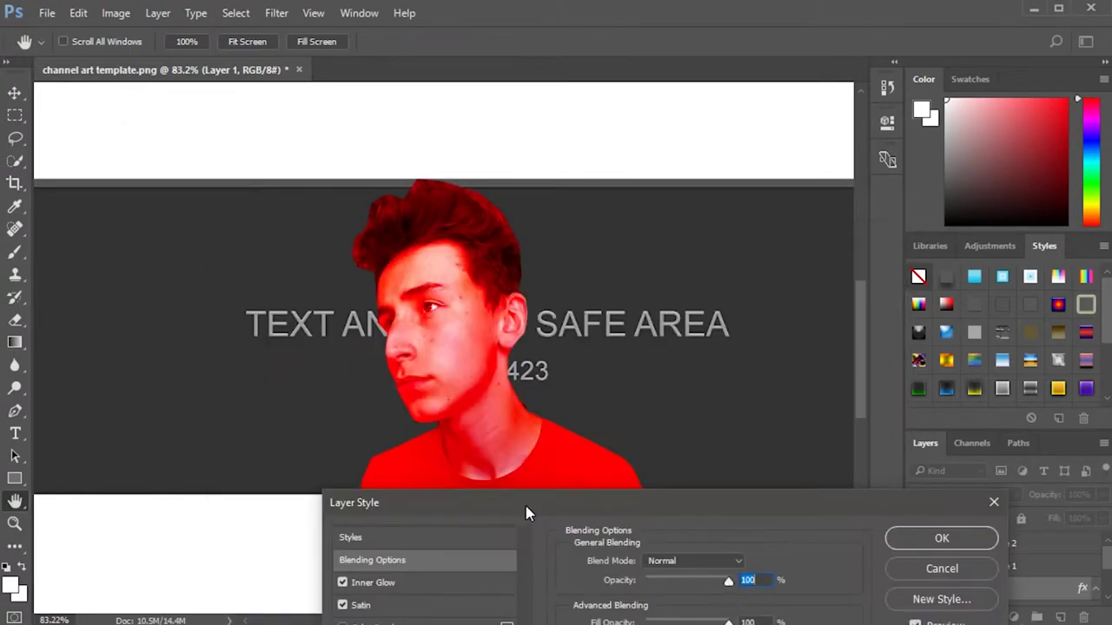
left_click(398, 583)
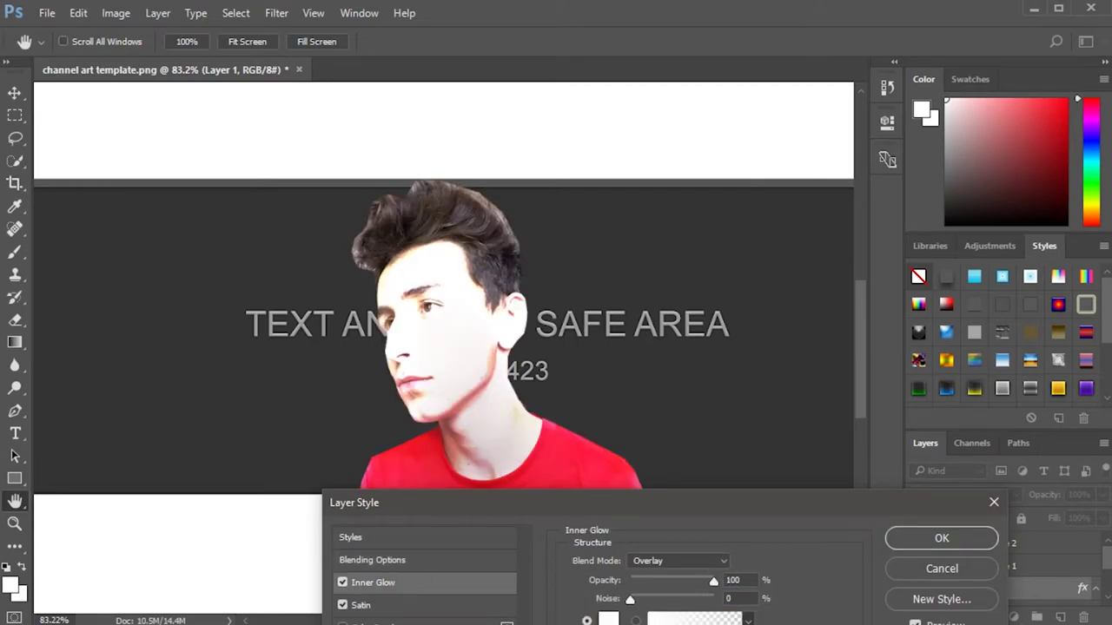
left_click(636, 620)
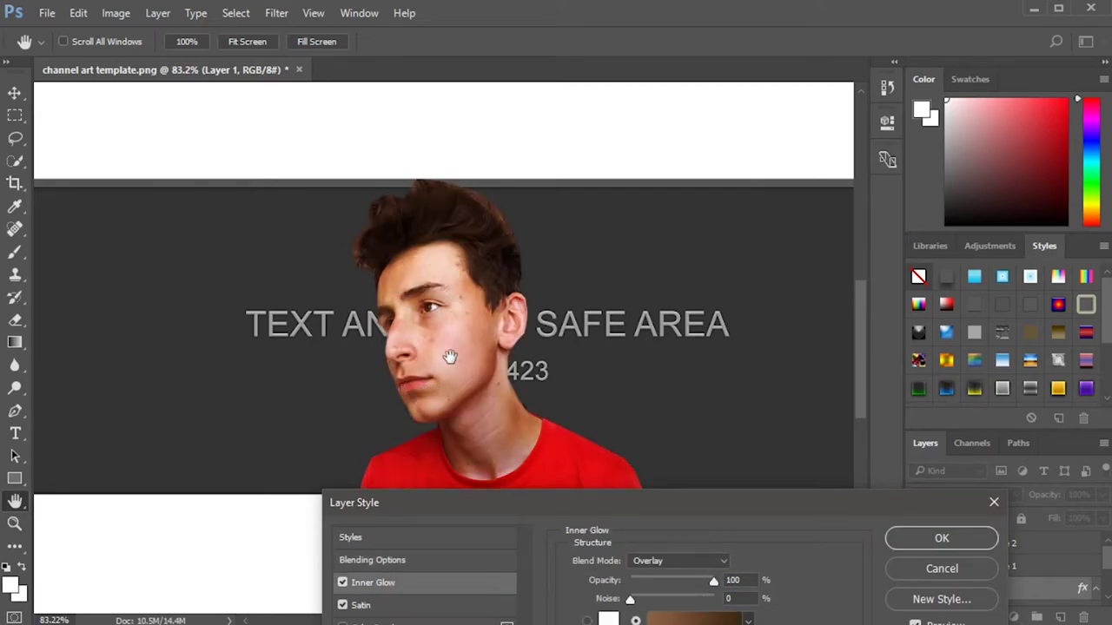
left_click(365, 605)
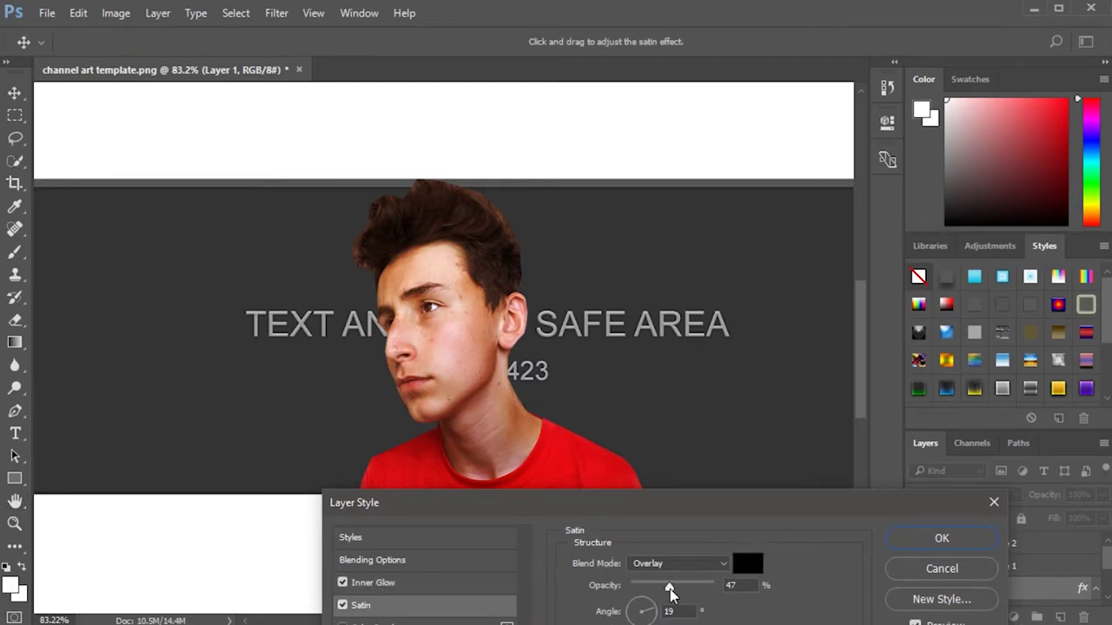
left_click_drag(670, 591, 641, 589)
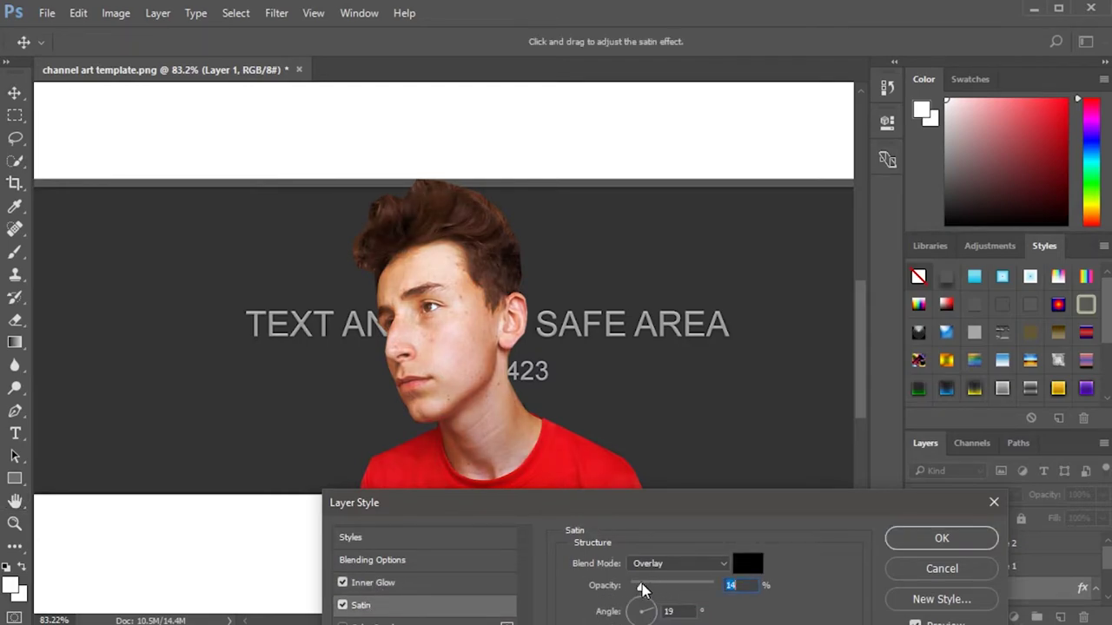
left_click(906, 540)
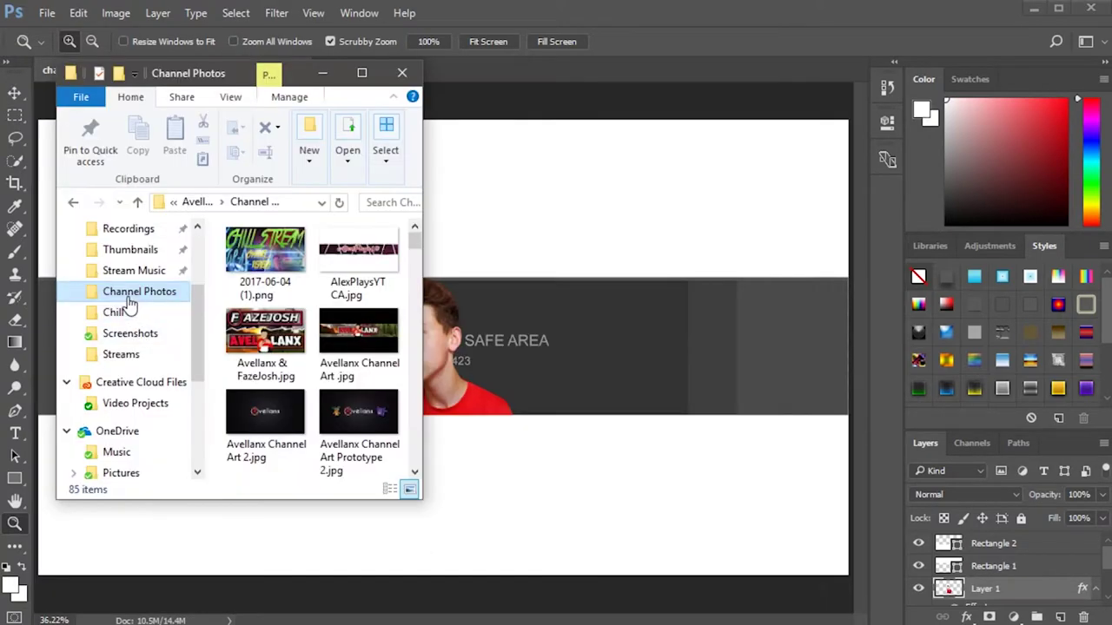
Switch File Explorer to the Thumbnails folder and scroll through its 108 images.
left_click(129, 250)
scroll(291, 287, "down", 3)
scroll(287, 326, "down", 15)
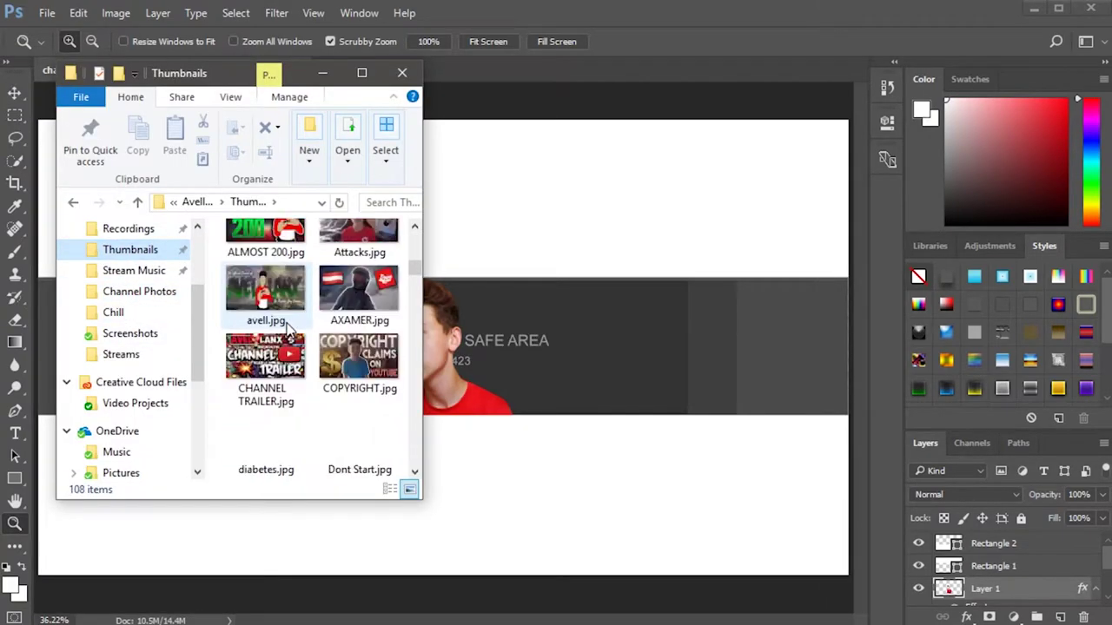
scroll(289, 320, "up", 2)
scroll(288, 317, "down", 15)
scroll(287, 313, "up", 10)
scroll(287, 312, "up", 10)
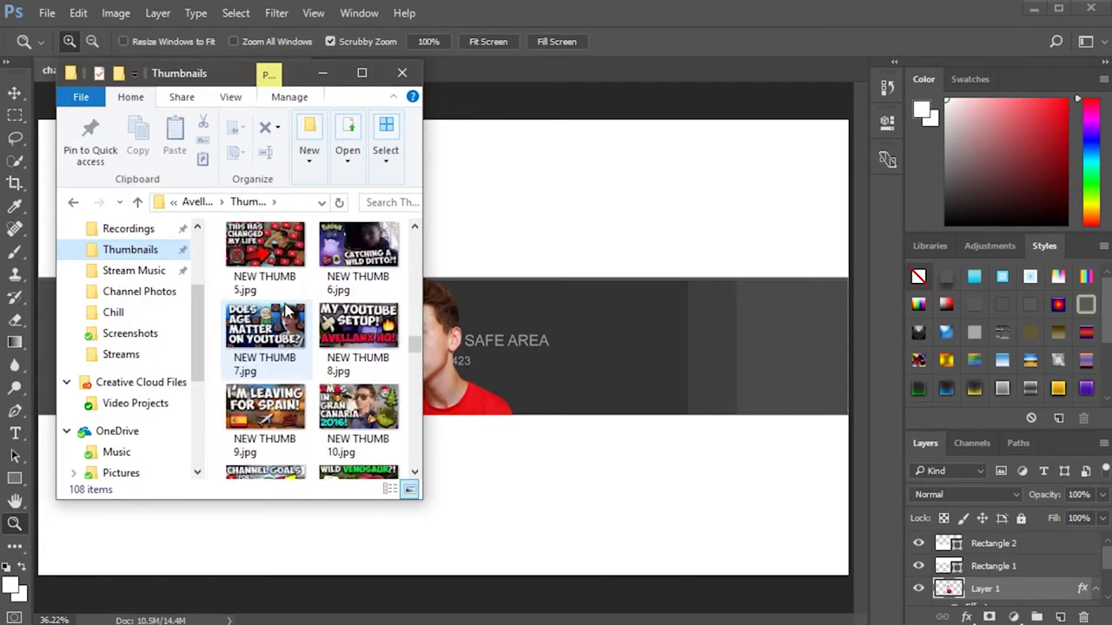
Place the FLOUREON thumbnail at the strip's left end, scaled to the strip's height.
left_click_drag(358, 328, 478, 340)
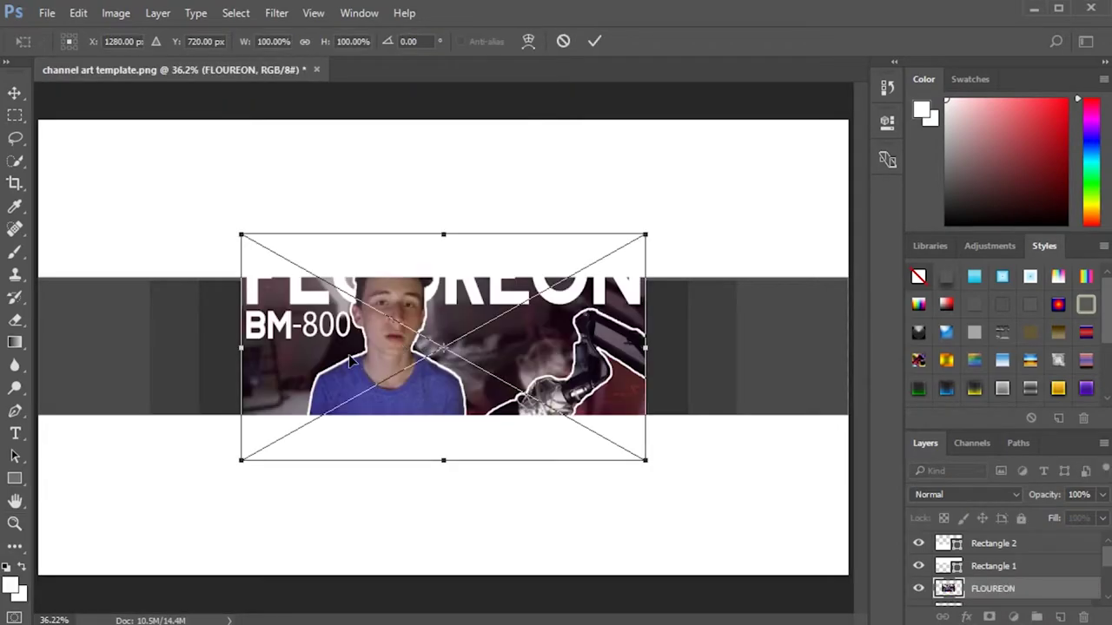
left_click_drag(350, 359, 151, 404)
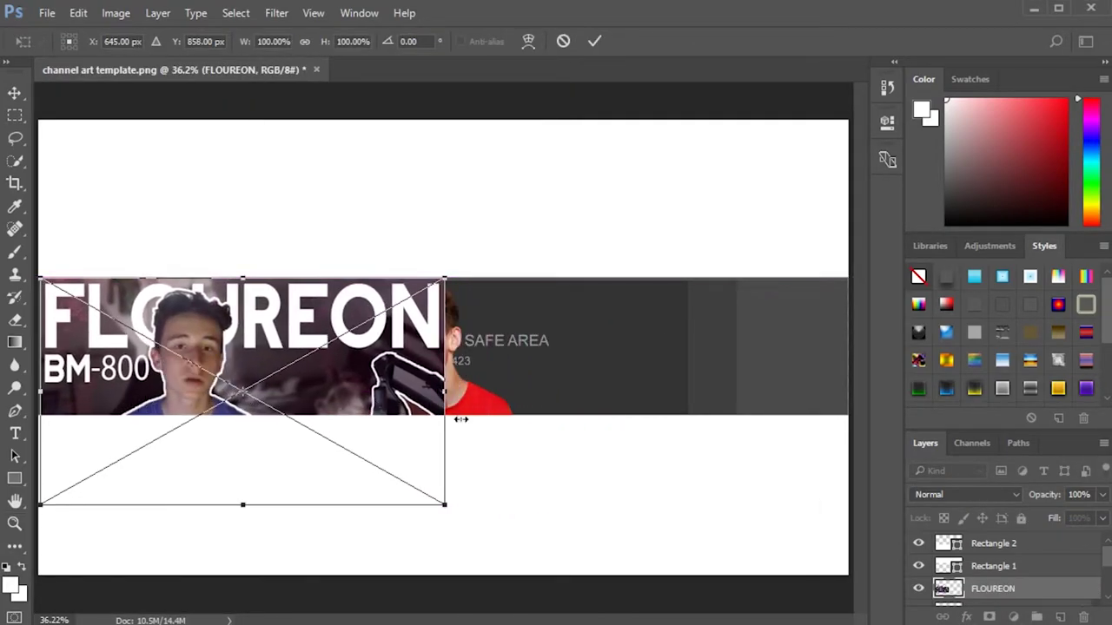
left_click_drag(444, 505, 270, 414)
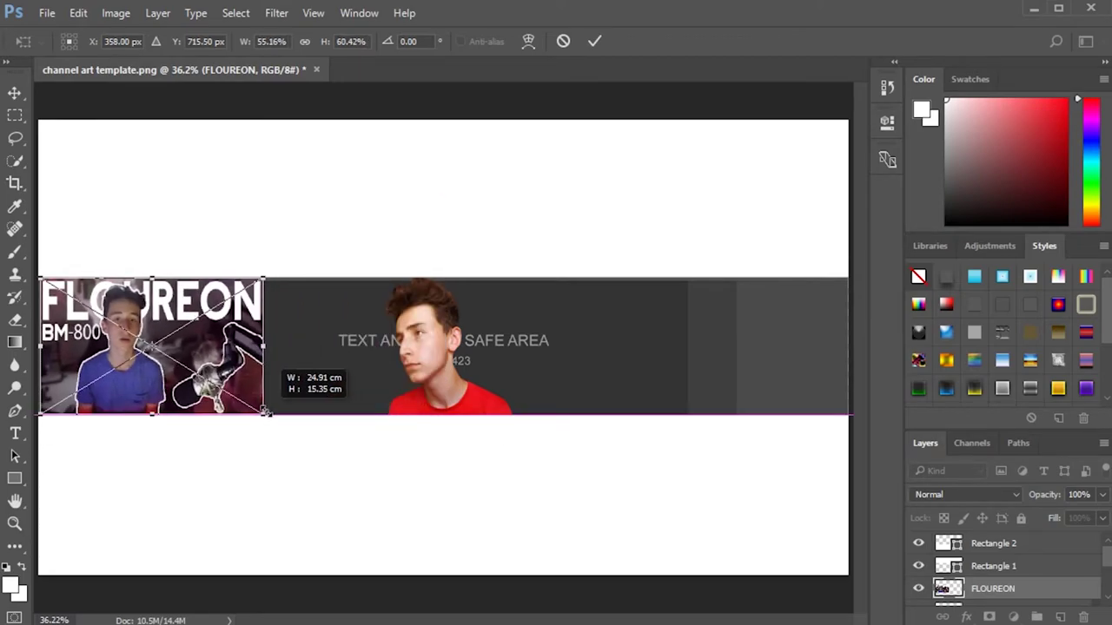
key("Return")
Add the ICE thumbnail on the right, raise worst above ICE, and place Wembley at the far right.
key("alt+Tab")
left_click_drag(266, 291, 653, 364)
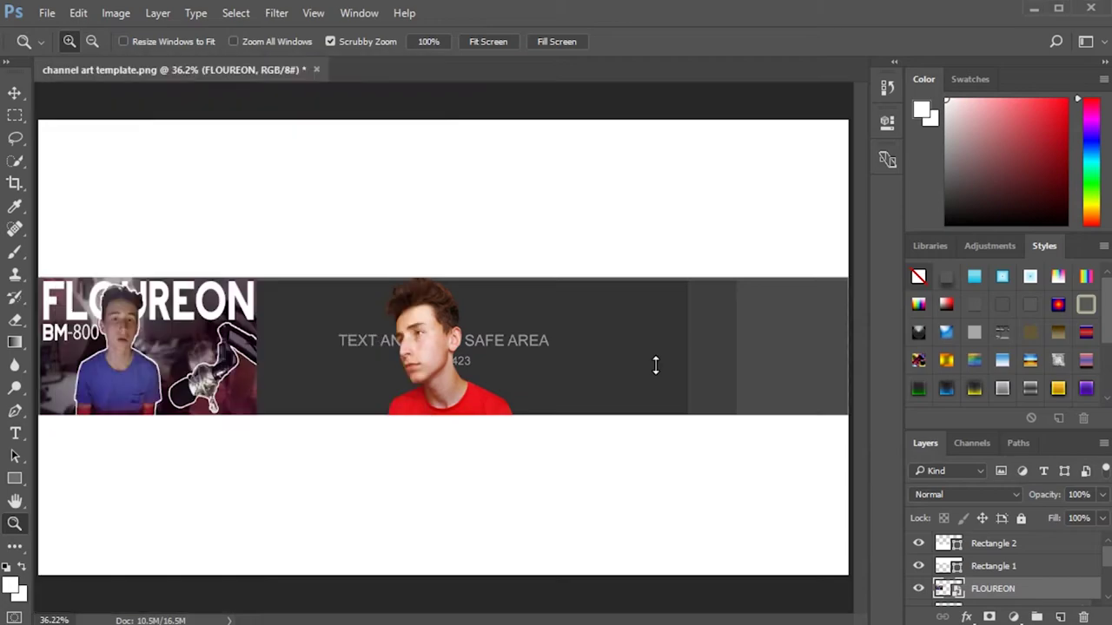
left_click_drag(489, 404, 668, 456)
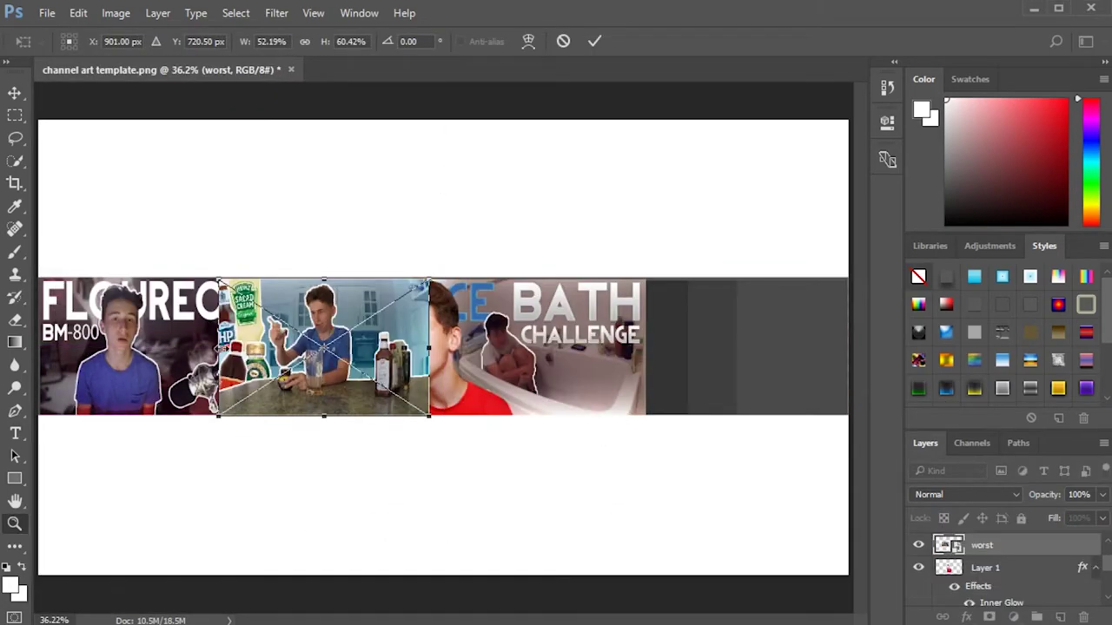
key("z")
left_click_drag(990, 614, 958, 539)
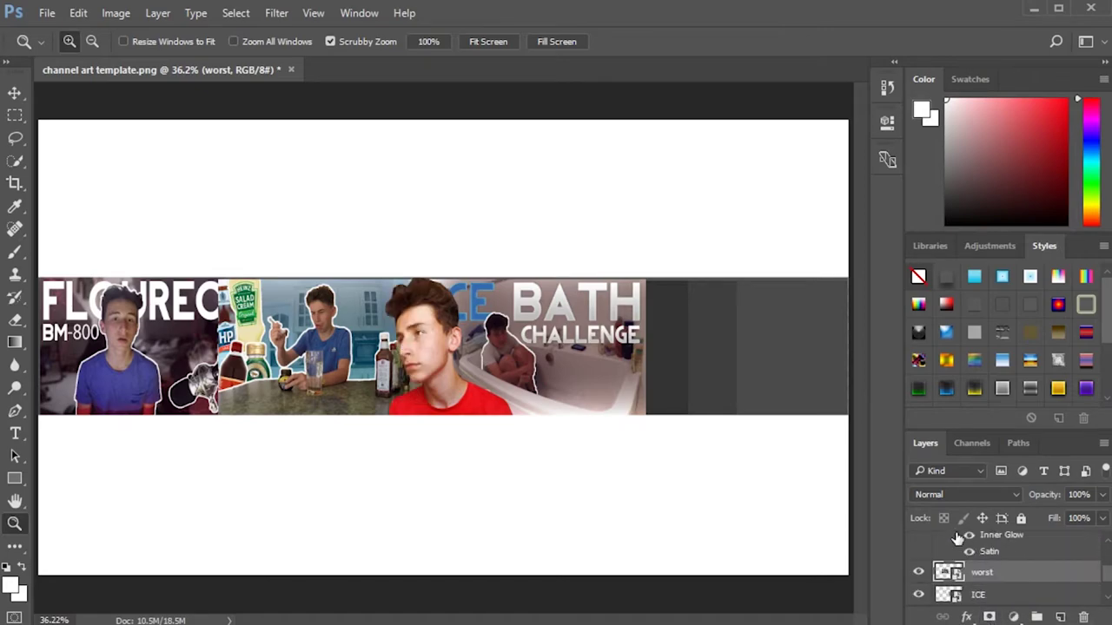
left_click_drag(328, 351, 340, 352)
left_click(13, 95)
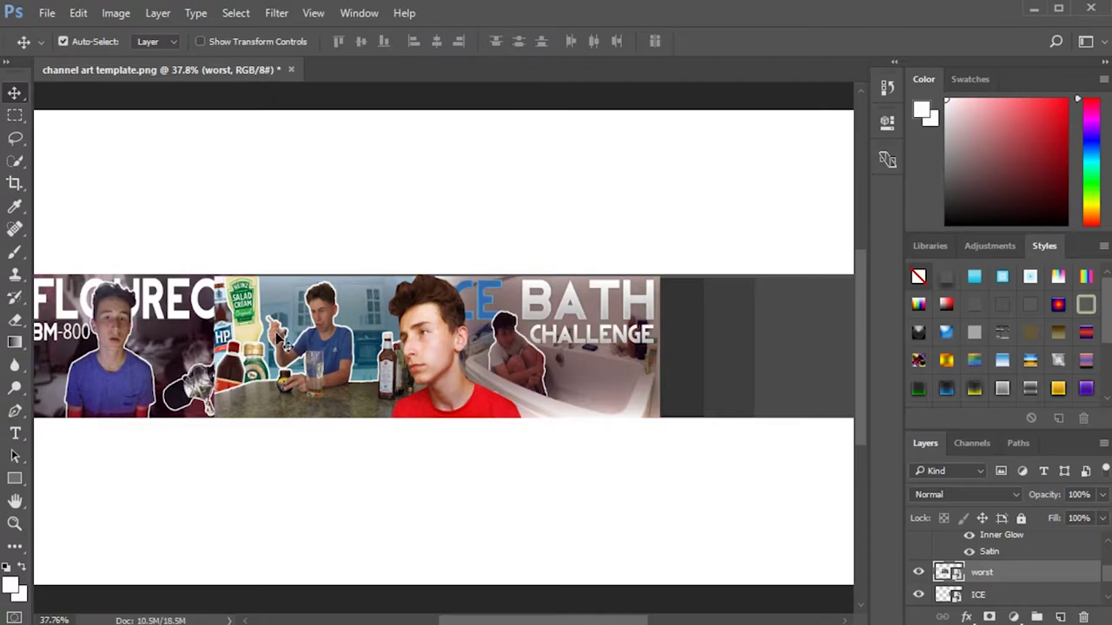
mouse_move(309, 367)
left_mouse_down()
mouse_move(323, 367)
mouse_move(281, 365)
mouse_move(308, 370)
left_mouse_up()
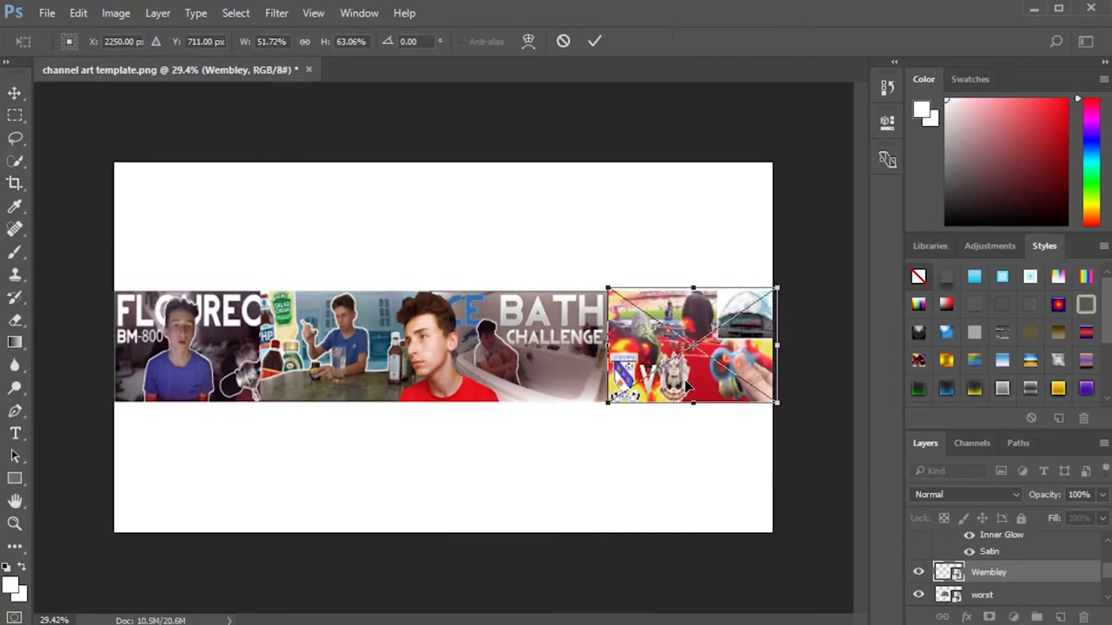
left_click_drag(683, 382, 685, 381)
Commit the Wembley photo and stretch it to the banner's right edge.
key("Return")
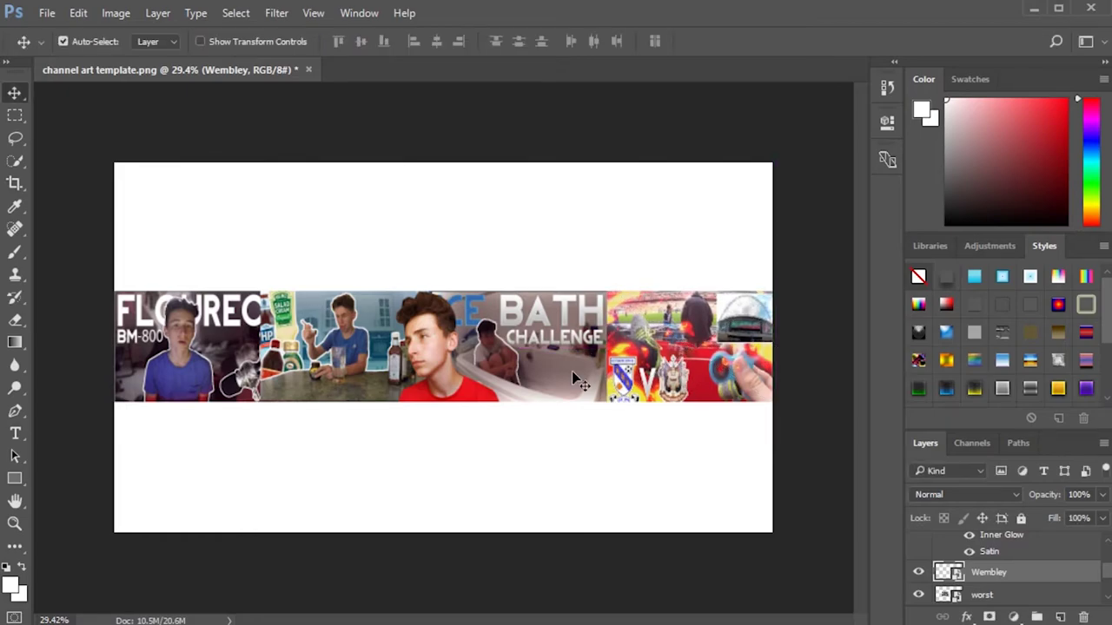
left_click_drag(572, 371, 623, 376)
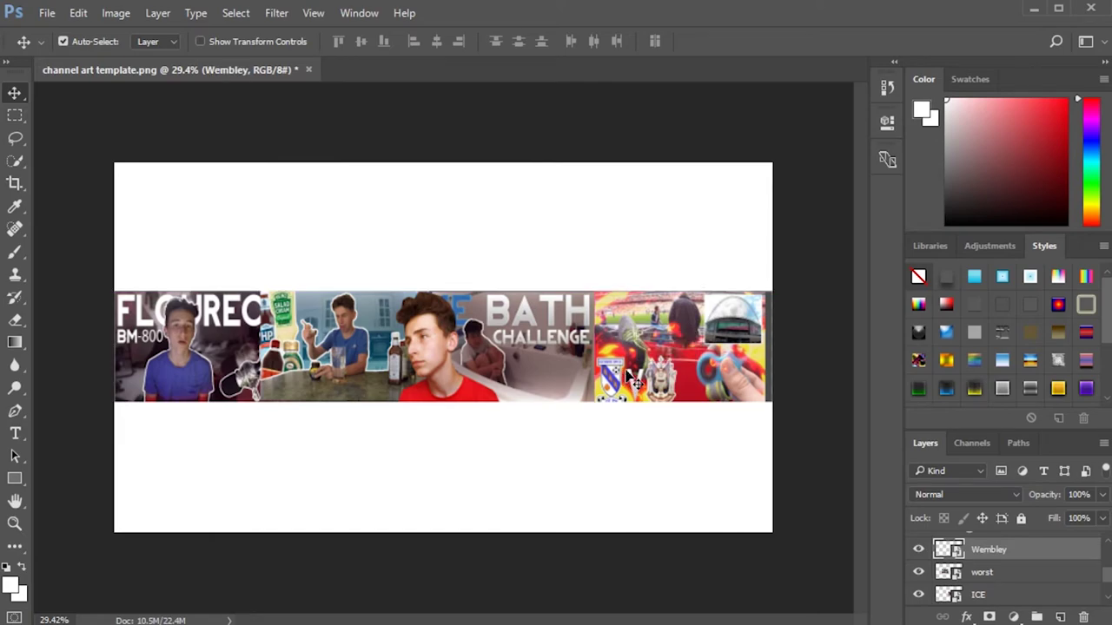
key("ctrl+t")
left_click_drag(764, 348, 772, 349)
key("Return")
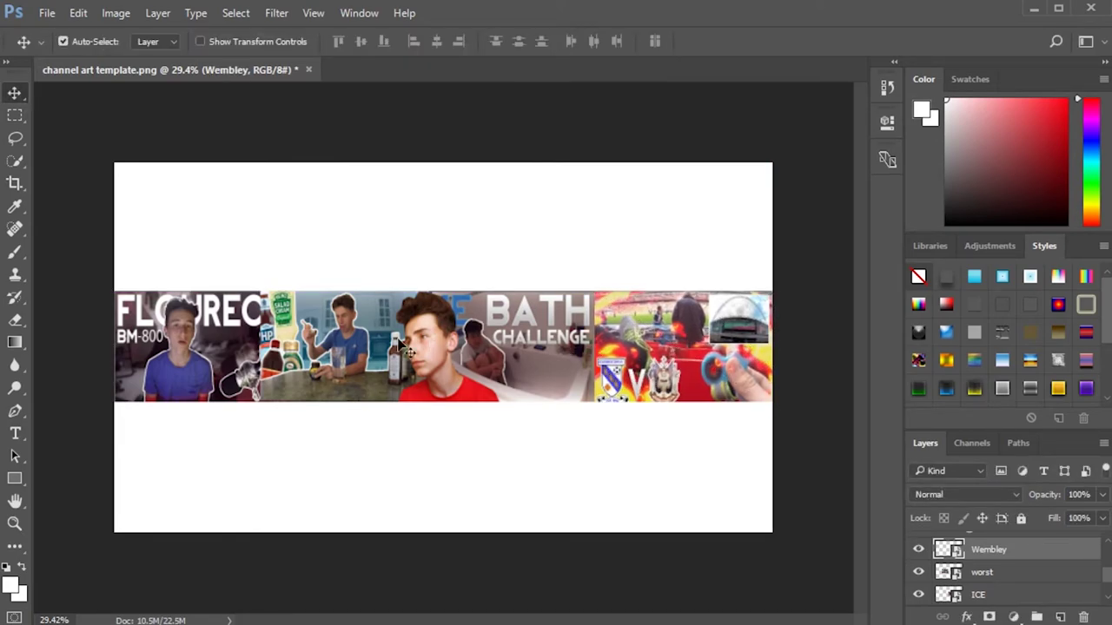
Nudge the kitchen-table photo and shift the bath photo about 16 px right.
left_click_drag(338, 339, 332, 330)
left_click_drag(587, 372, 602, 372)
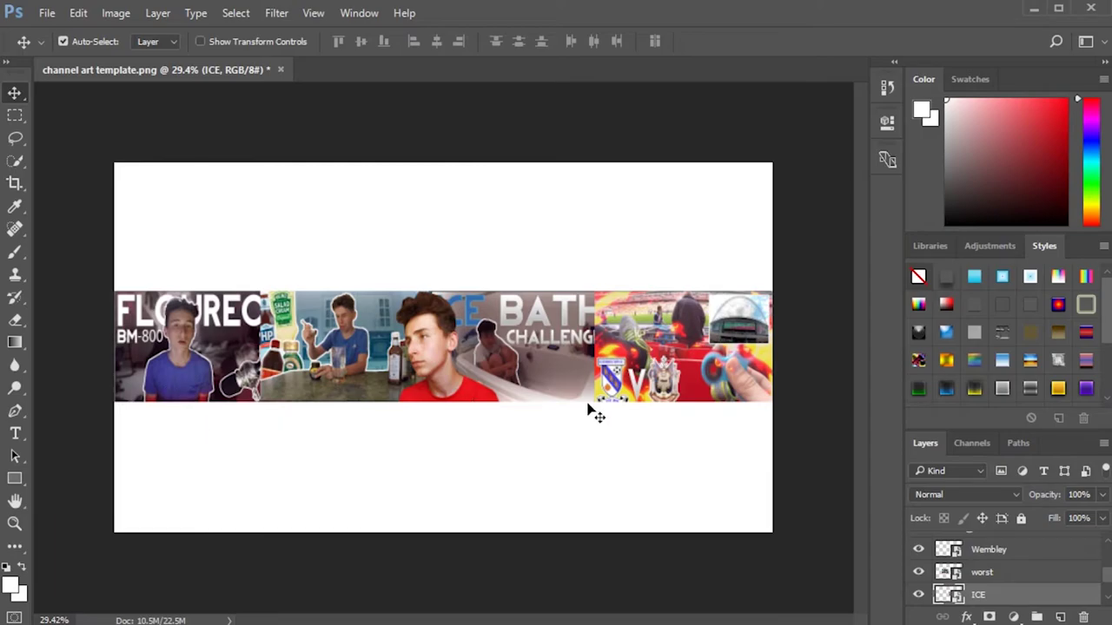
left_click(15, 524)
Rasterize the worst layer and erase its left edge with a soft 39 px eraser.
left_click_drag(251, 333, 344, 311)
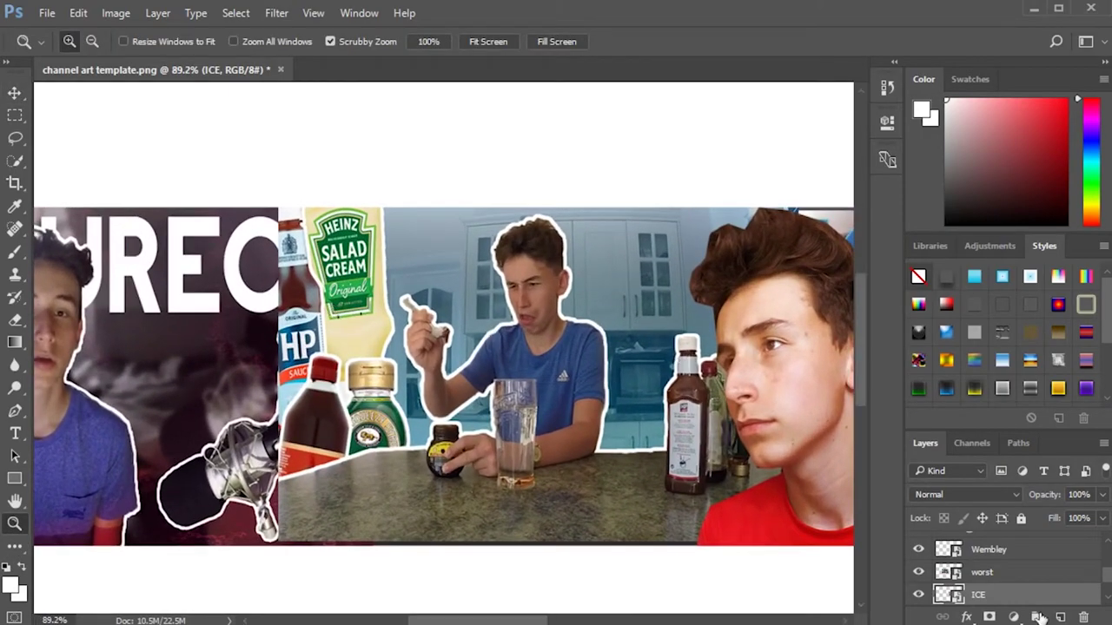
left_click(987, 571)
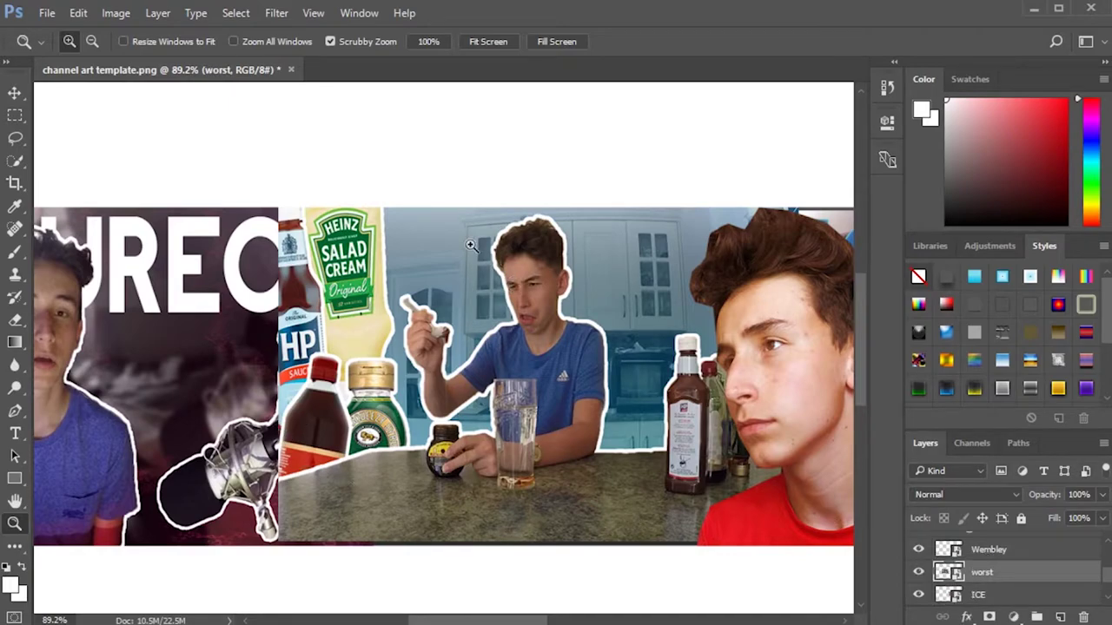
left_click(14, 319)
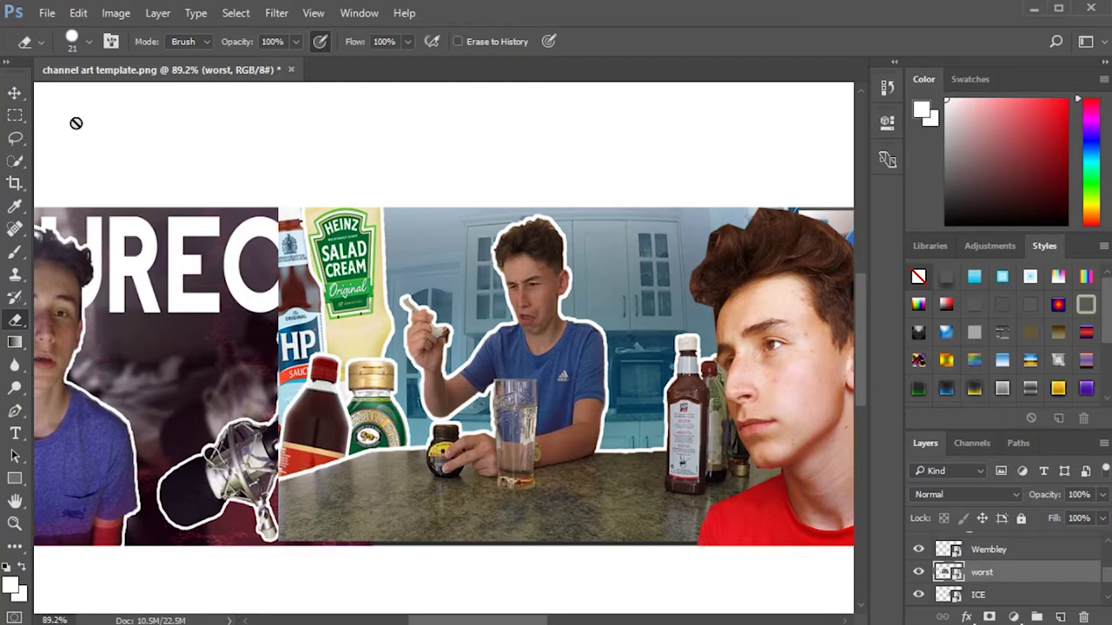
left_click(89, 44)
left_click_drag(208, 137, 72, 142)
left_click(315, 274)
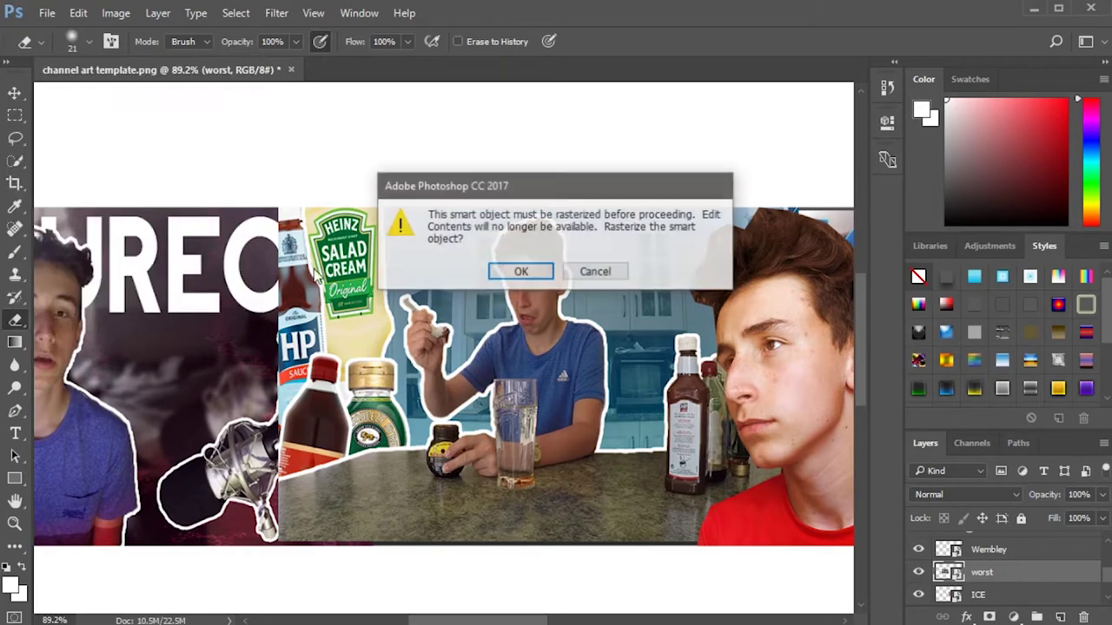
left_click(548, 271)
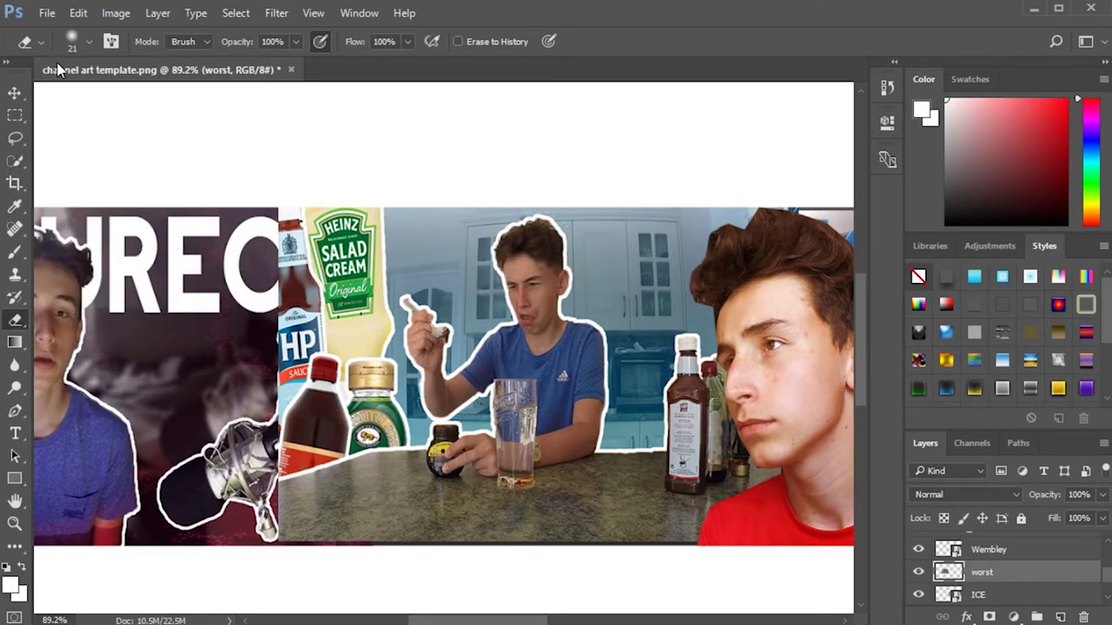
left_click(90, 44)
left_click_drag(110, 99, 117, 99)
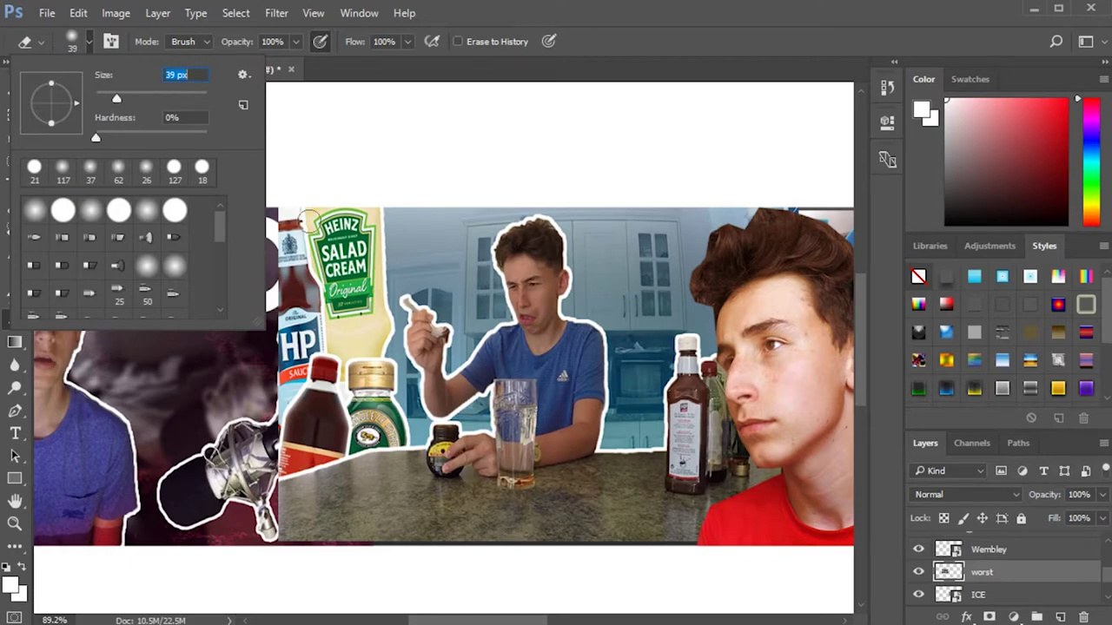
left_click_drag(279, 191, 280, 561)
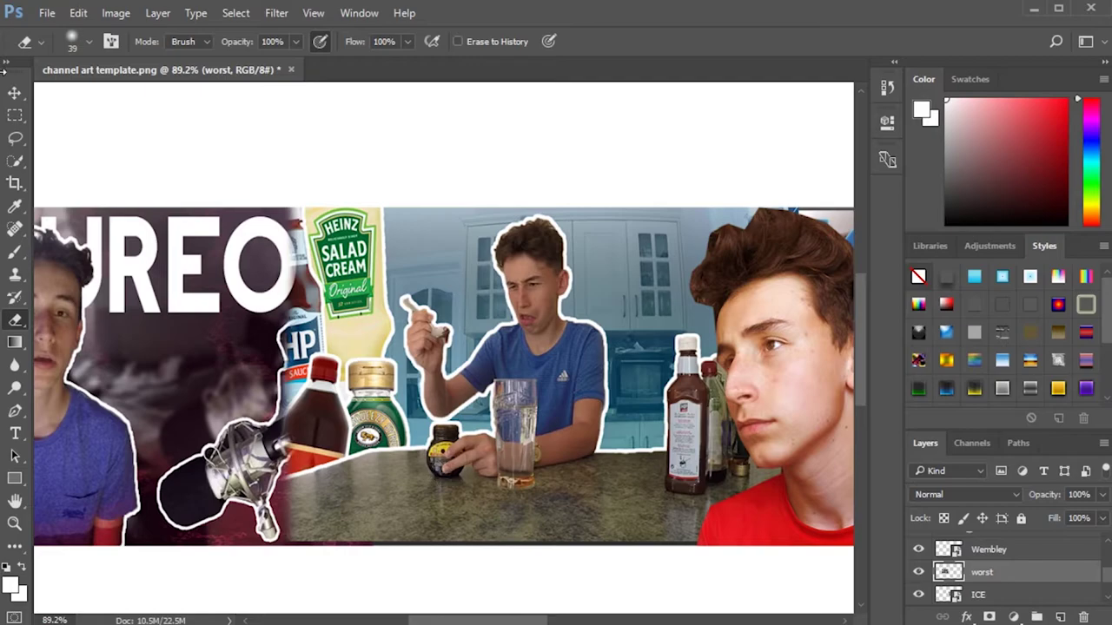
left_click(14, 93)
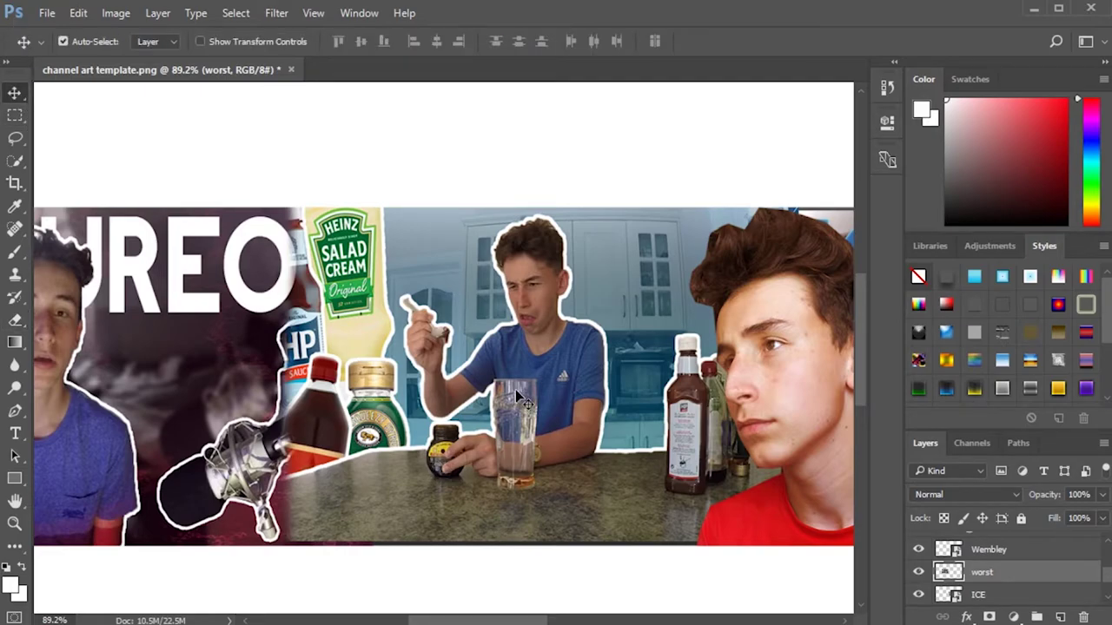
left_click_drag(515, 390, 510, 370)
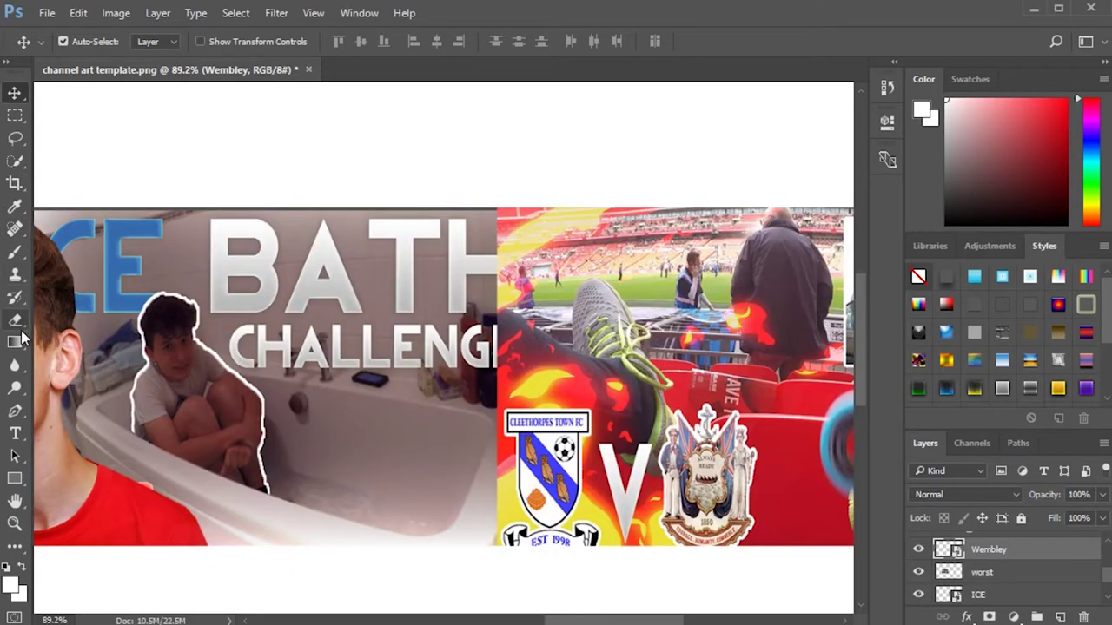
Rasterize the Wembley layer and erase its left edge so CHALLENGE shows through.
left_click(14, 319)
left_click(472, 194)
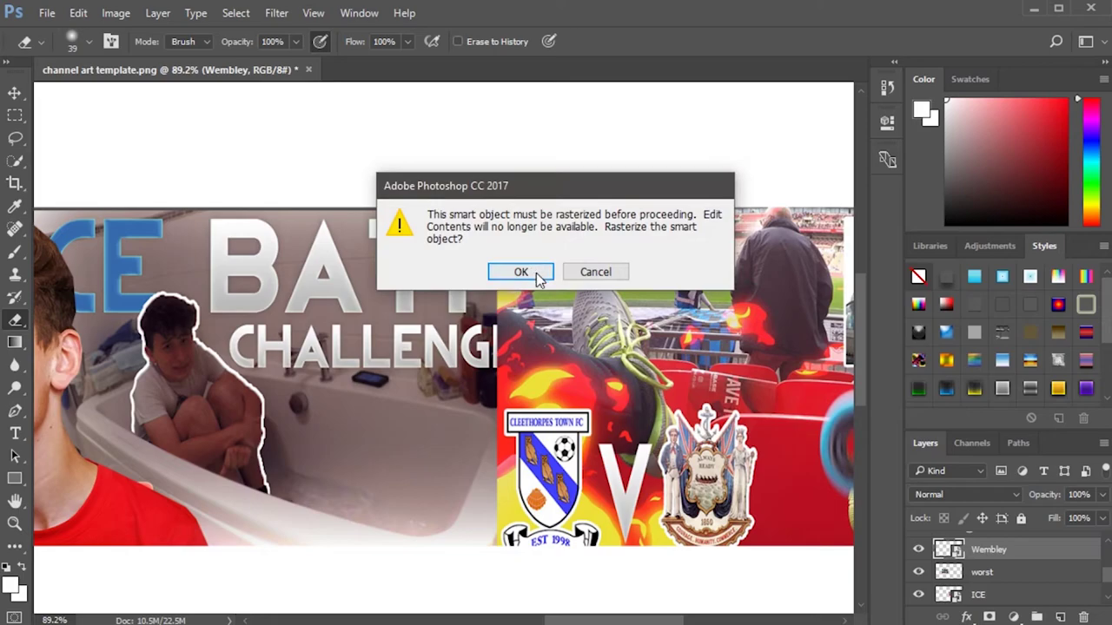
left_click(456, 270)
mouse_move(497, 233)
left_mouse_down()
mouse_move(493, 583)
mouse_move(490, 320)
mouse_move(477, 434)
mouse_move(500, 549)
mouse_move(498, 310)
left_mouse_up()
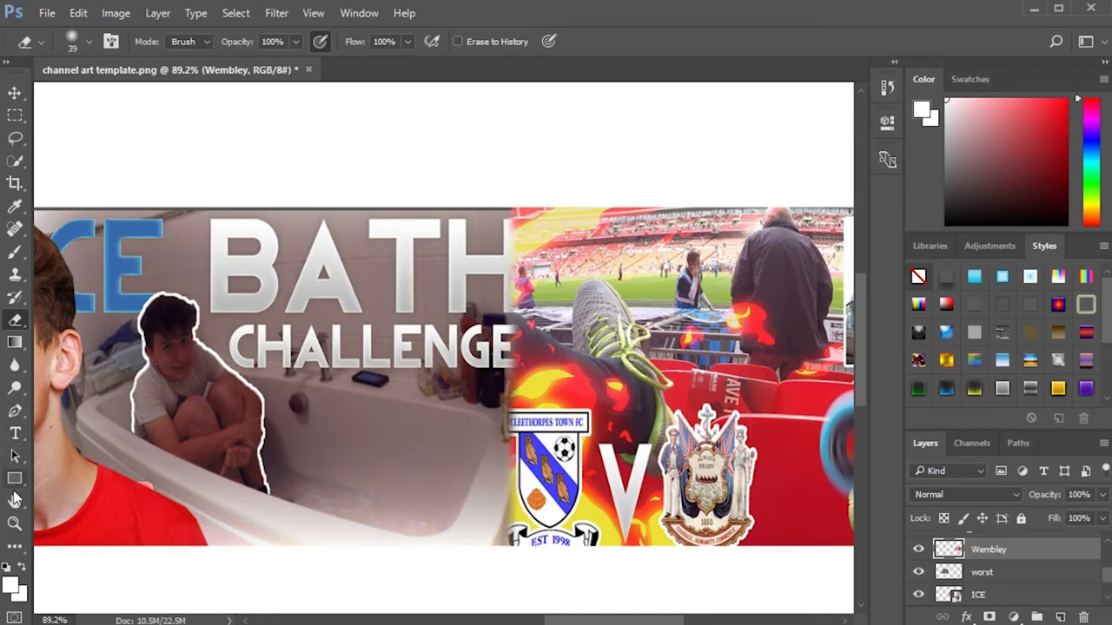
left_click(15, 523)
Nudge the ICE bath photo layer up slightly, then zoom out to show the whole banner collage.
left_click_drag(322, 362, 278, 362)
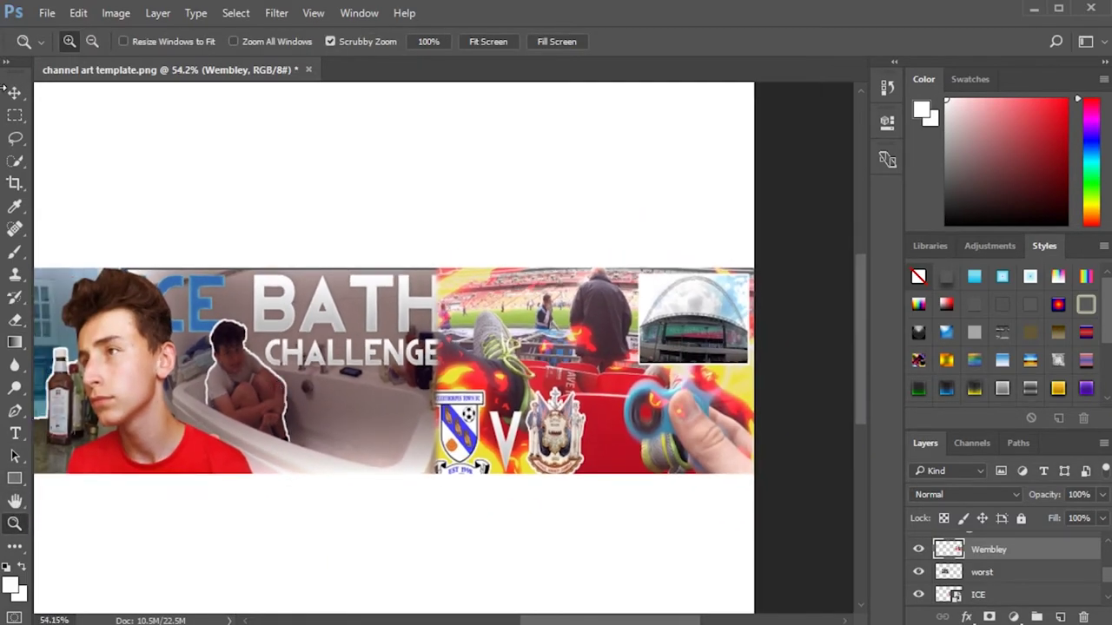
left_click(15, 93)
left_click(432, 372)
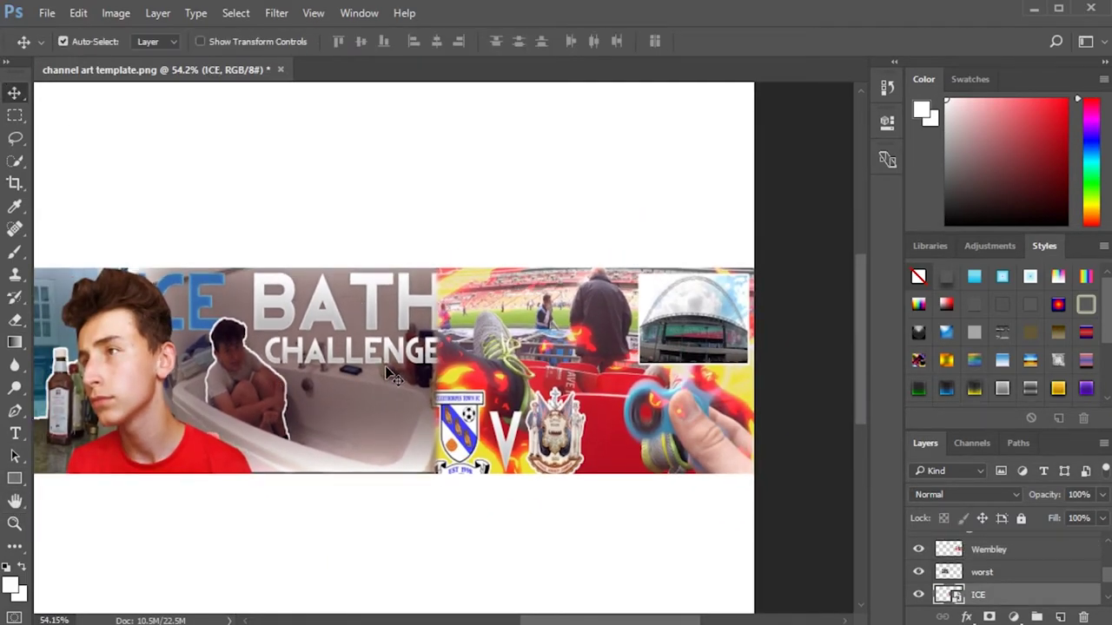
key("shift+Up")
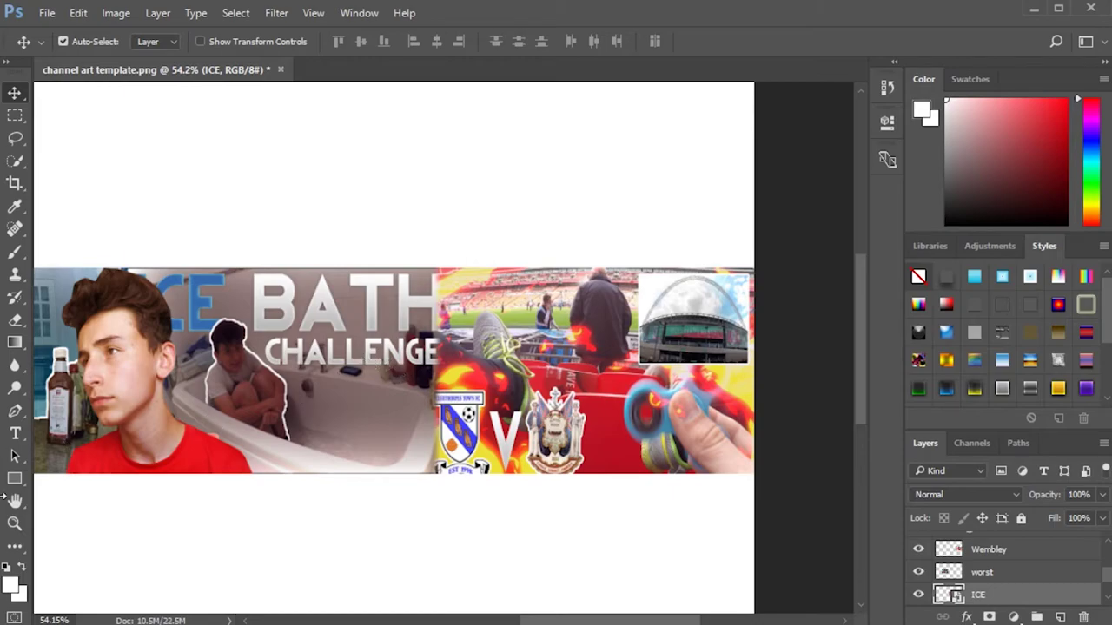
left_click(15, 524)
left_click_drag(370, 432, 331, 439)
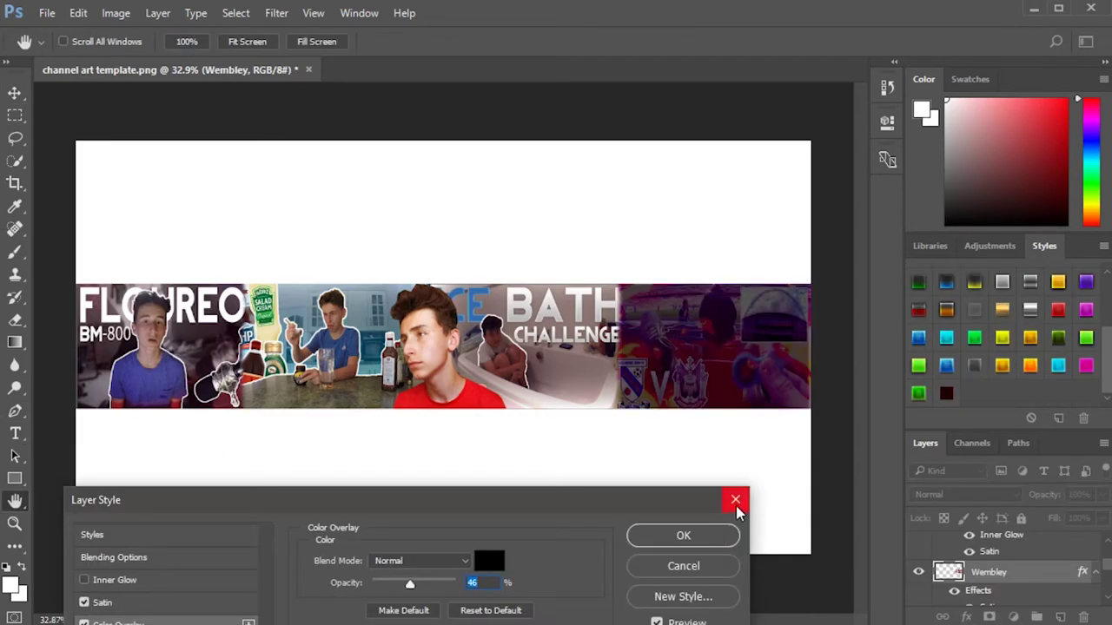
Apply the dark red style to the stadium photo and rename its layer 'worst'.
left_click(736, 501)
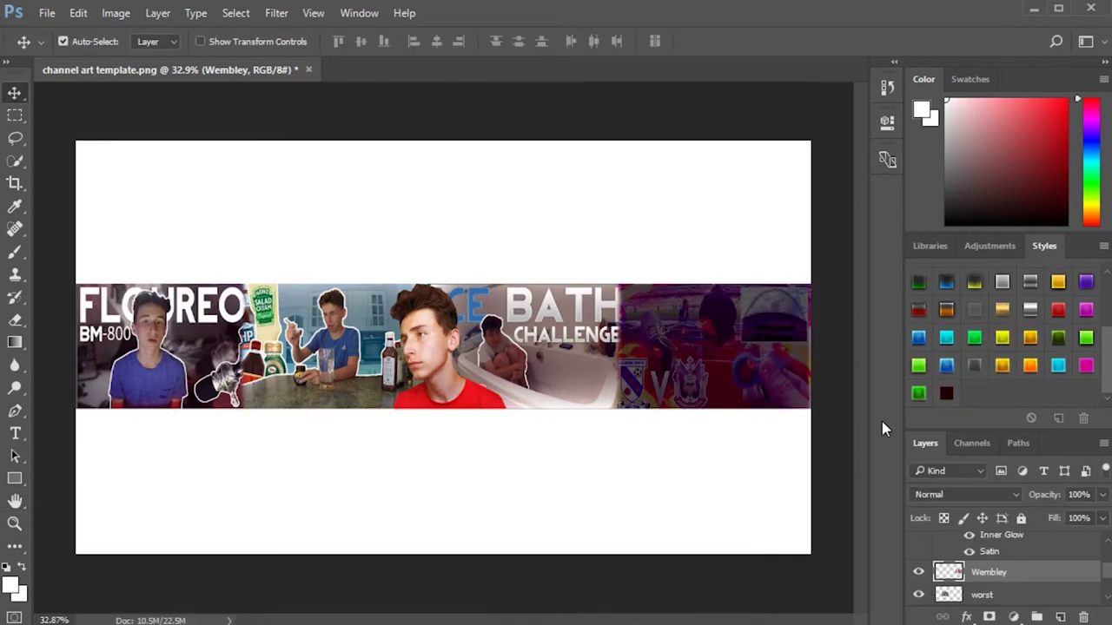
left_click(948, 392)
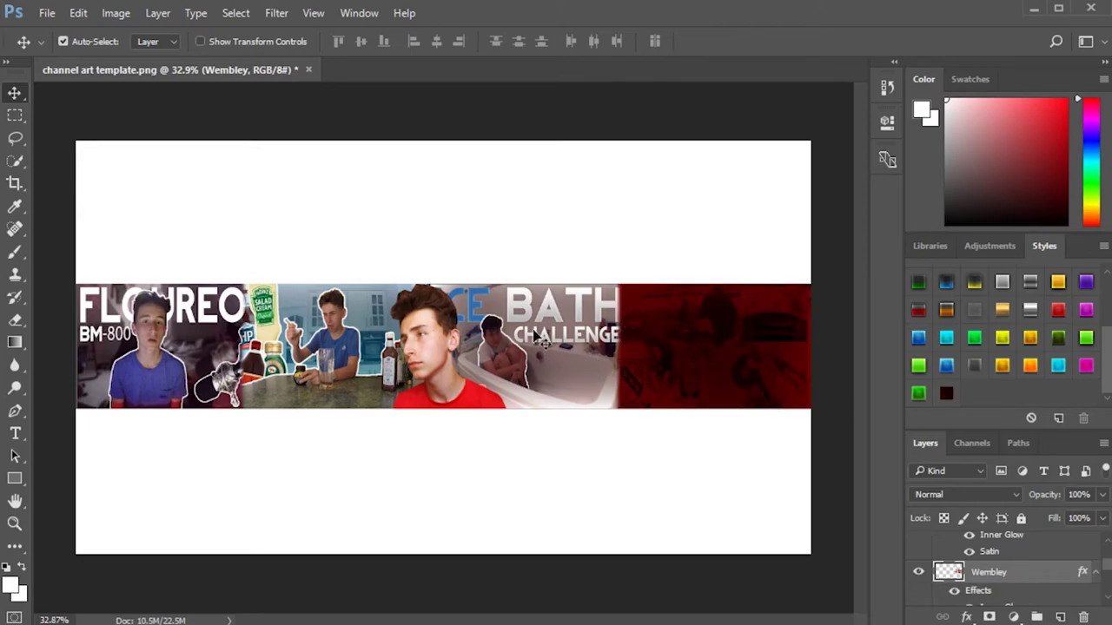
double_click(998, 577)
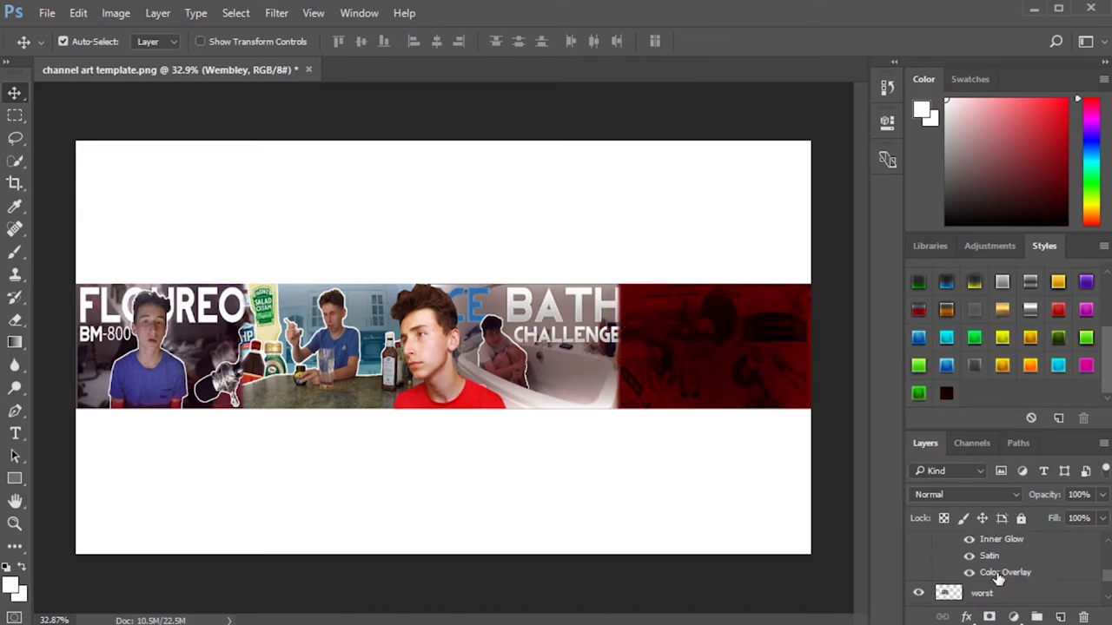
type("worst")
key("Return")
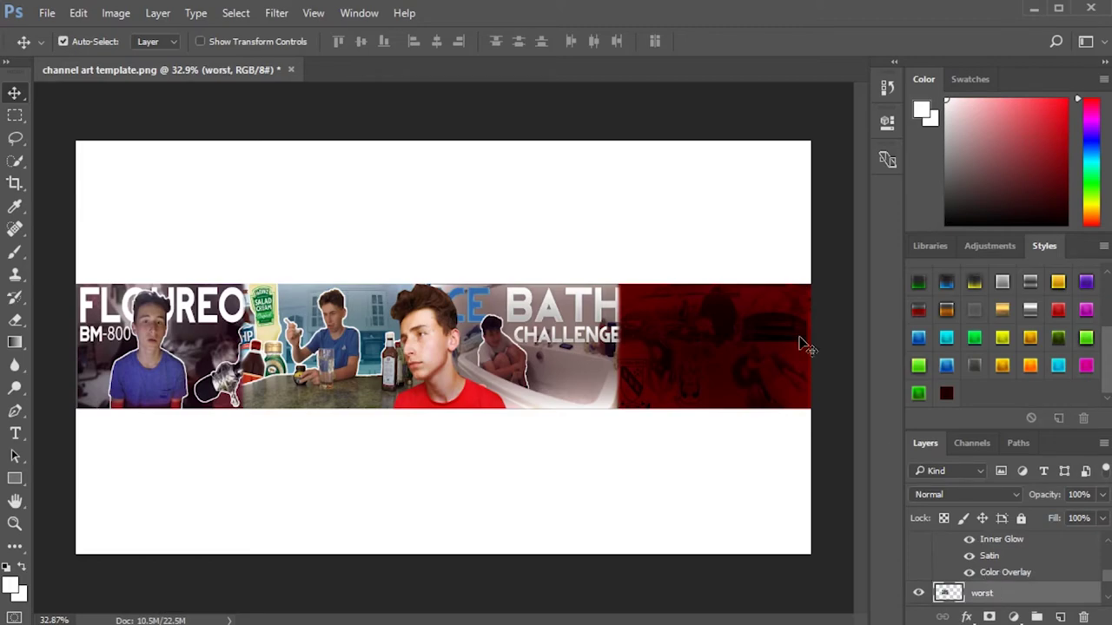
Apply the same dark red style to the kitchen-table, bath and FLOUREON photos.
key("alt+[")
left_click(947, 393)
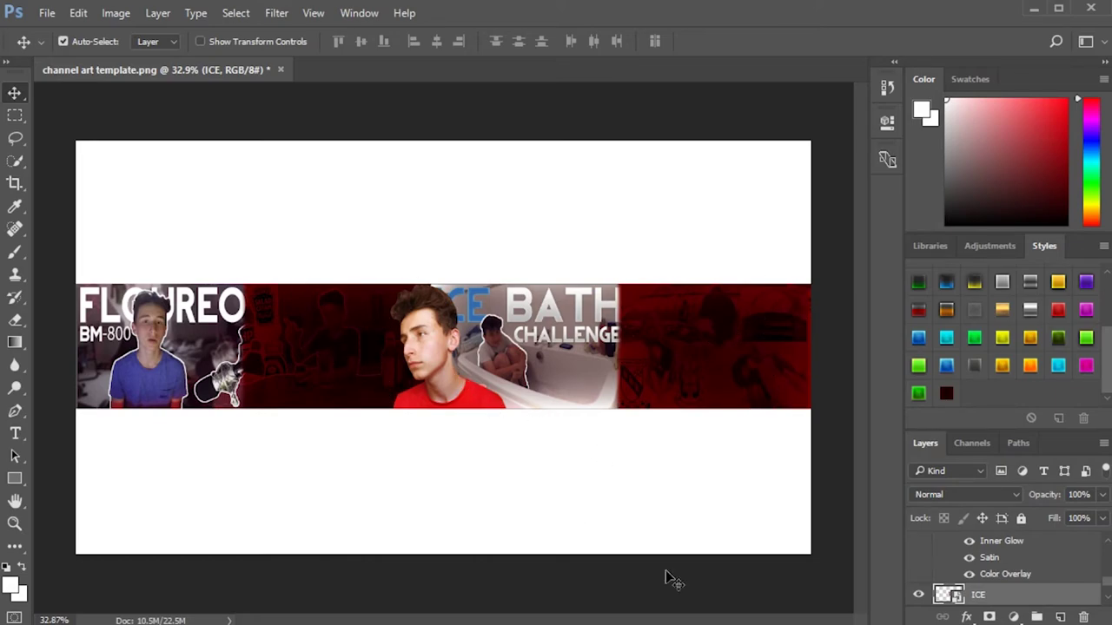
scroll(1029, 582, "down", 3)
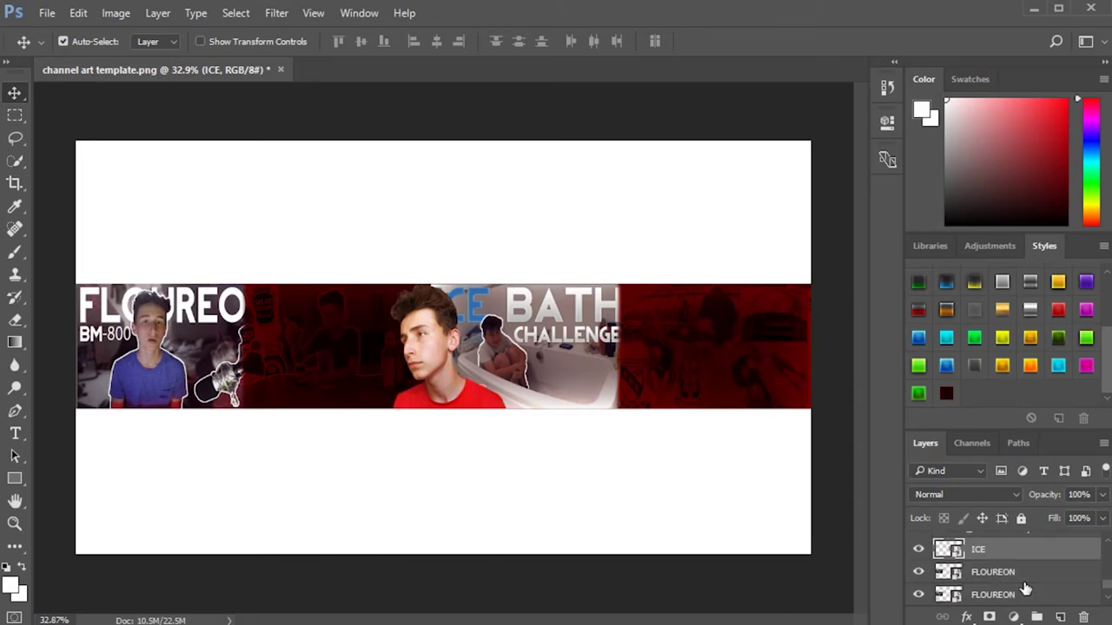
left_click(947, 395)
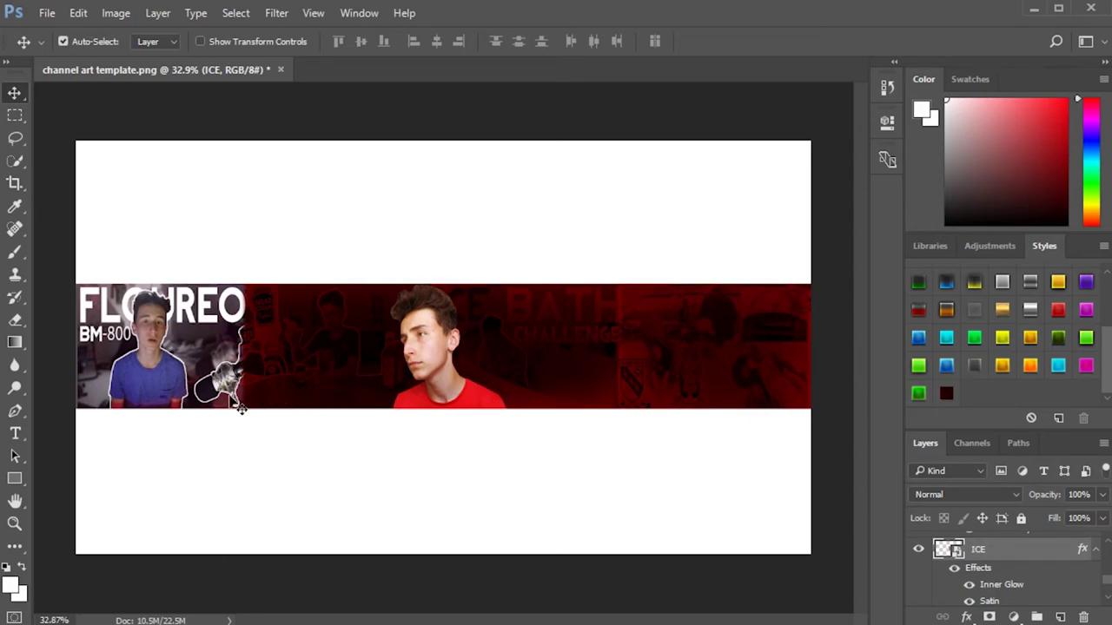
left_click(191, 356)
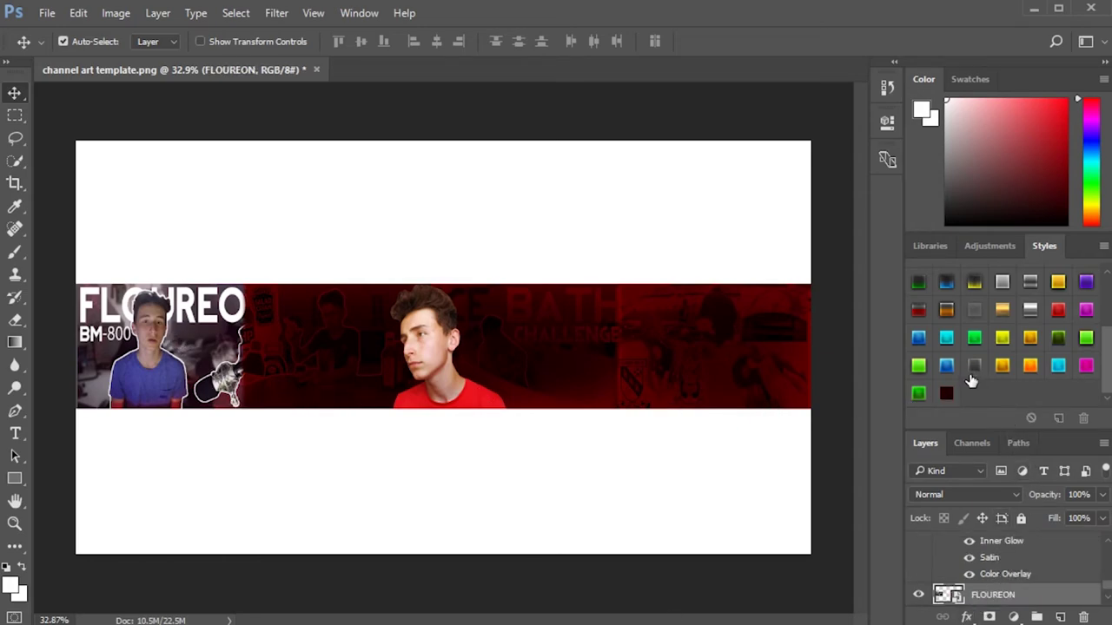
left_click(947, 394)
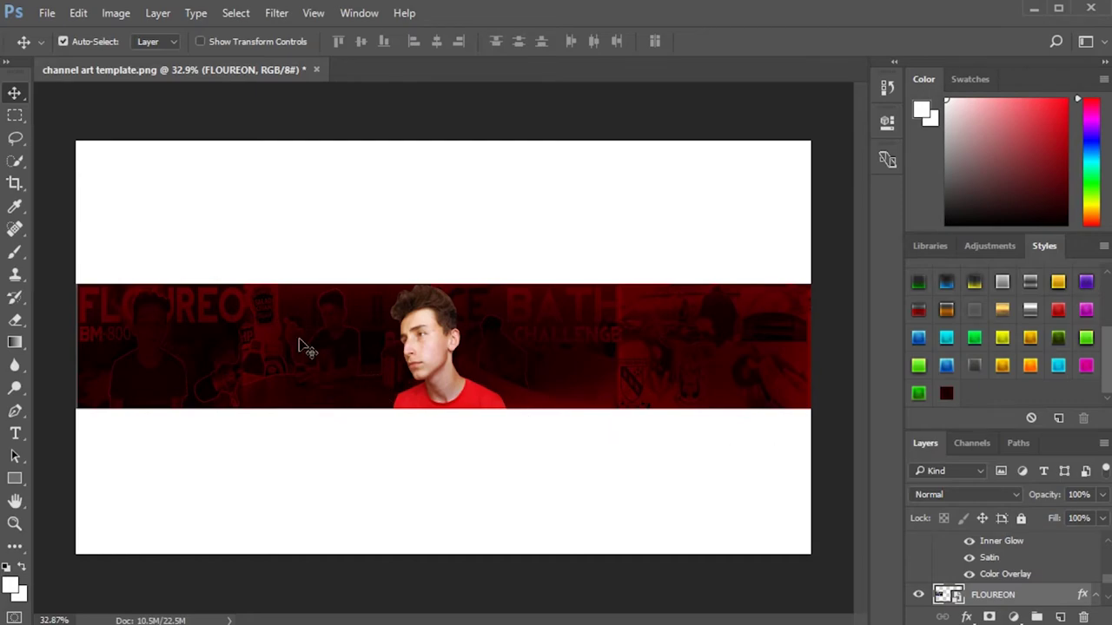
left_click(702, 359)
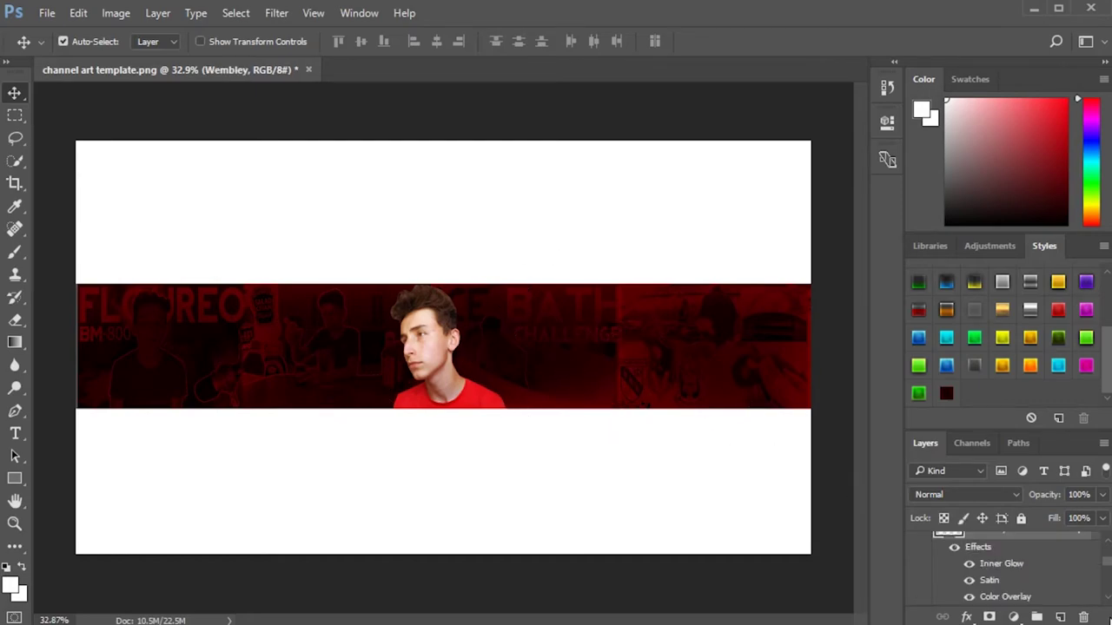
double_click(999, 551)
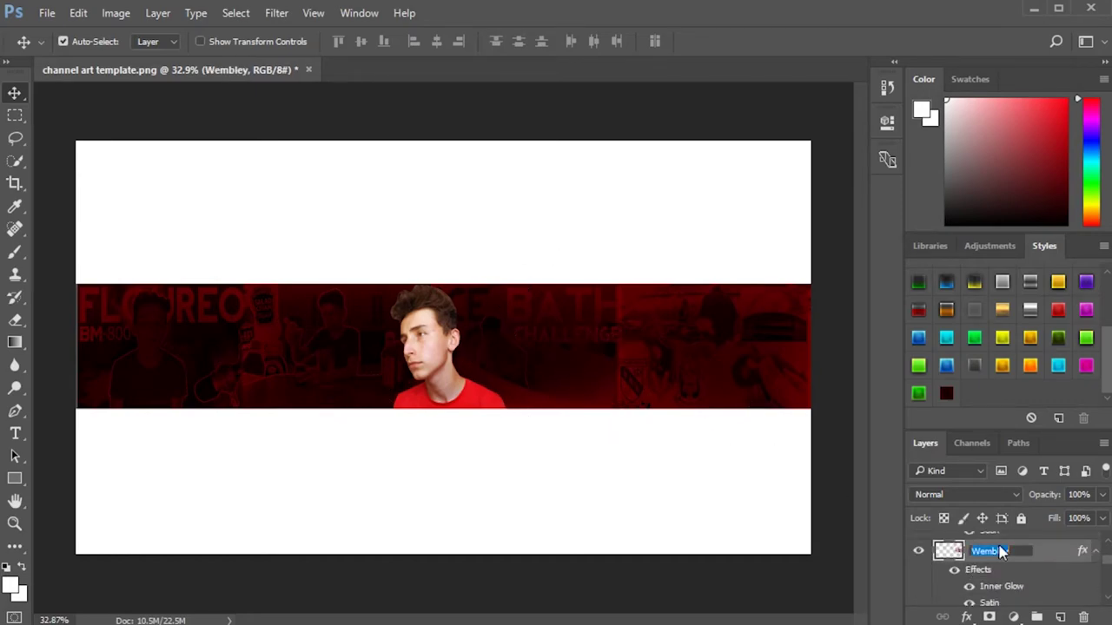
Raise the Wembley layer's Satin opacity from 30% to about 45% in Layer Style.
double_click(1054, 551)
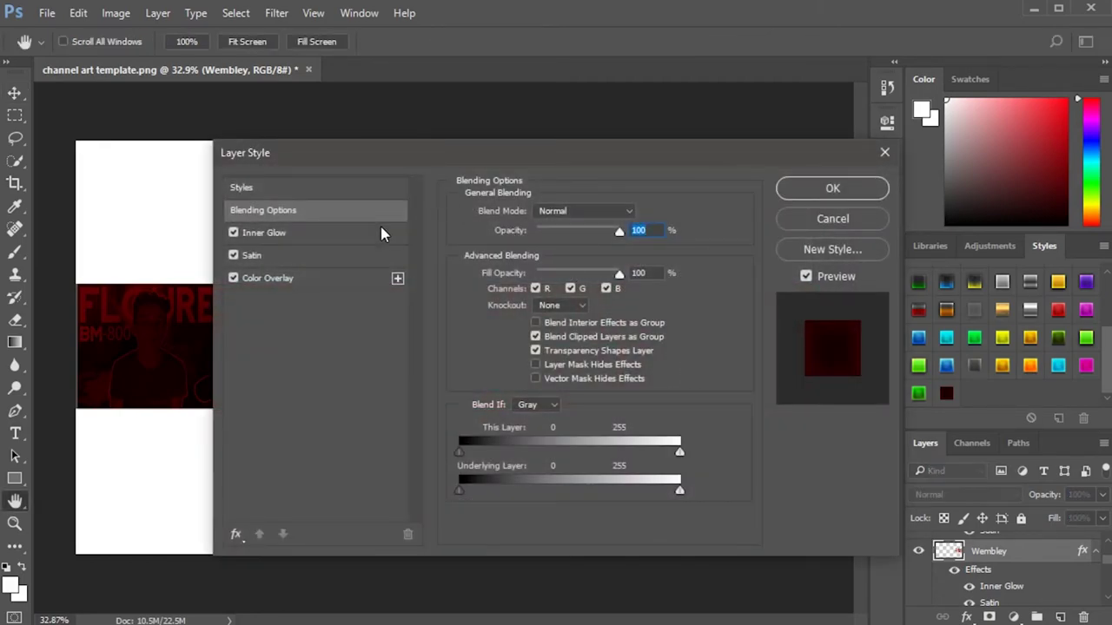
left_click(261, 254)
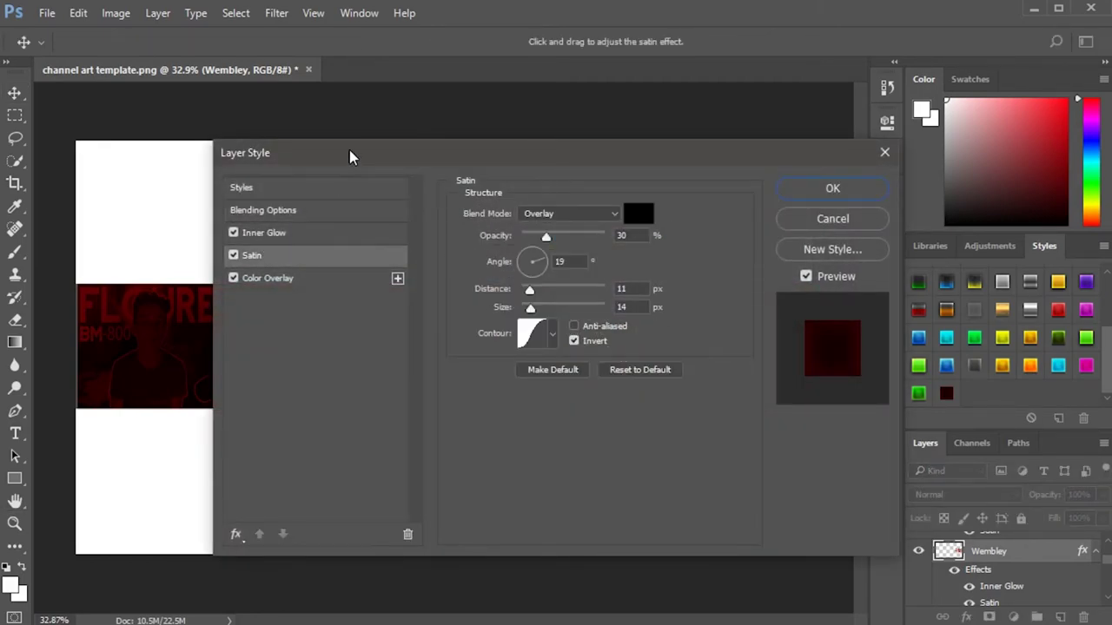
left_click_drag(349, 156, 311, 452)
left_click_drag(501, 531, 518, 548)
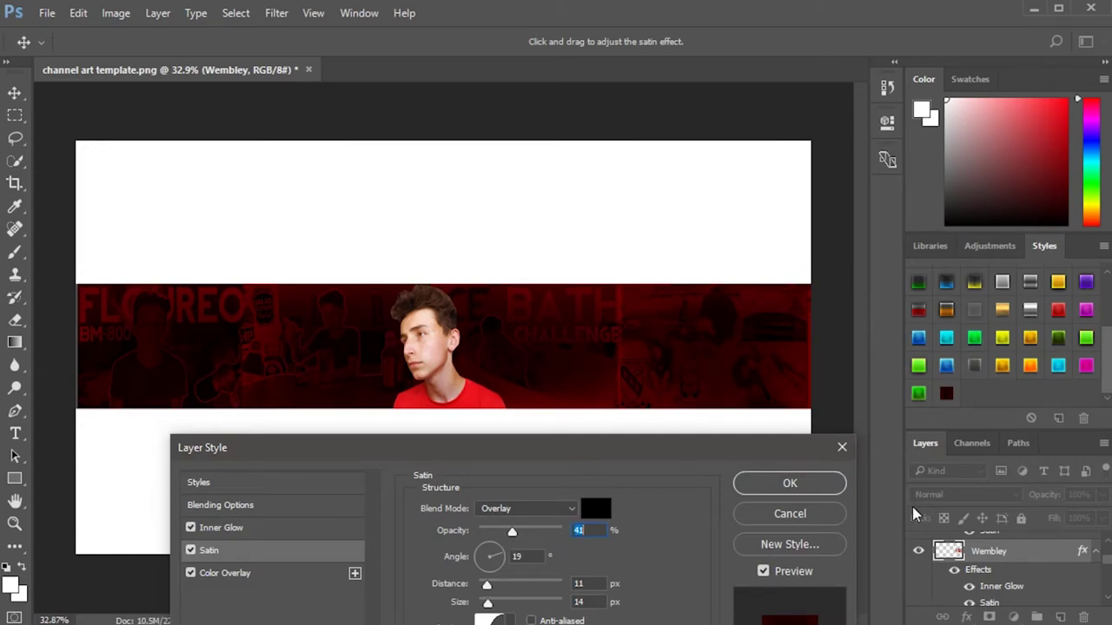
left_click(810, 486)
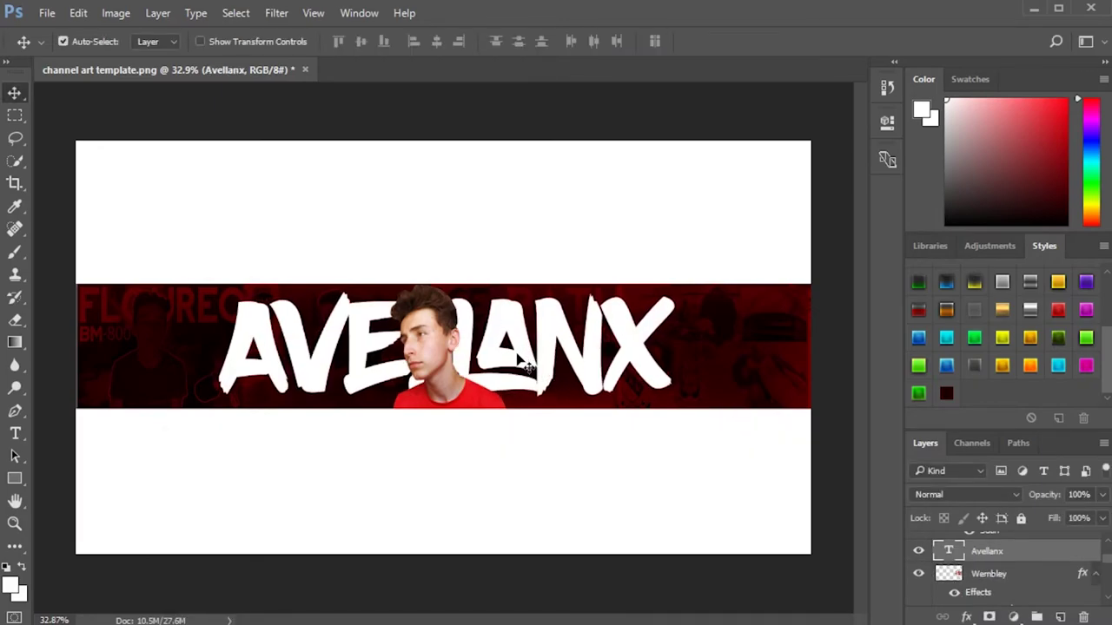
Try rotating the AVELLANX text about -2.34 degrees, then cancel the transform.
key("ctrl")
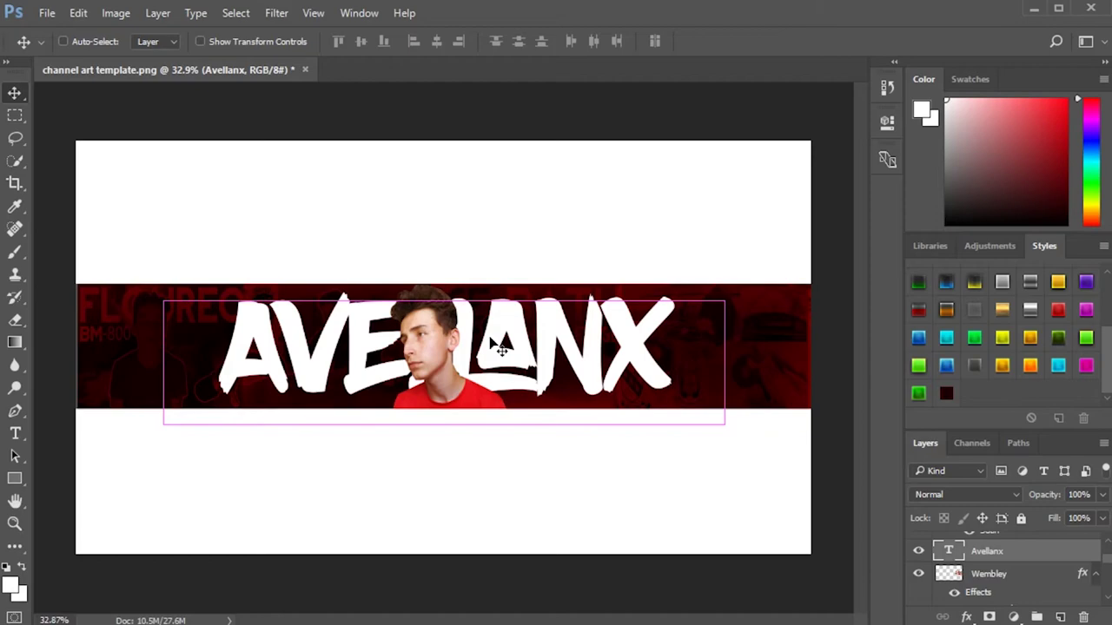
key("ctrl+t")
left_click_drag(544, 249, 535, 246)
key("Escape")
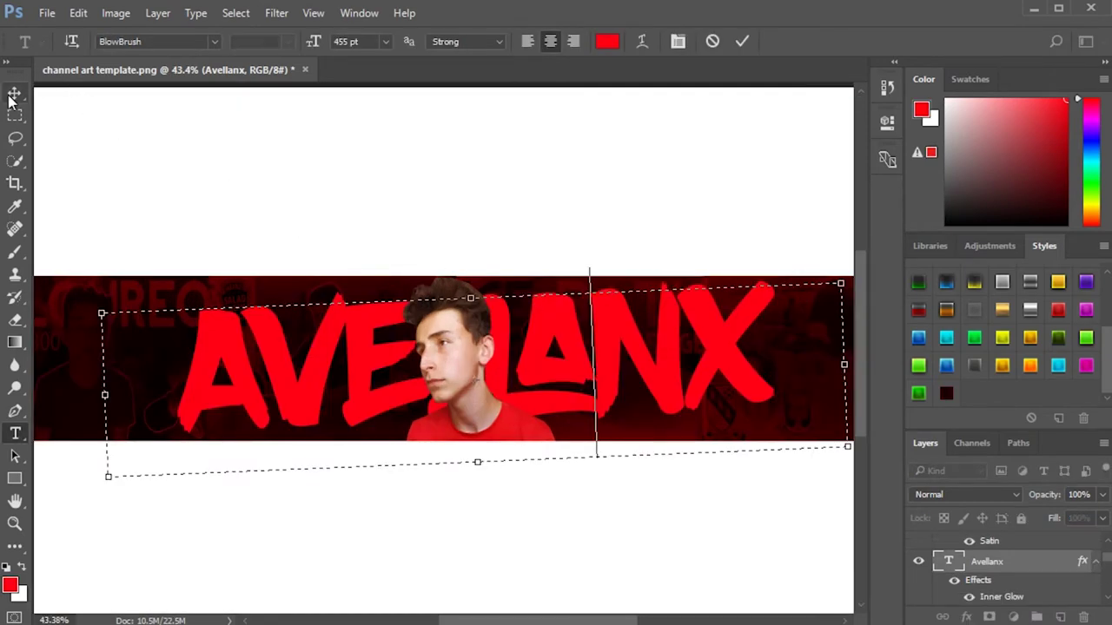
left_click(14, 94)
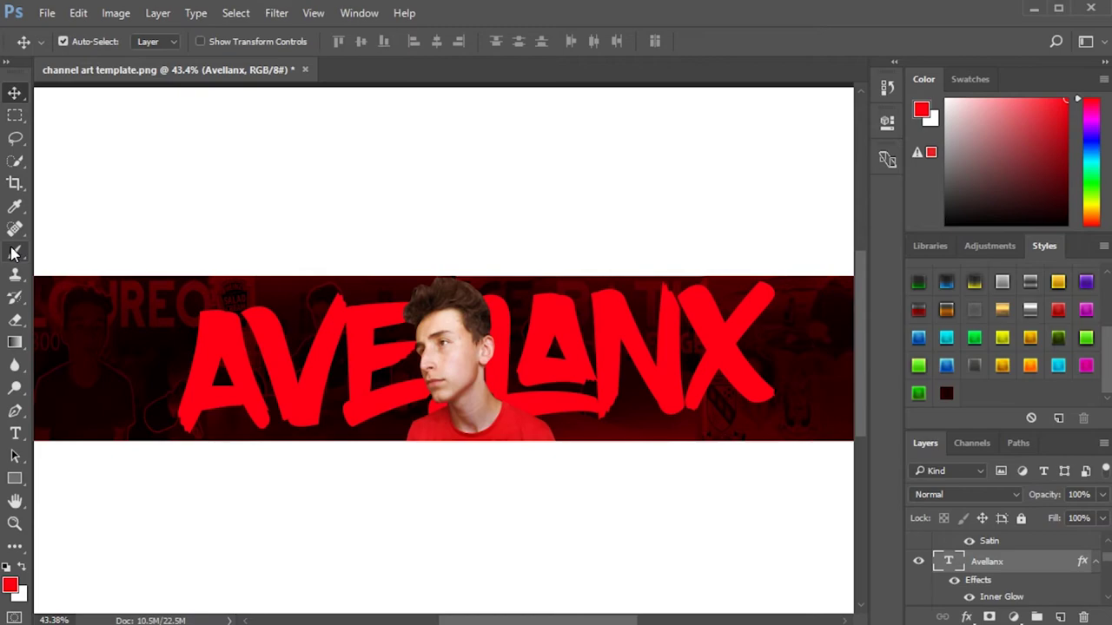
Sample the shirt's red with the Eyedropper and recolour all AVELLANX letters with it.
left_click(15, 206)
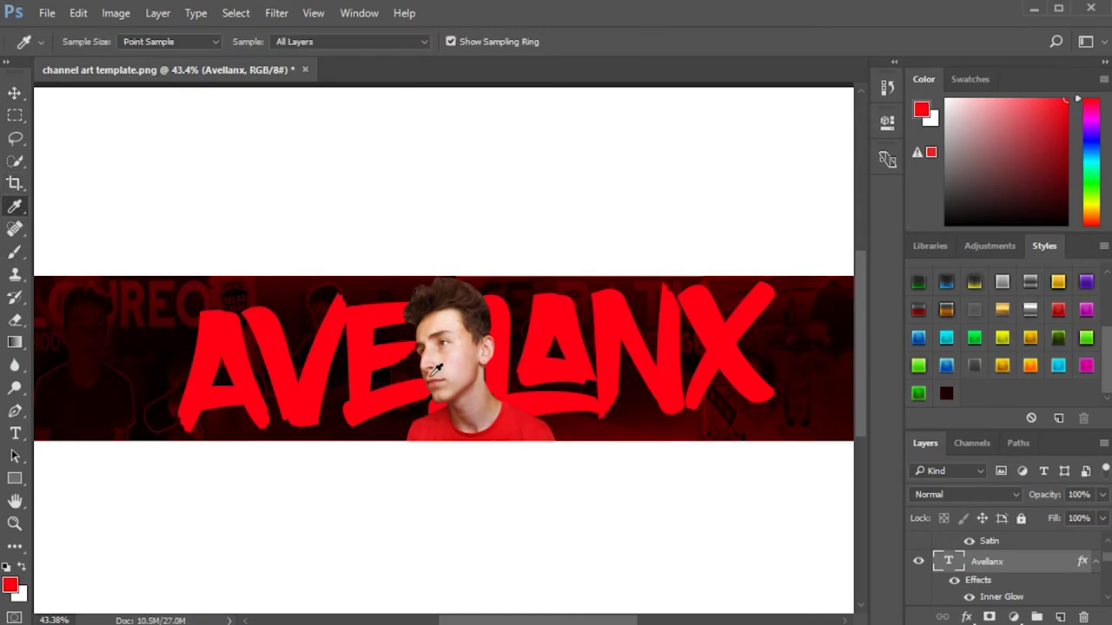
left_click(519, 415)
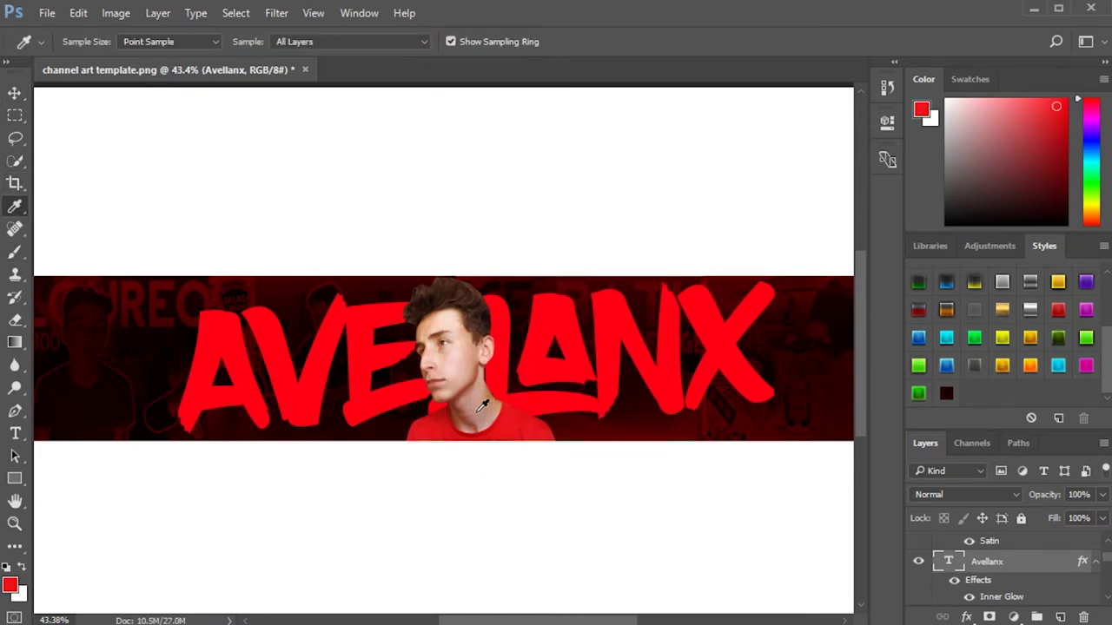
left_click(15, 434)
left_click(261, 356)
left_click_drag(777, 330, 57, 349)
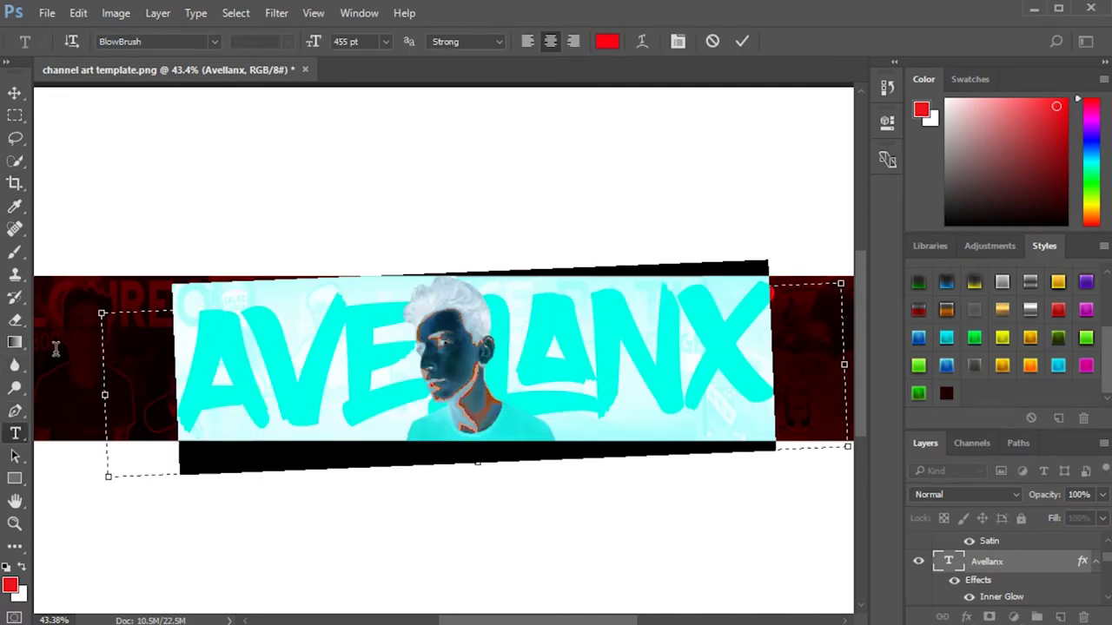
left_click(1058, 106)
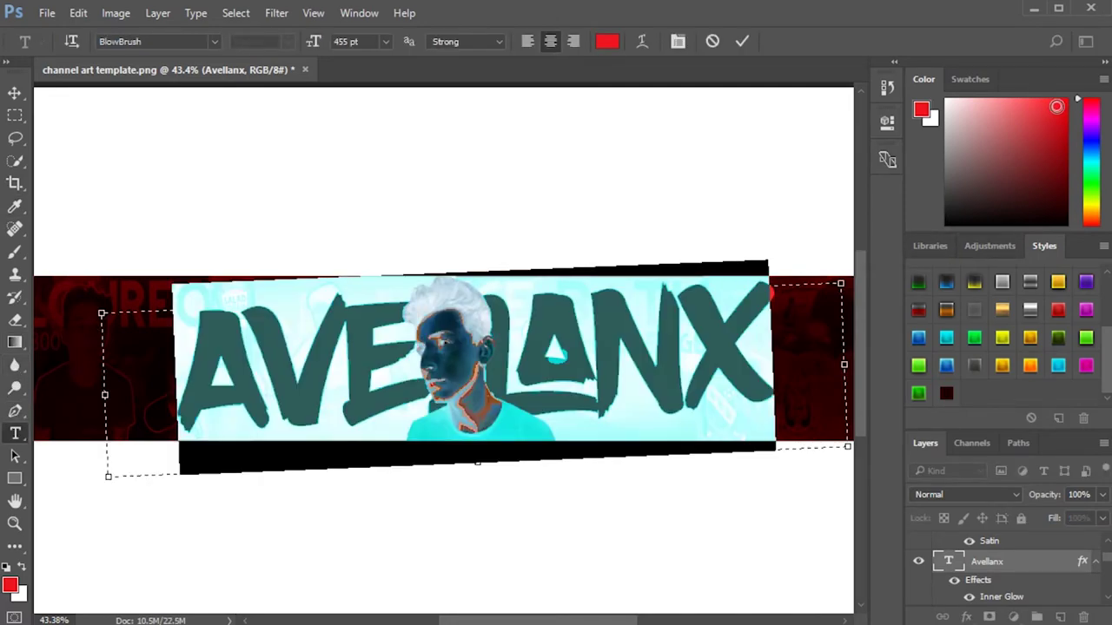
left_click(811, 328)
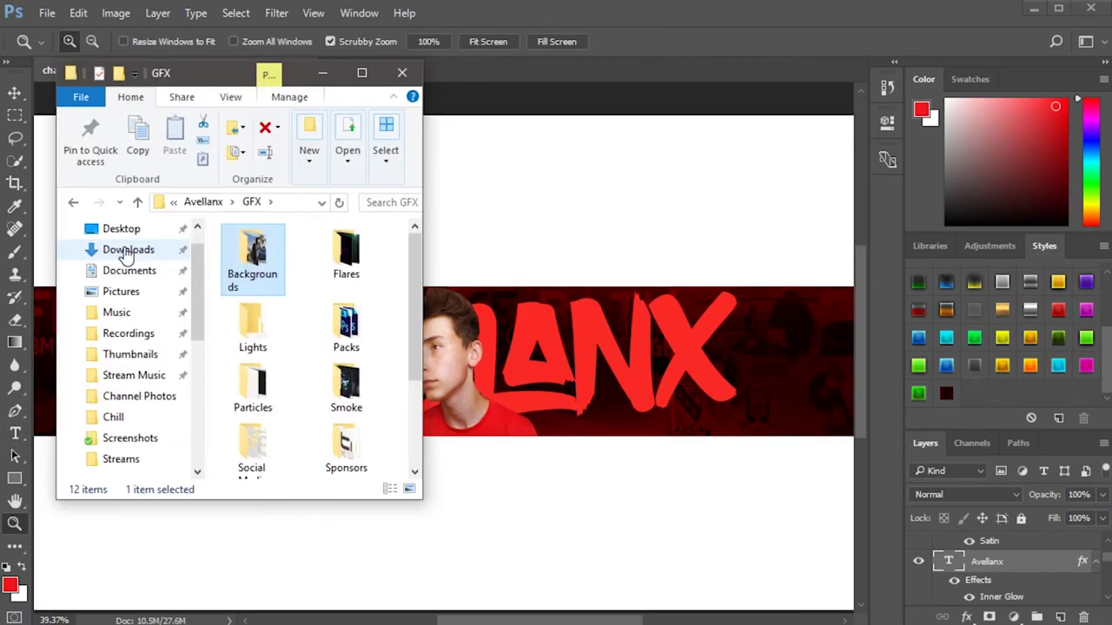
Open Timpers 4K GFX Pack from the Downloads folder.
left_click(128, 250)
double_click(269, 347)
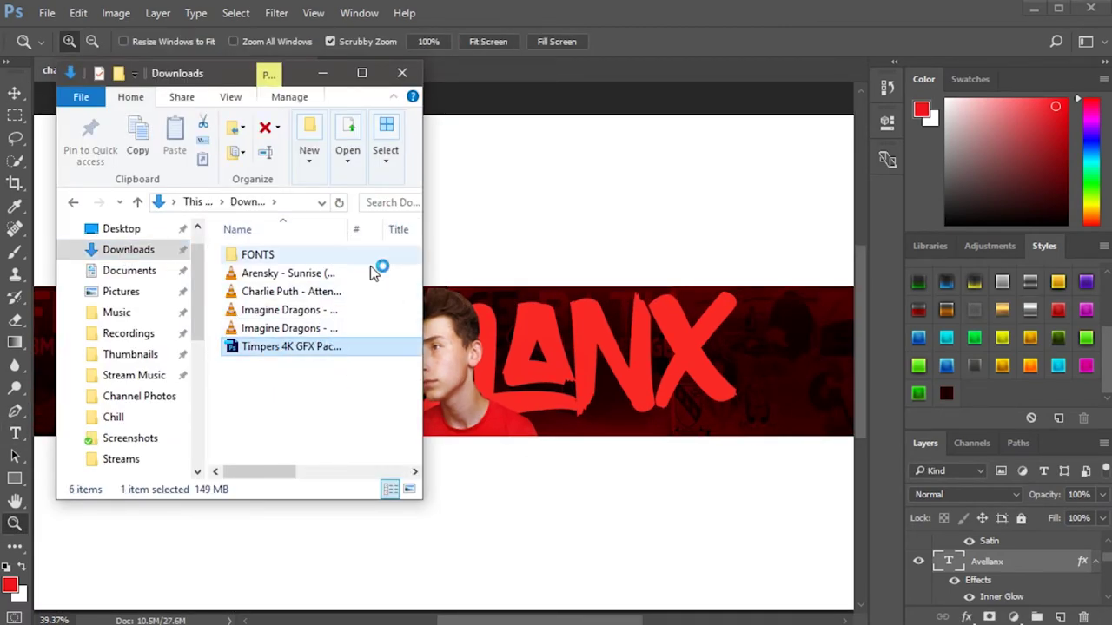
left_click(345, 137)
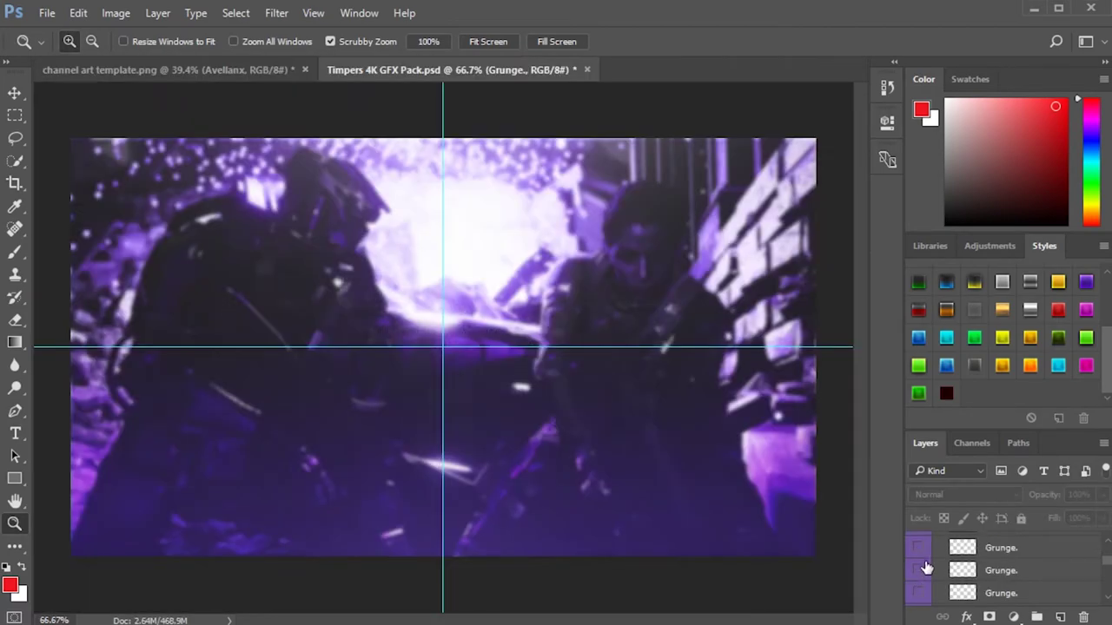
Preview the Grunge textures and drag the middle Grunge layer into the banner document.
left_click(919, 548)
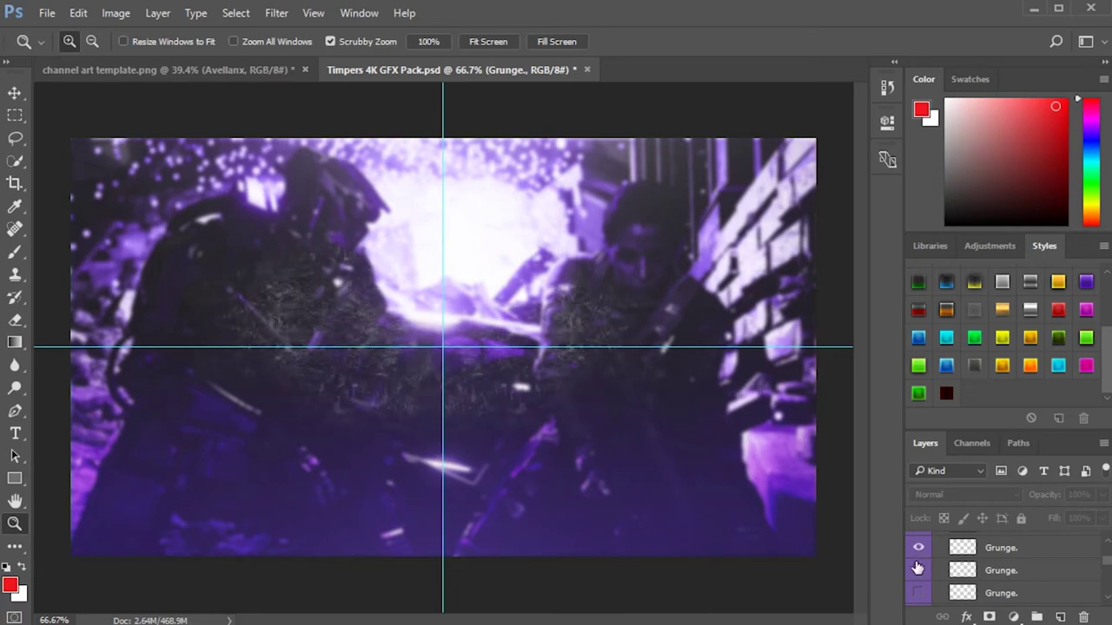
left_click(917, 568)
left_click(919, 547)
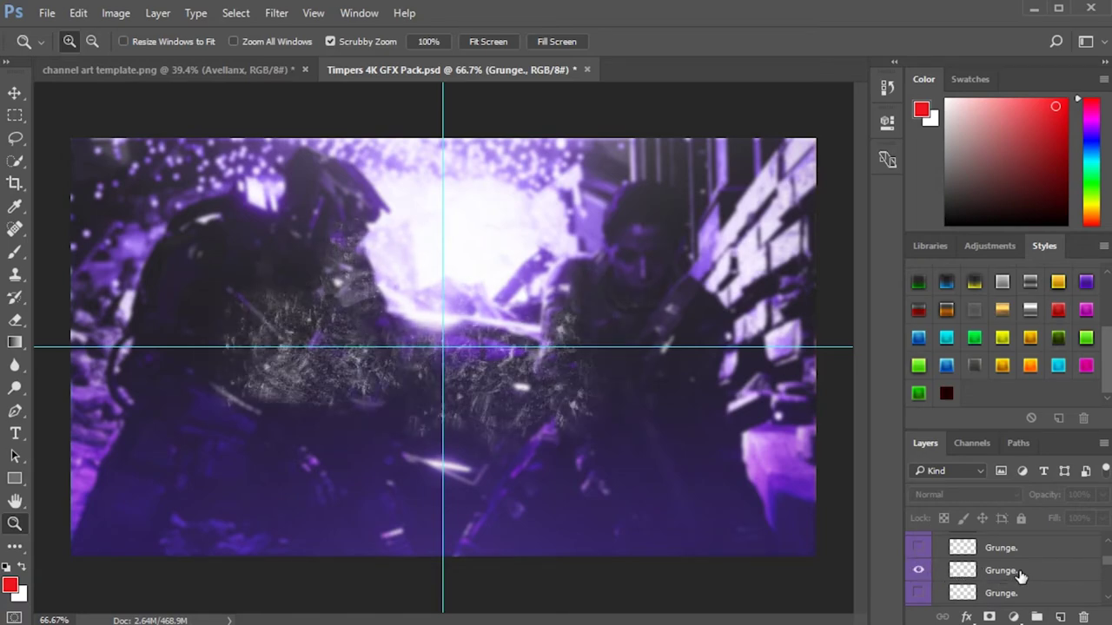
left_click_drag(1020, 573, 439, 321)
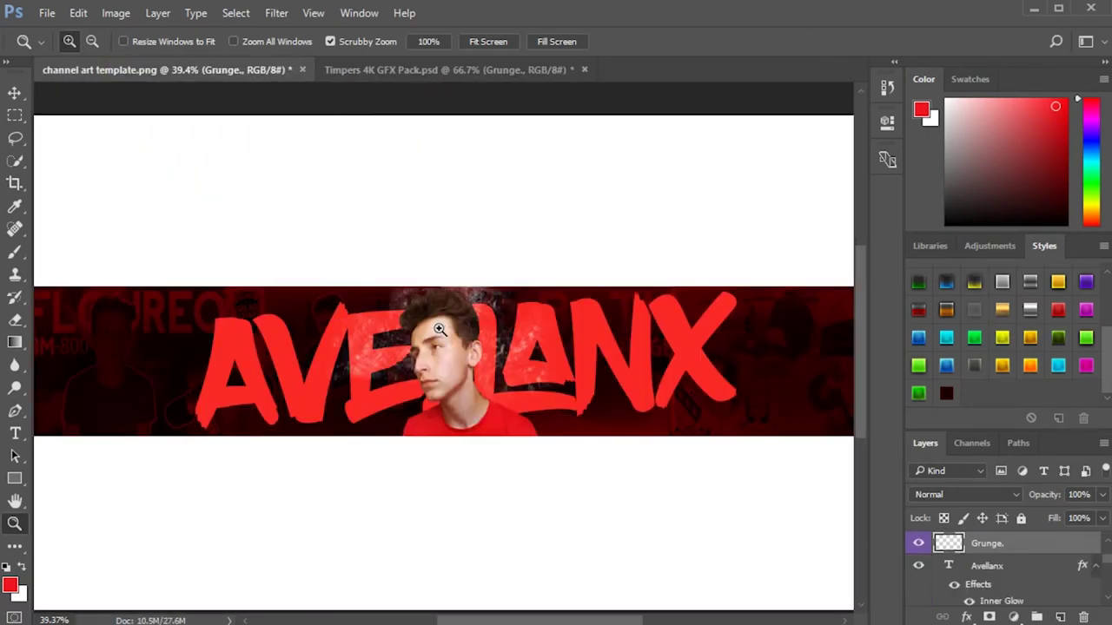
Rasterize the Avellanx text layer.
left_click(14, 93)
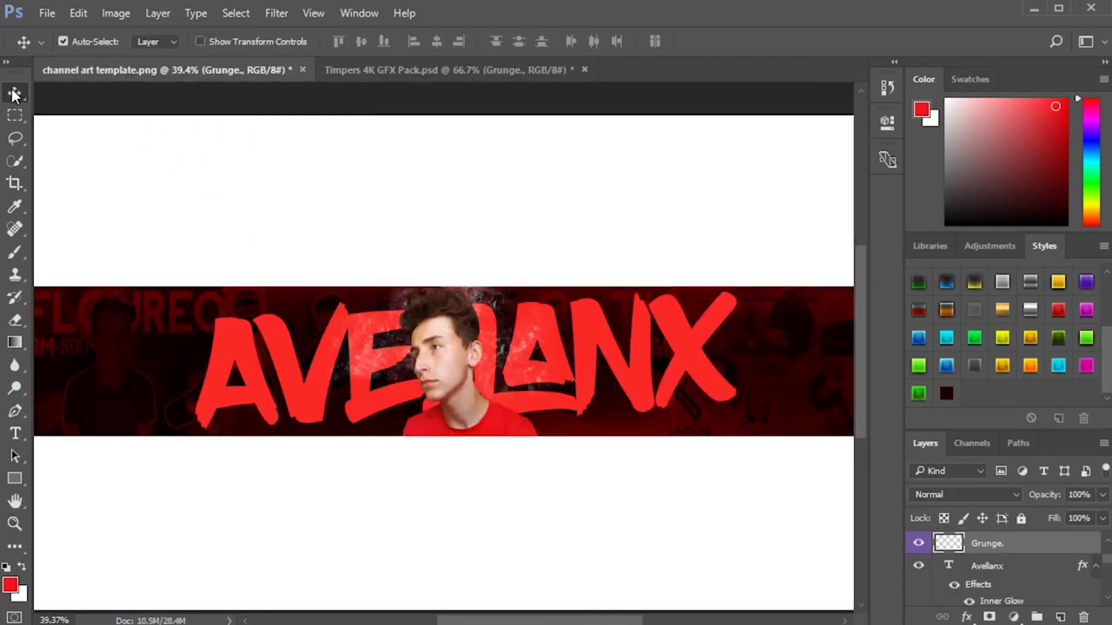
right_click(1042, 547)
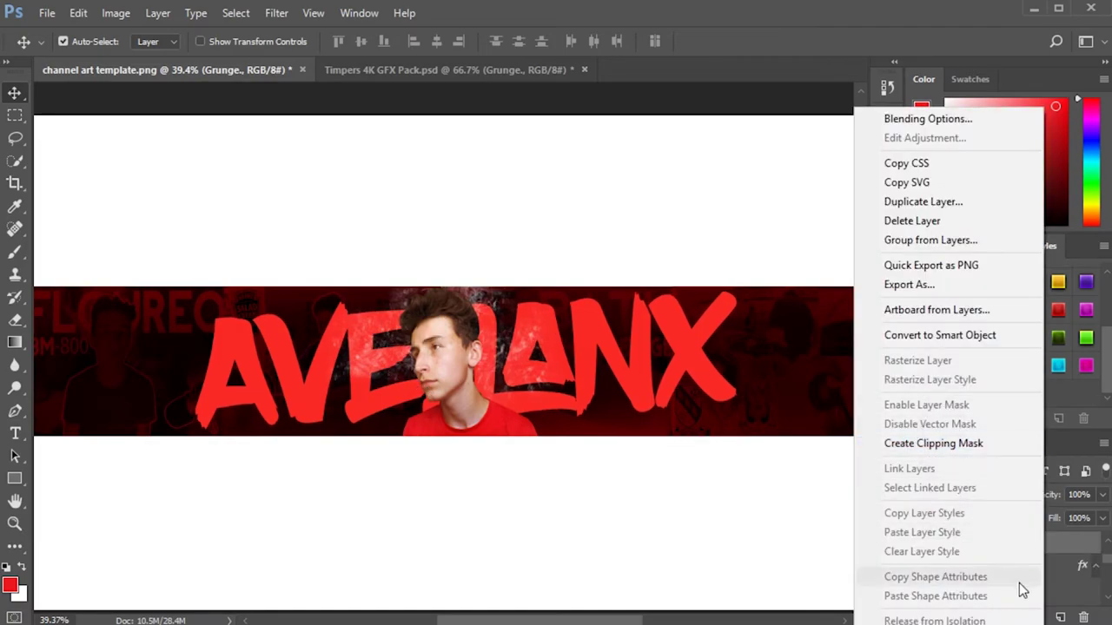
left_click(1067, 576)
left_click(1045, 568)
right_click(1042, 563)
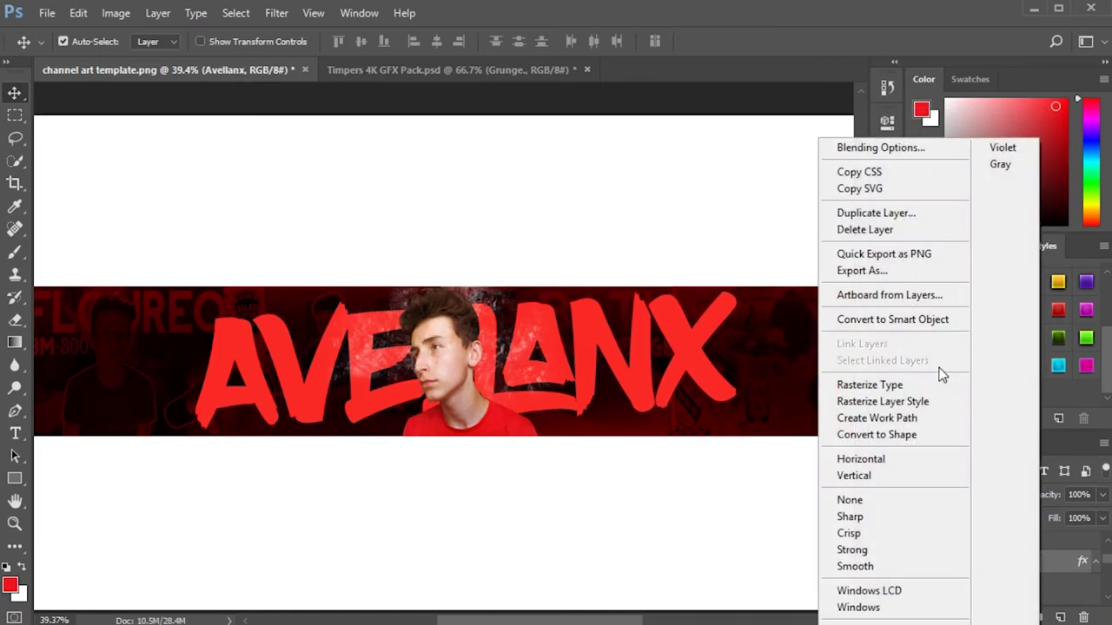
left_click(895, 403)
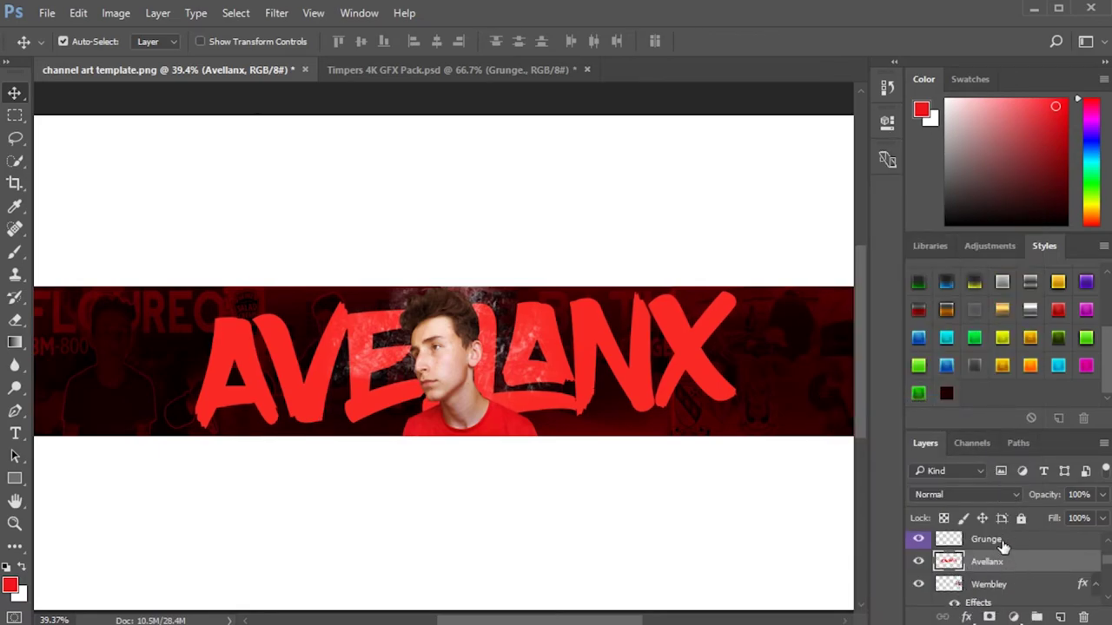
Clip the Grunge layer to the Avellanx letters with a clipping mask.
left_click(1003, 544)
right_click(1003, 545)
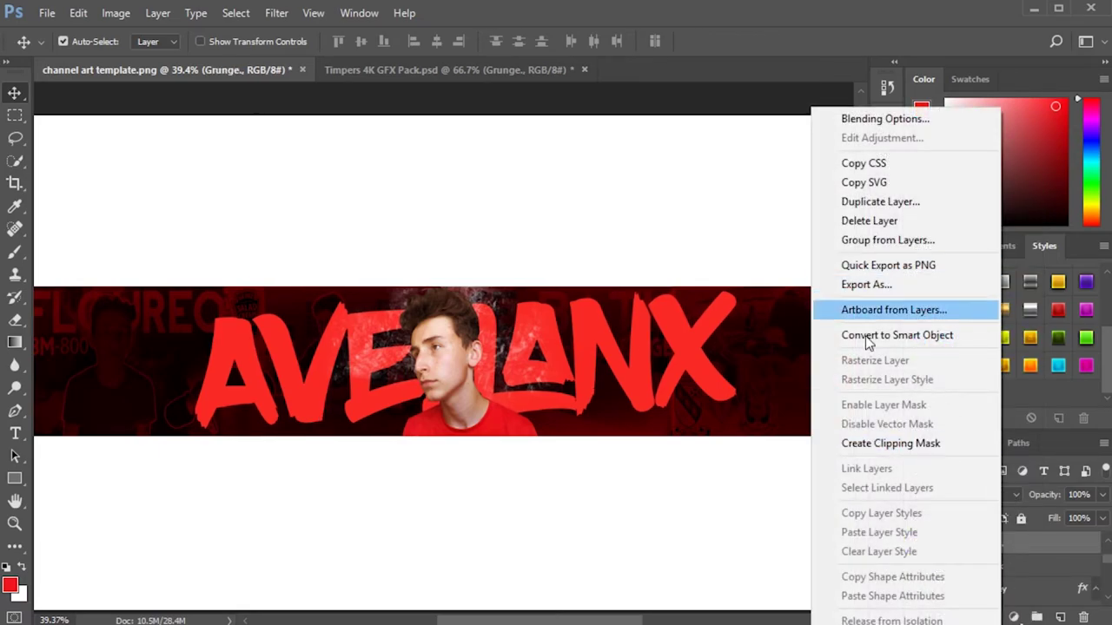
left_click(877, 445)
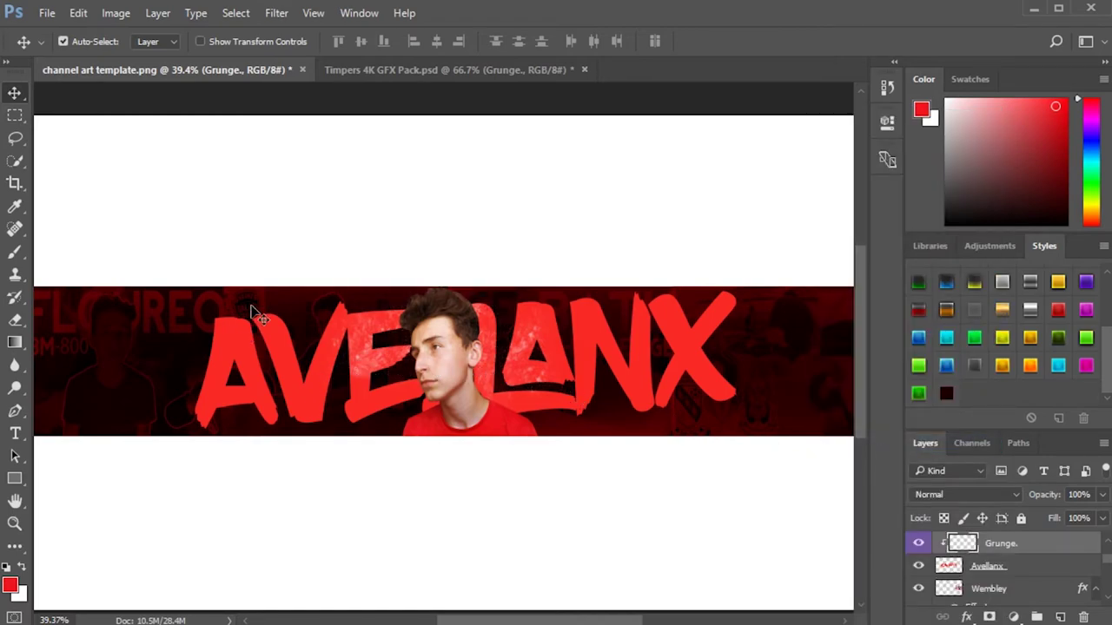
Shift the grunge texture left and enlarge it to about 119% by 114% over the letters.
left_click_drag(382, 375, 215, 382)
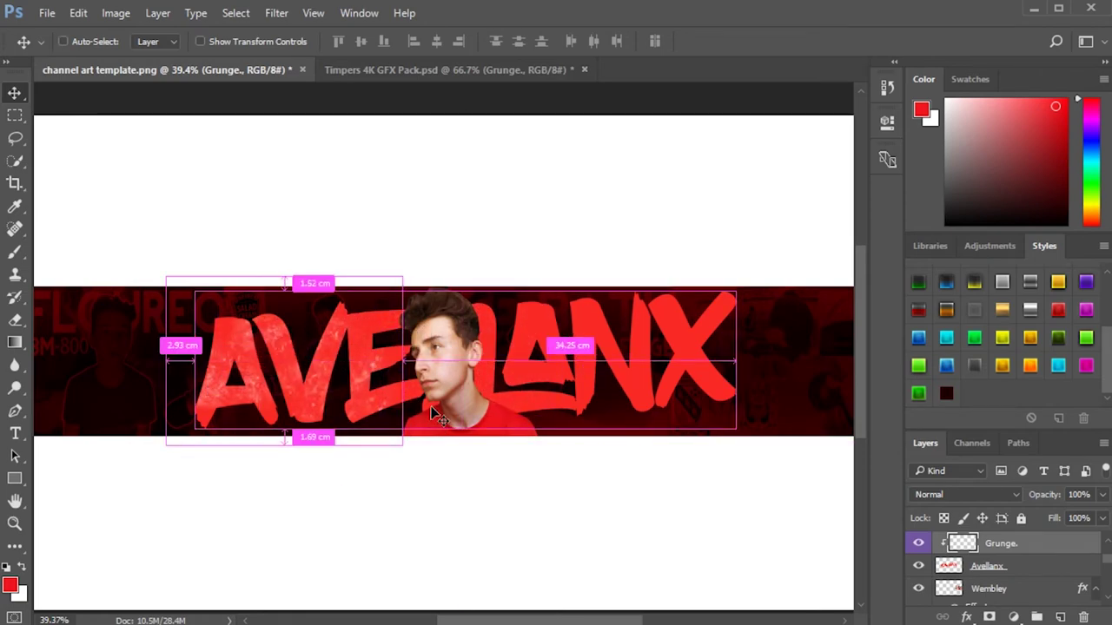
key("ctrl+t")
left_click_drag(400, 275, 448, 249)
key("Return")
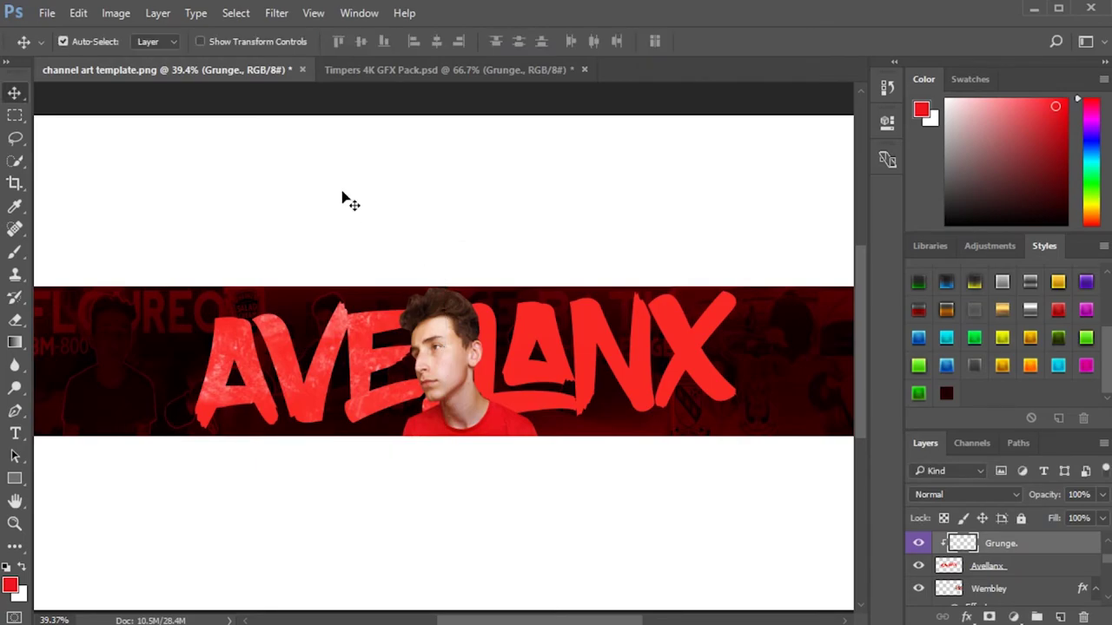
key("ctrl")
Darken the grunge texture to Lightness -80 and duplicate it as Grunge. copy.
key("ctrl+u")
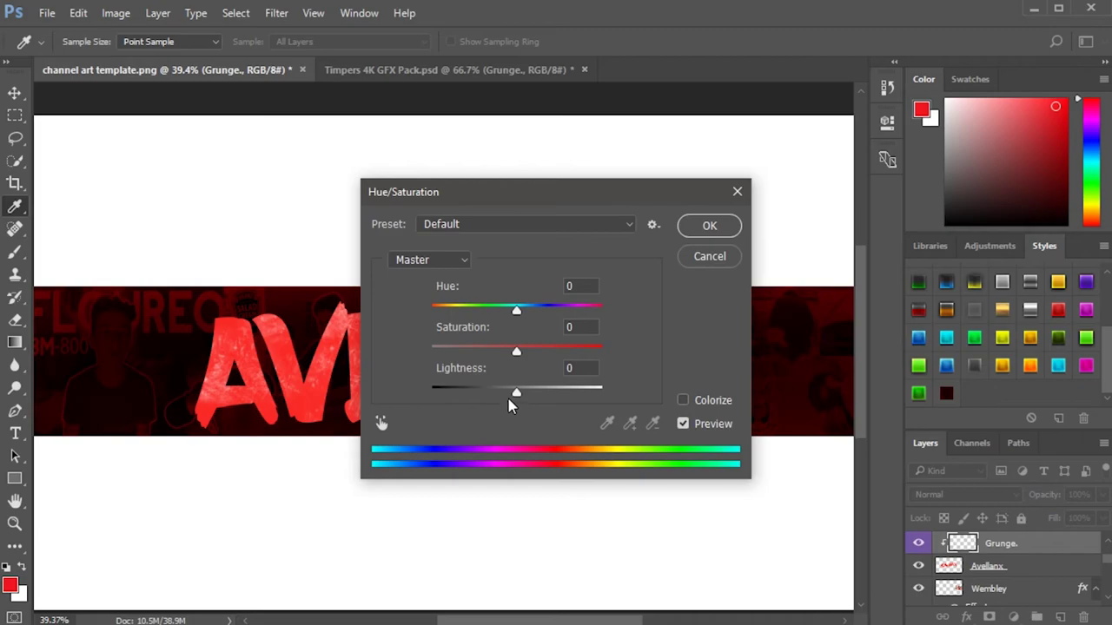
left_click_drag(516, 391, 450, 393)
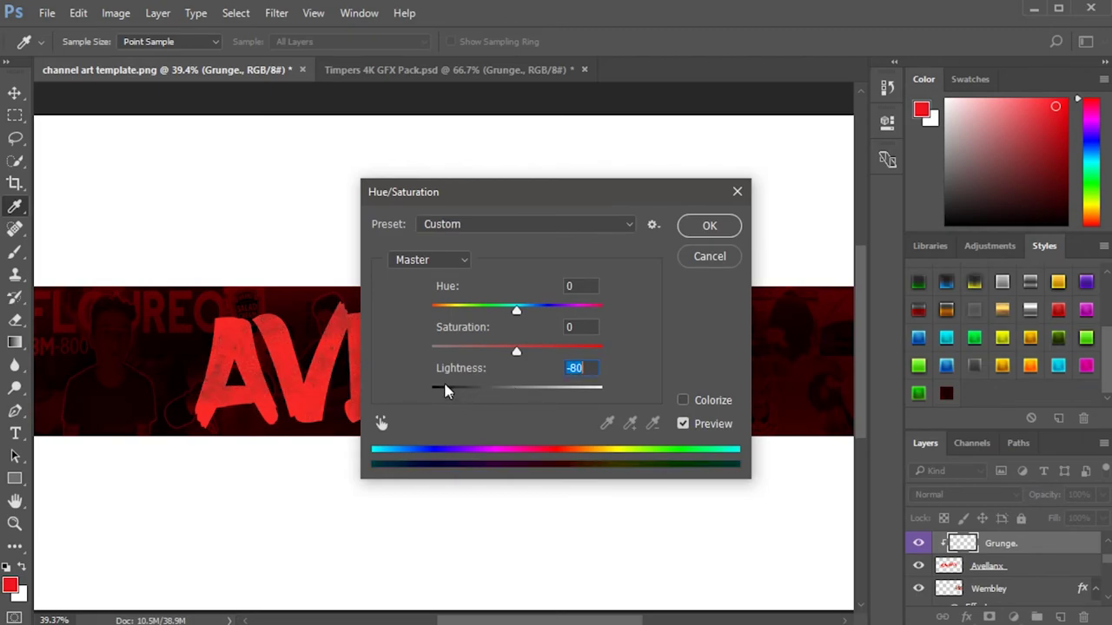
key("Return")
key("ctrl+j")
right_click(1047, 549)
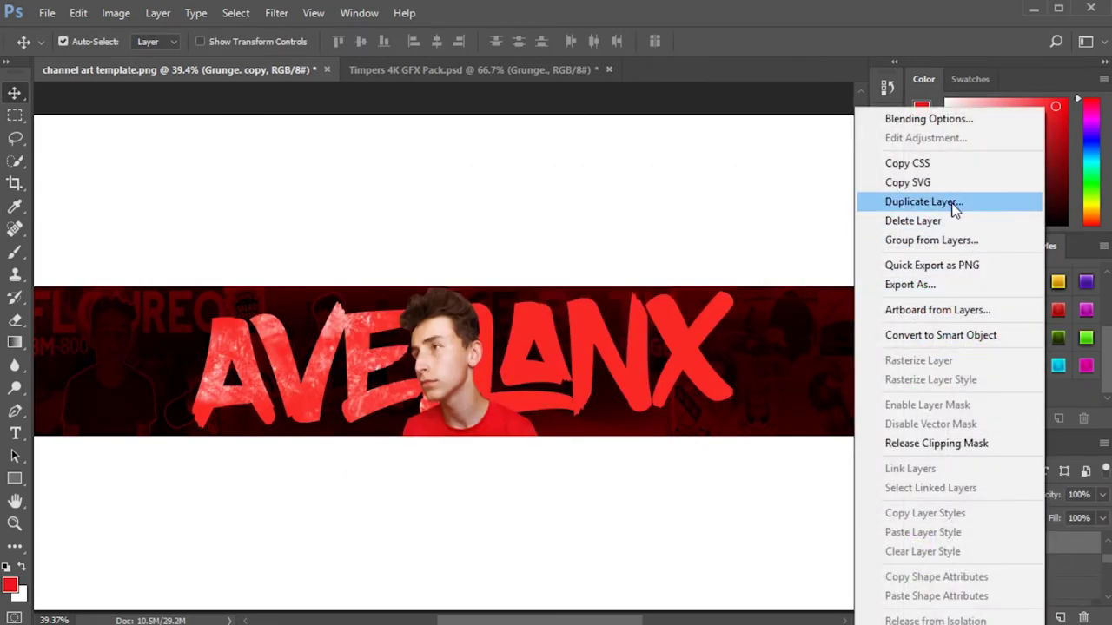
Duplicate the grunge layer twice, creating Grunge. copy 2 and Grunge. copy 3.
left_click(886, 203)
left_click(710, 268)
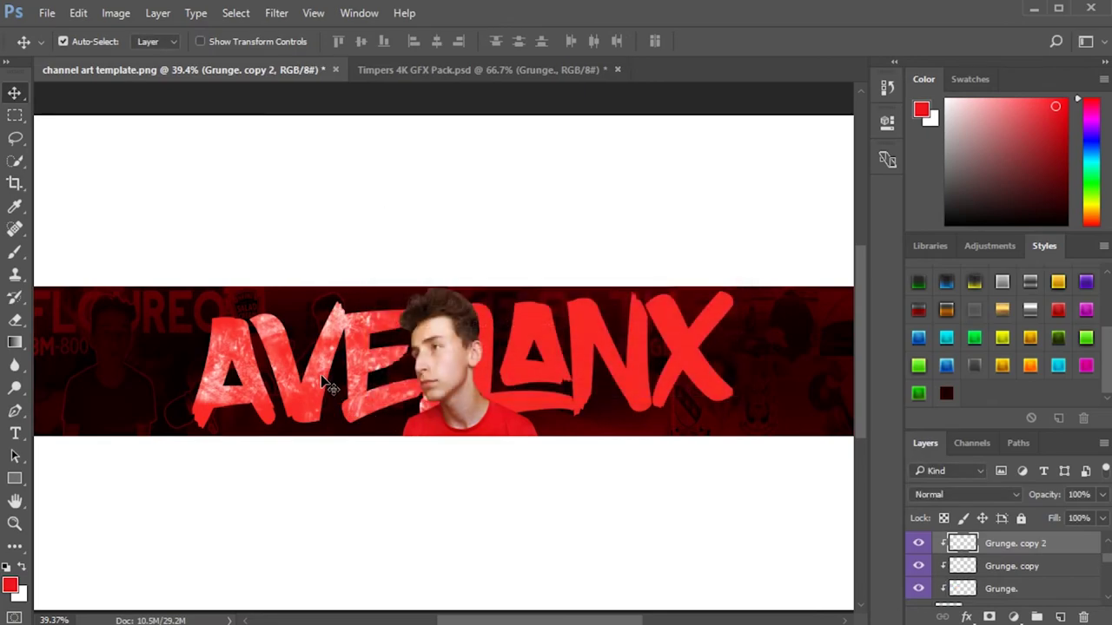
right_click(1018, 547)
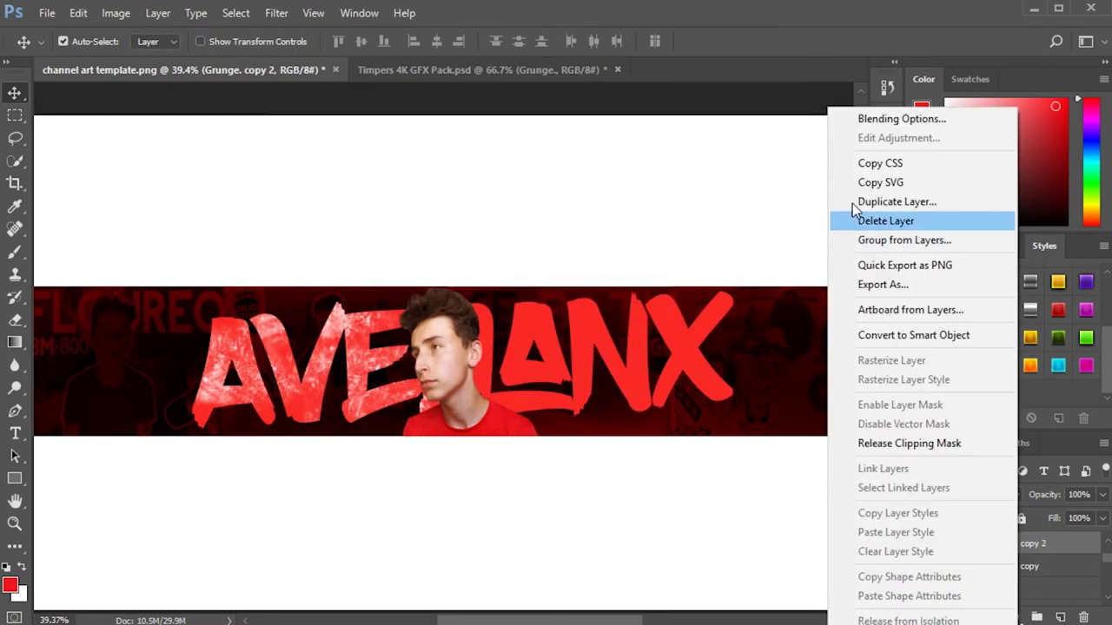
left_click(888, 202)
left_click(708, 264)
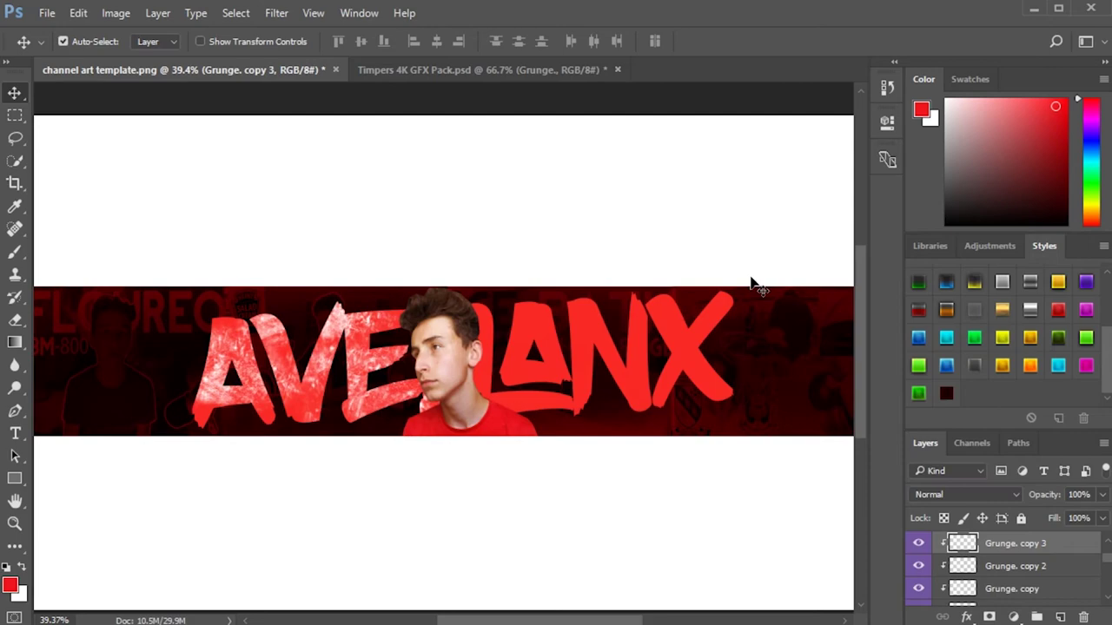
Duplicate the selected grunge layers together and move the copies right over the LANX letters.
left_click(1042, 569, "shift")
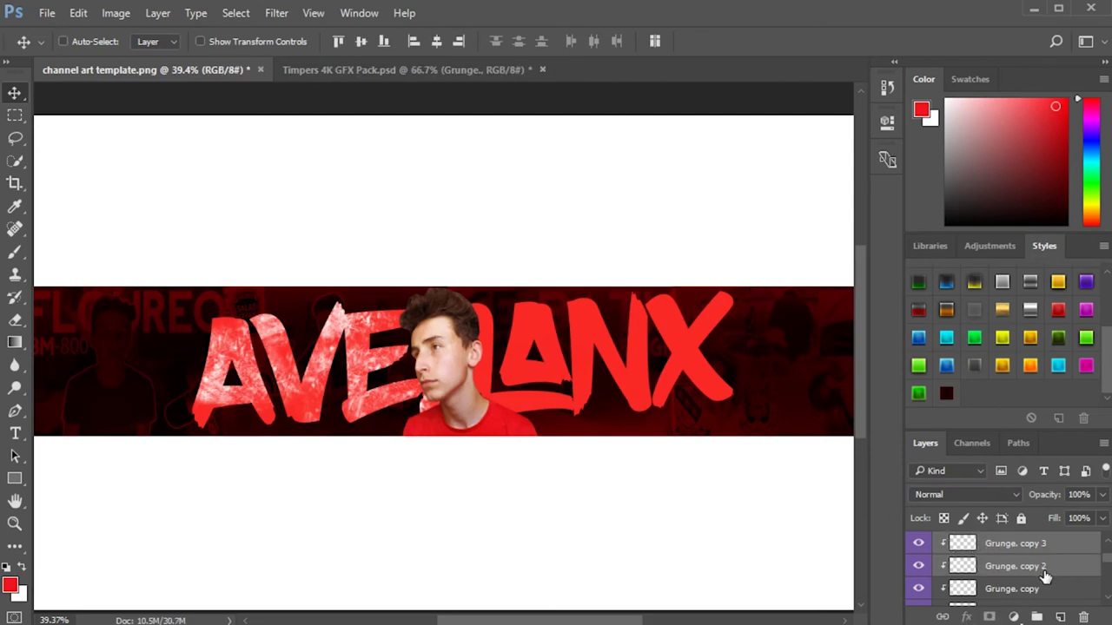
left_click(1035, 590, "shift")
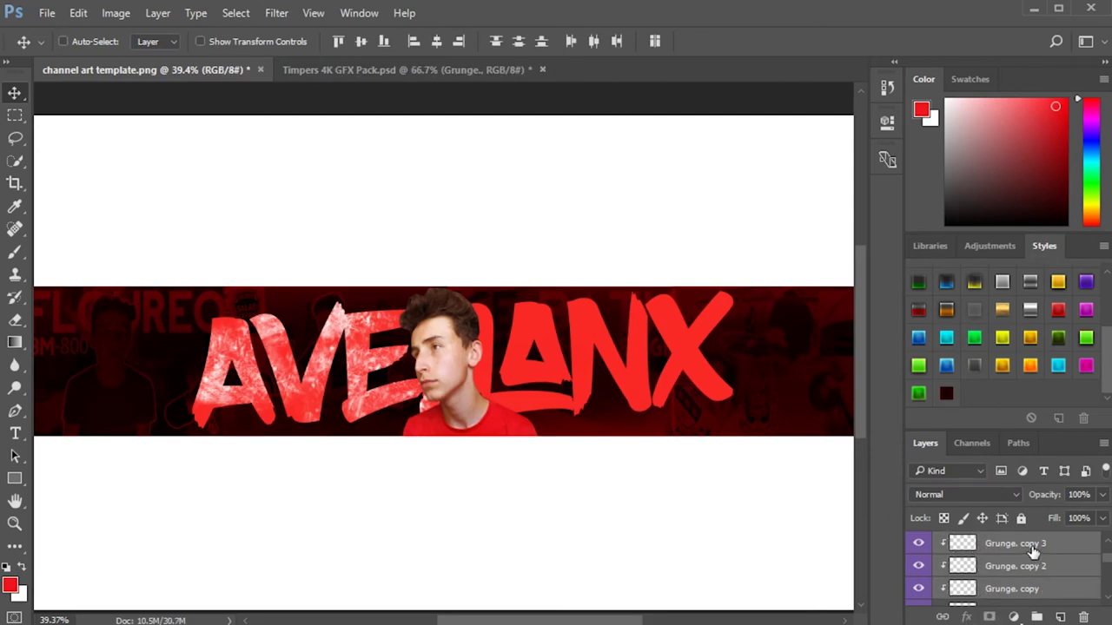
scroll(1032, 553, "down", 1)
left_click(1027, 594, "shift")
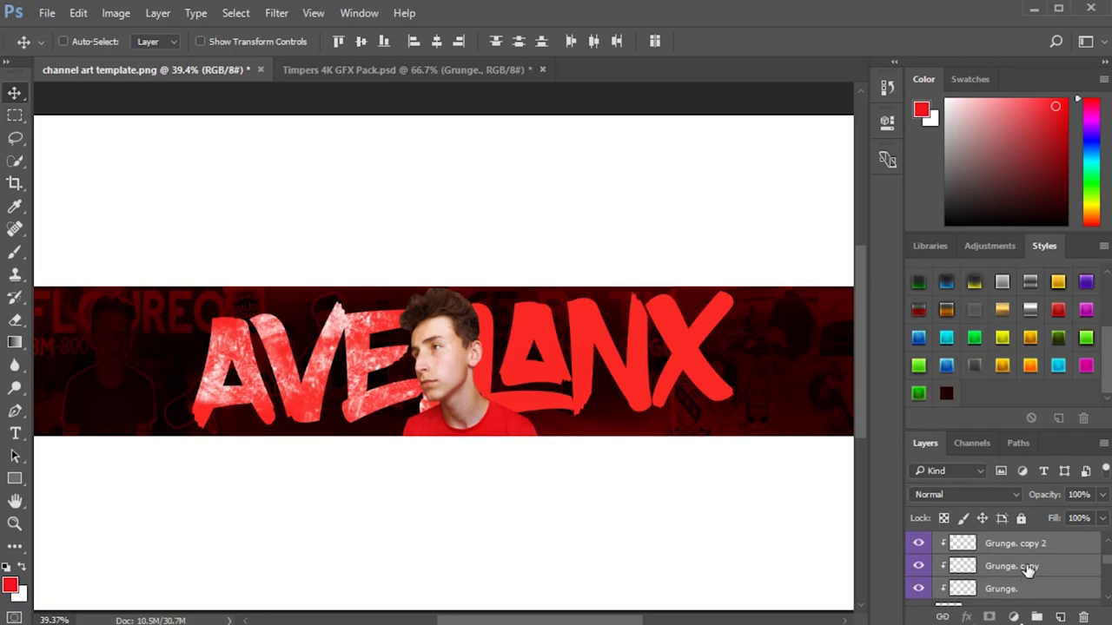
right_click(1025, 569)
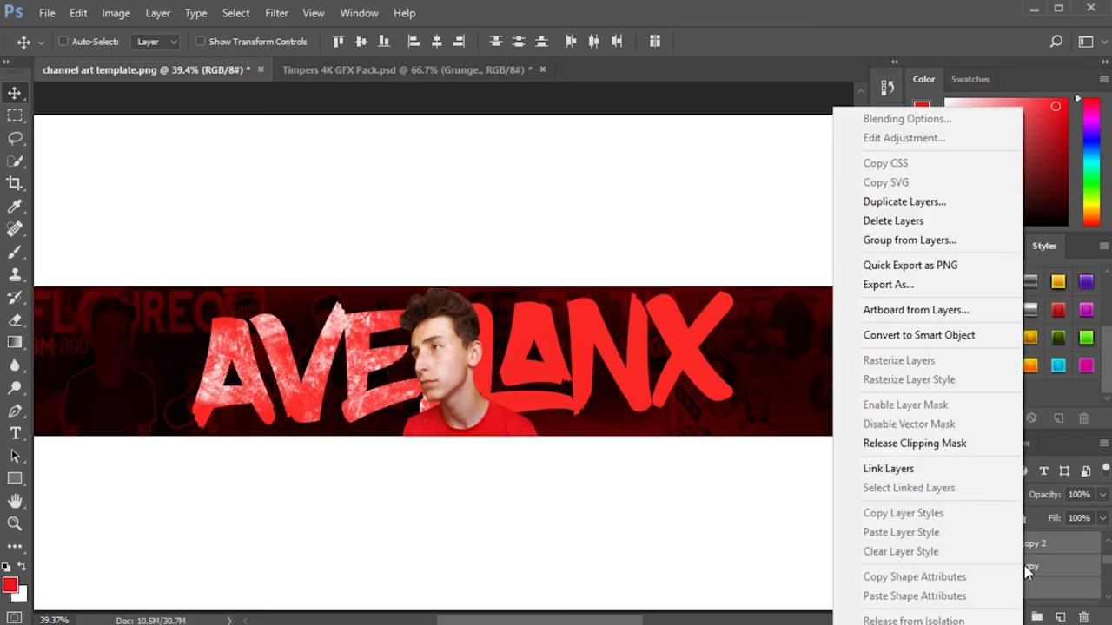
left_click(914, 201)
left_click(721, 262)
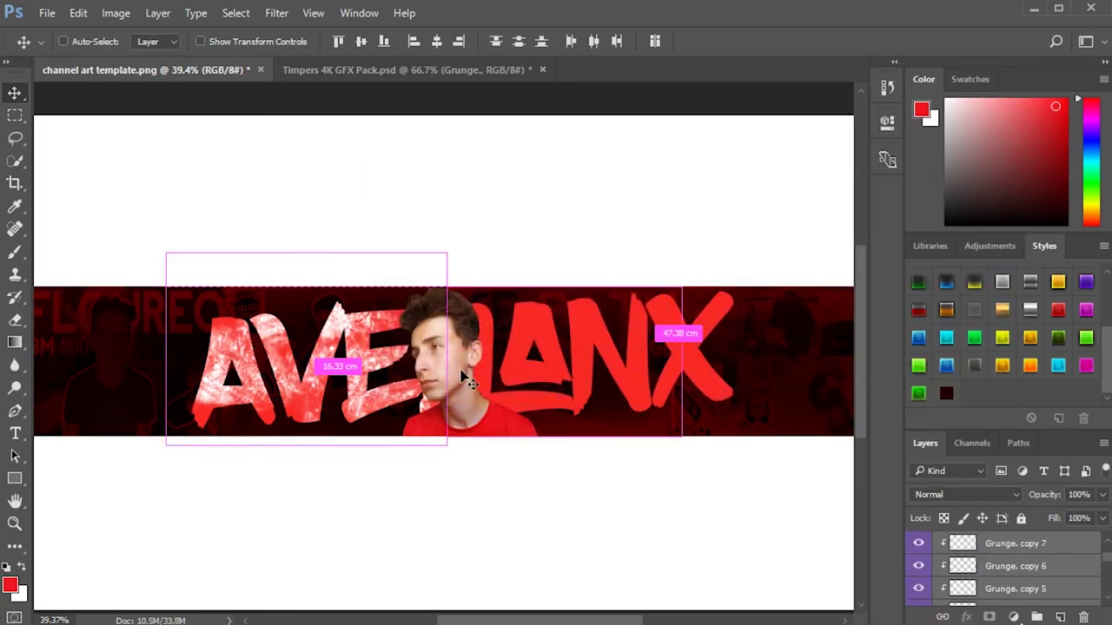
left_click_drag(356, 393, 644, 382)
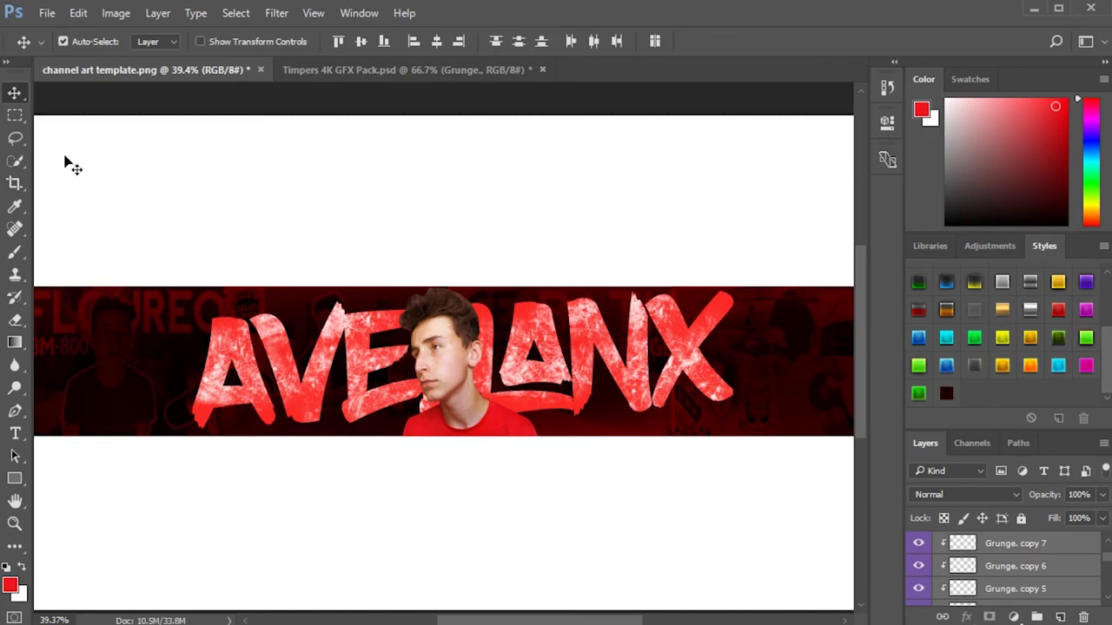
left_click(15, 524)
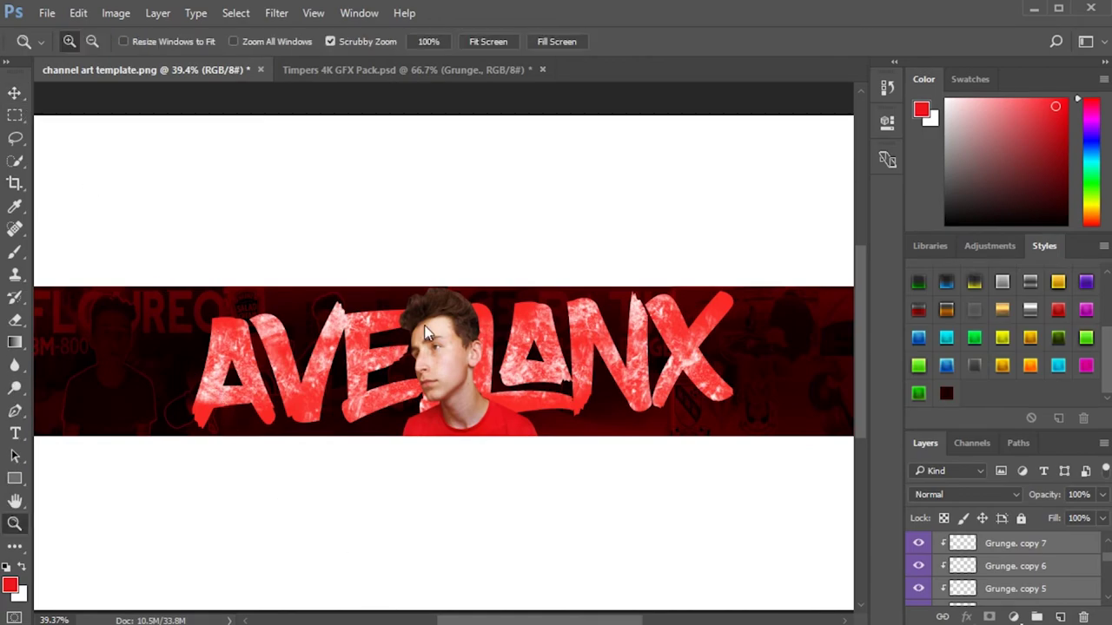
left_click_drag(169, 455, 440, 440)
key("v")
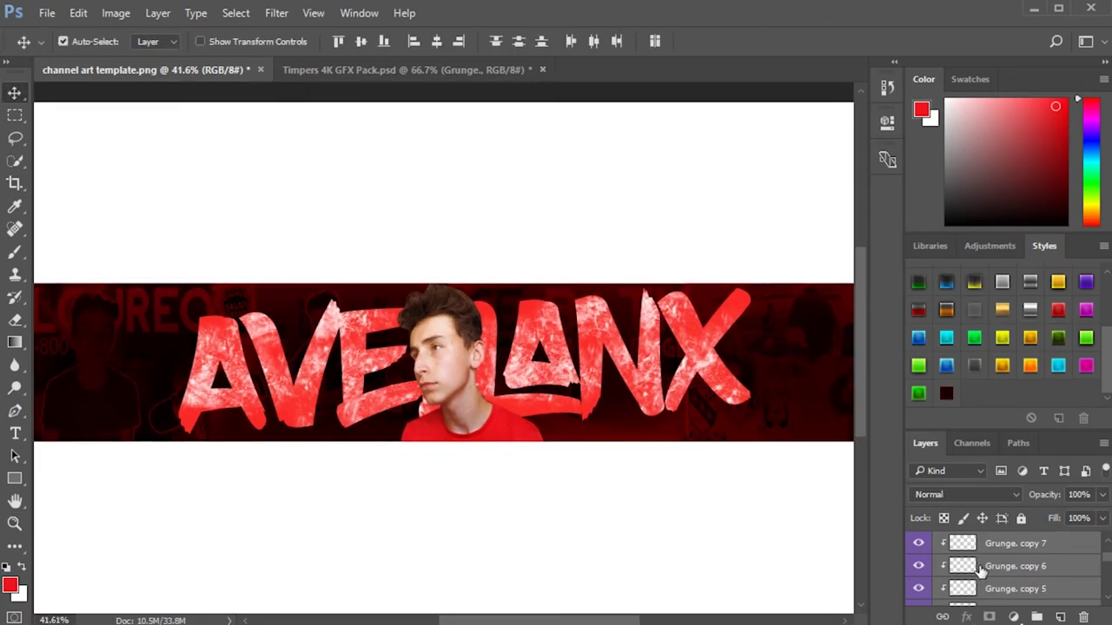
left_click(980, 569)
scroll(980, 569, "down", 4)
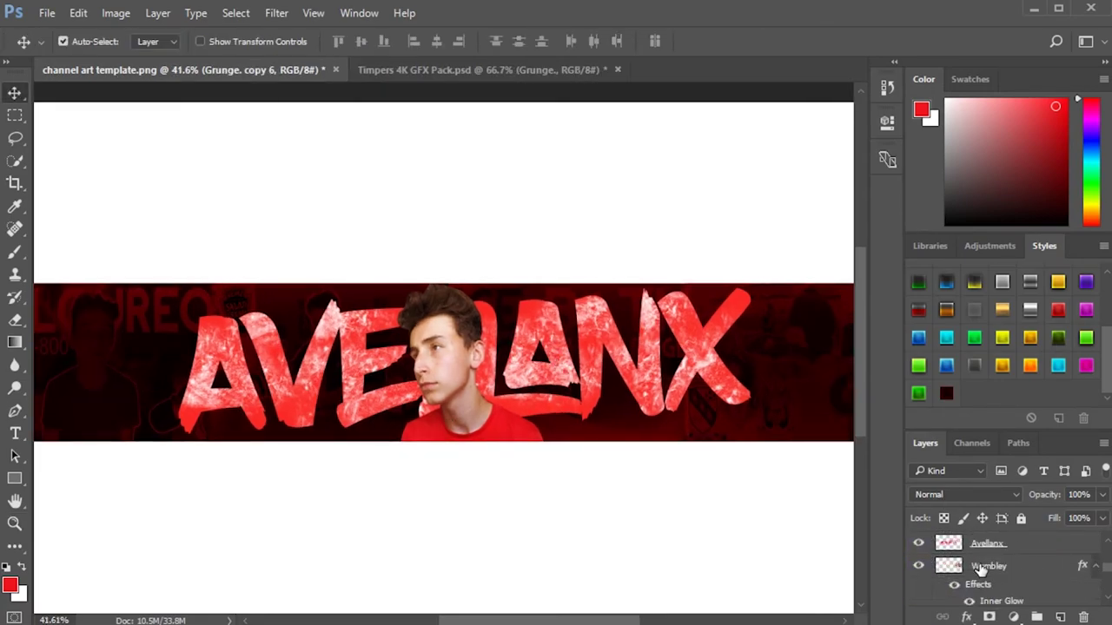
left_click(984, 543)
Add an Outer Glow to Avellanx with increased spread, 21 px size and slightly reduced opacity.
double_click(1044, 545)
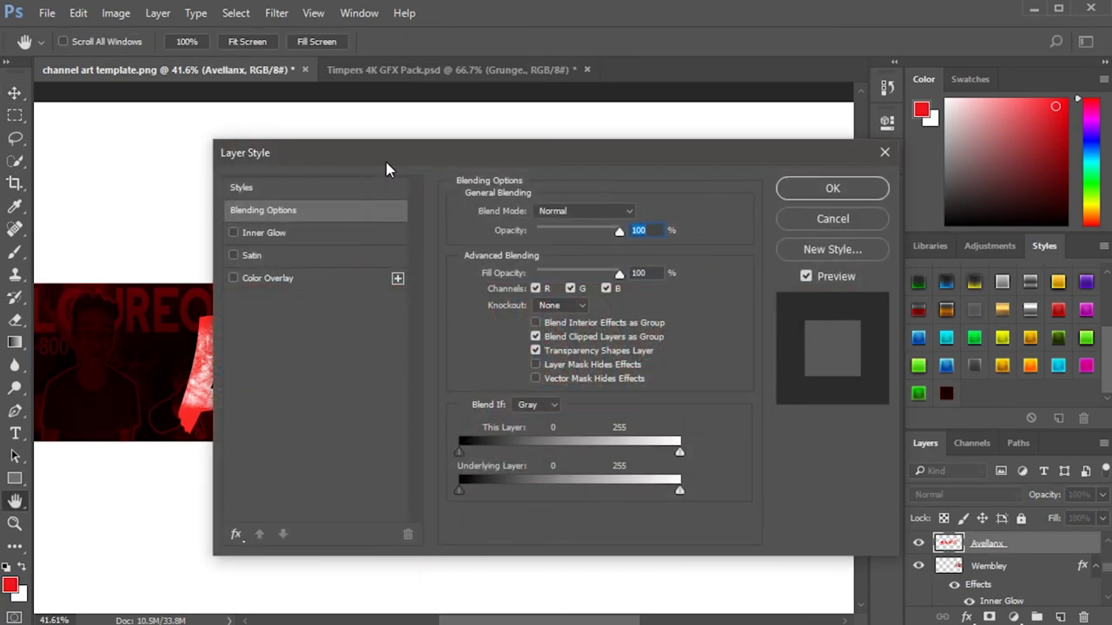
left_click(235, 534)
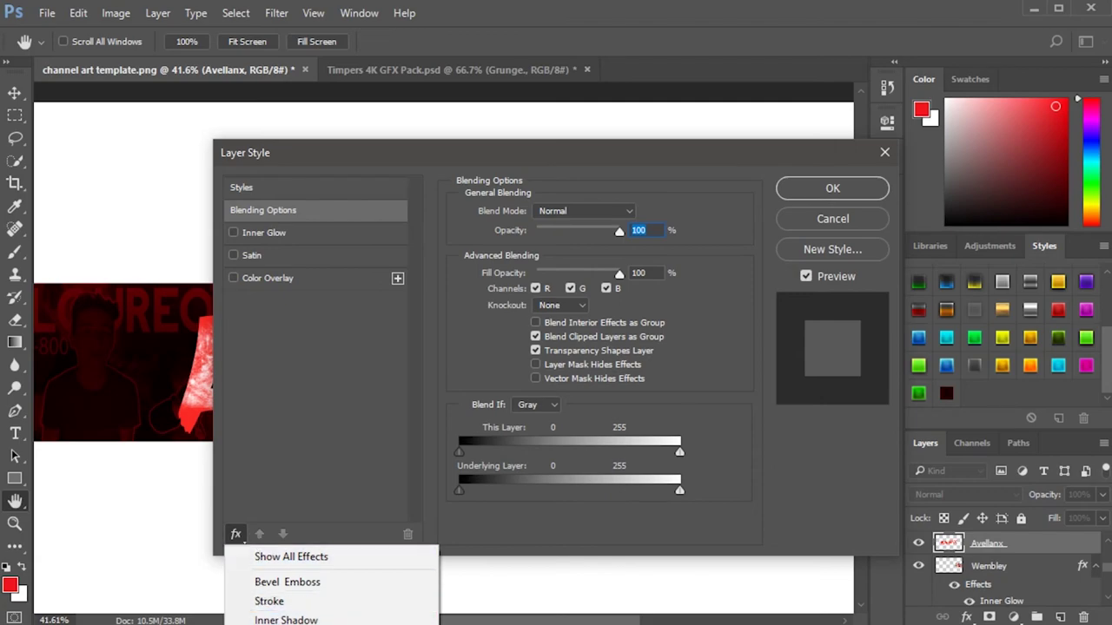
left_click(287, 622)
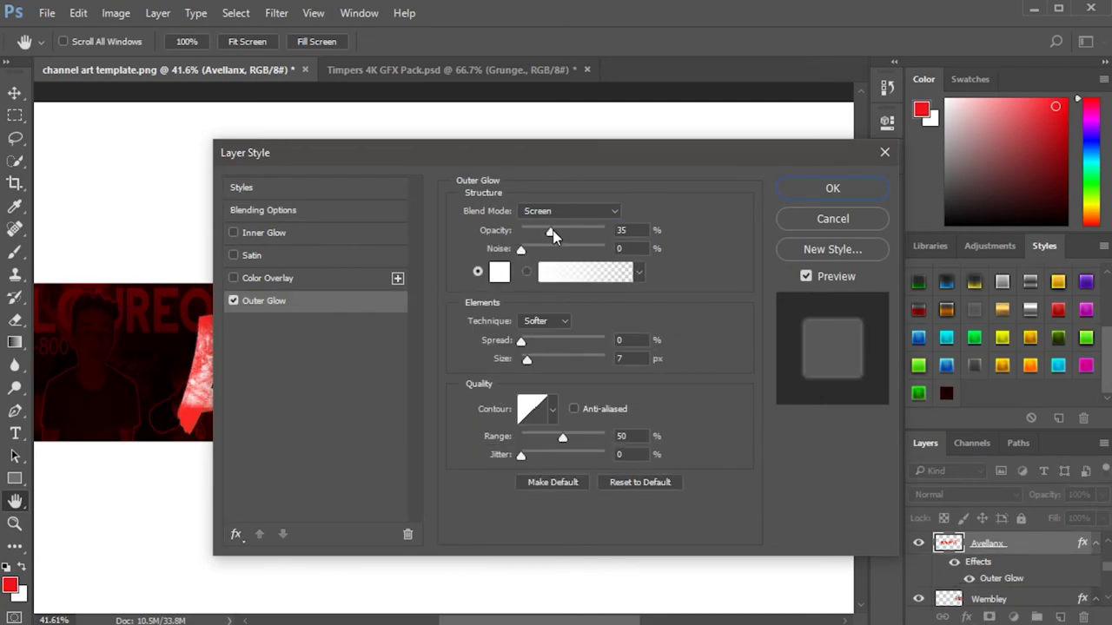
left_click_drag(550, 232, 682, 247)
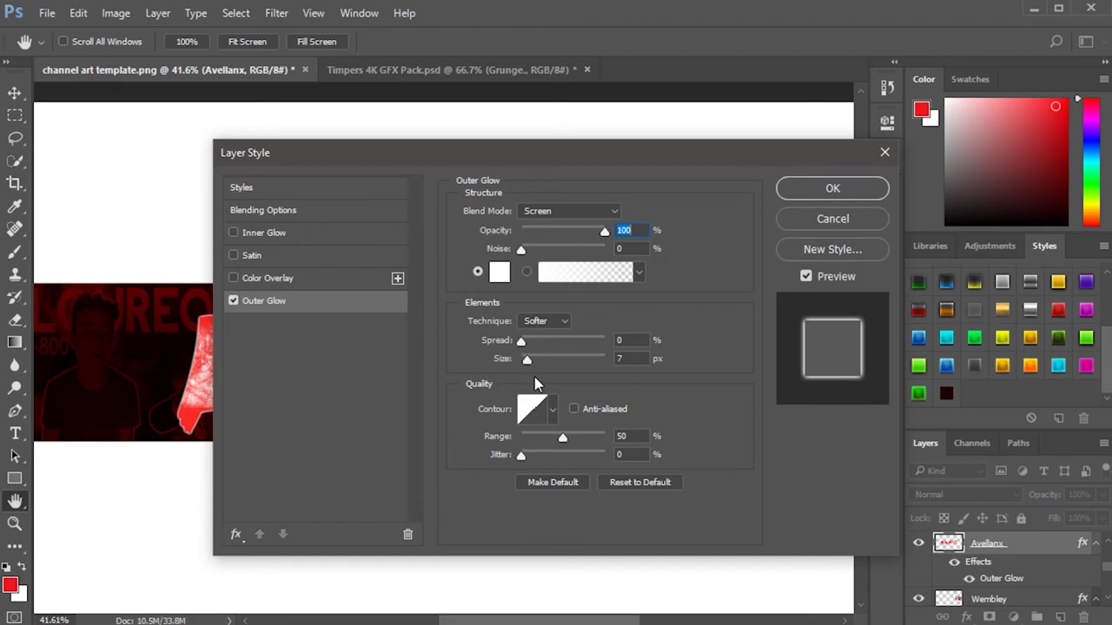
left_click_drag(521, 341, 652, 352)
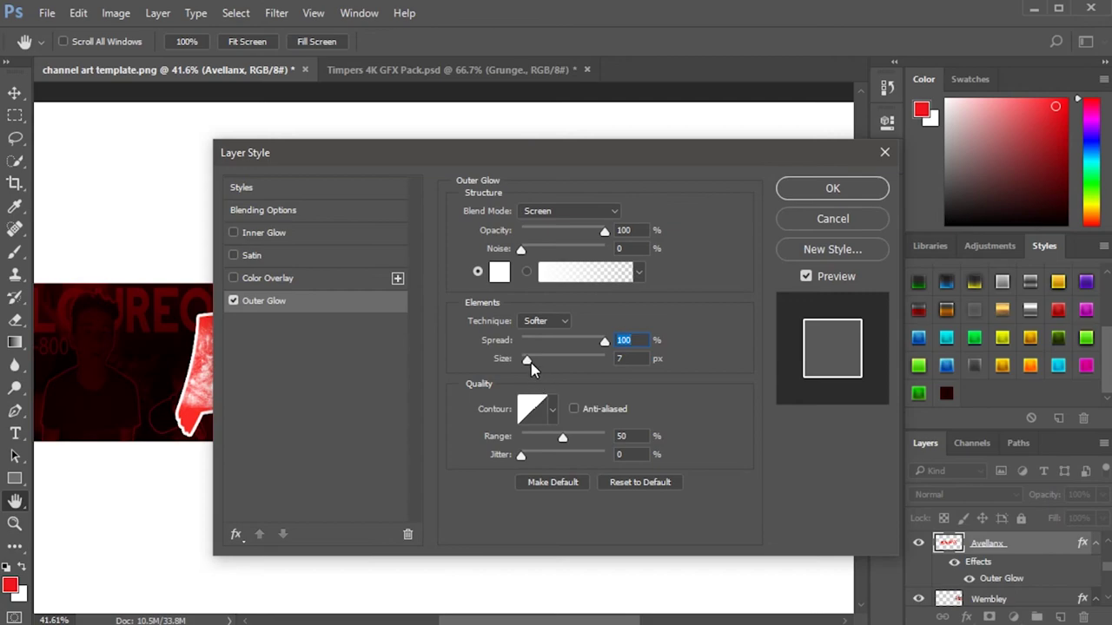
left_click_drag(532, 365, 532, 367)
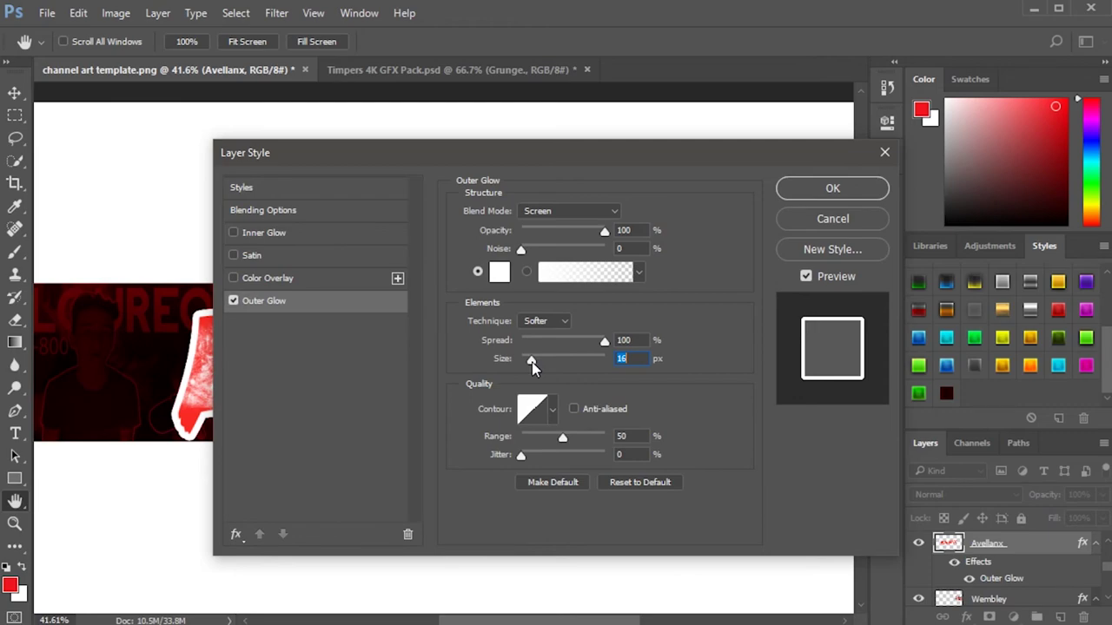
left_click_drag(531, 367, 534, 369)
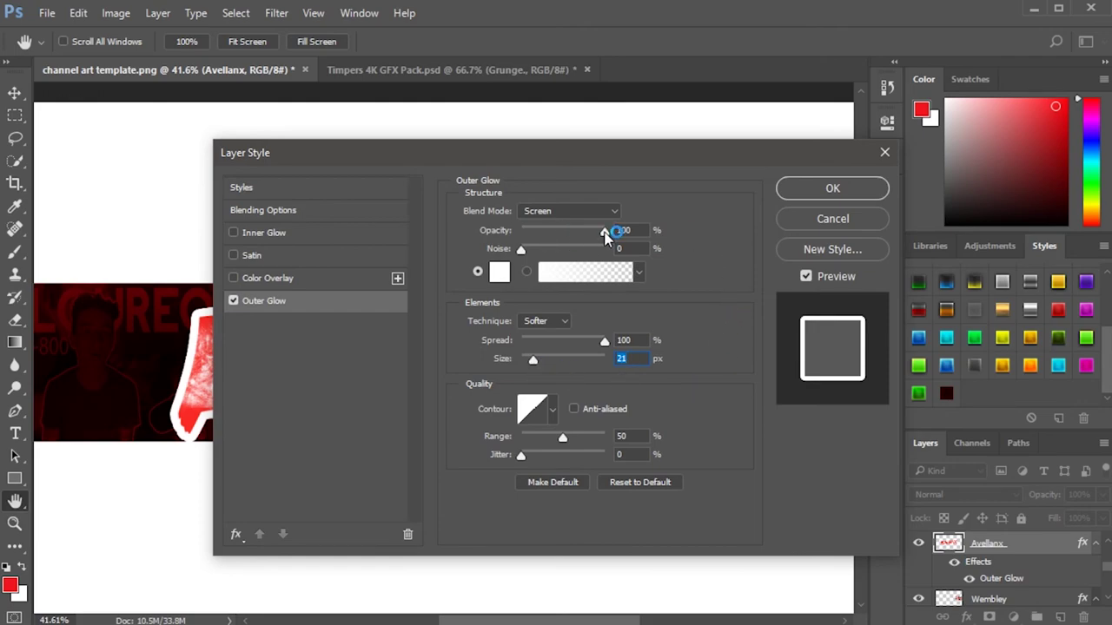
left_click_drag(605, 236, 546, 232)
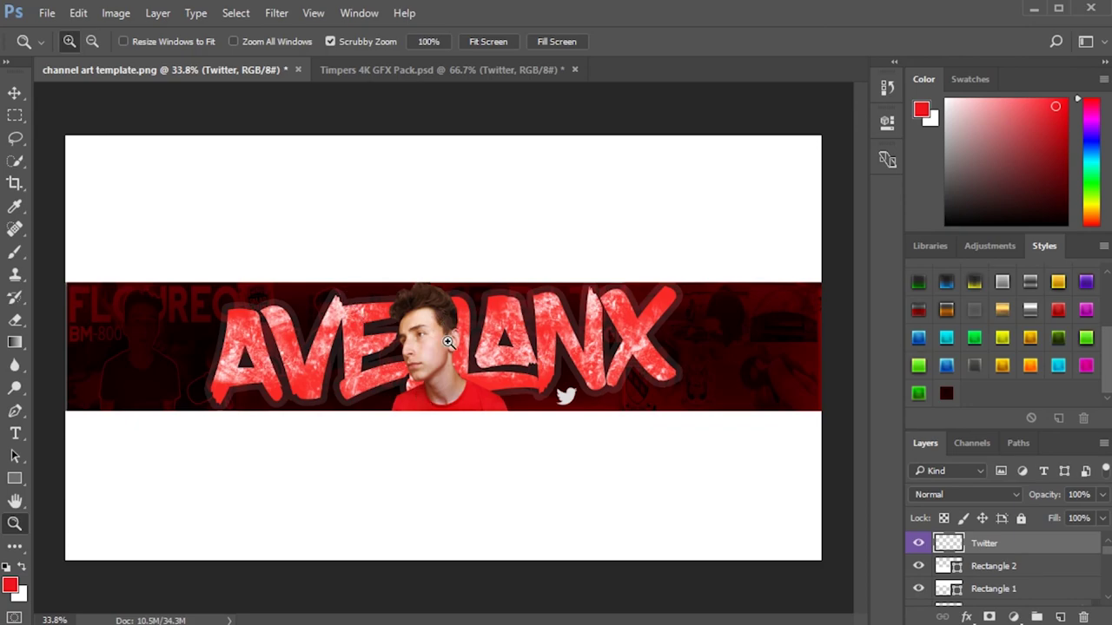
left_click_drag(450, 343, 494, 310)
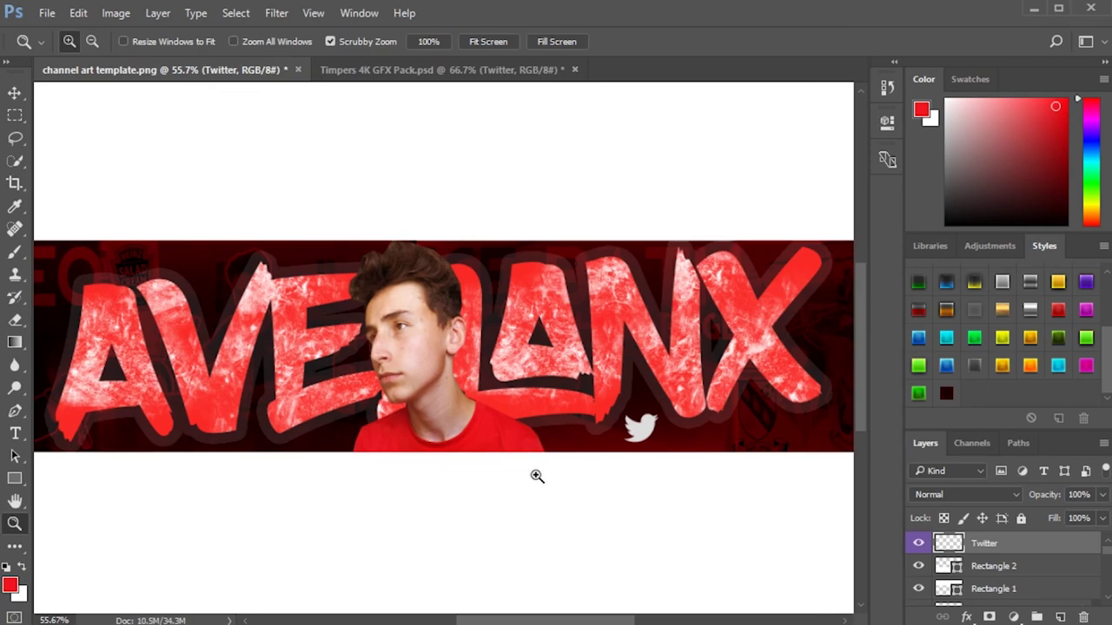
left_click_drag(531, 342, 492, 363)
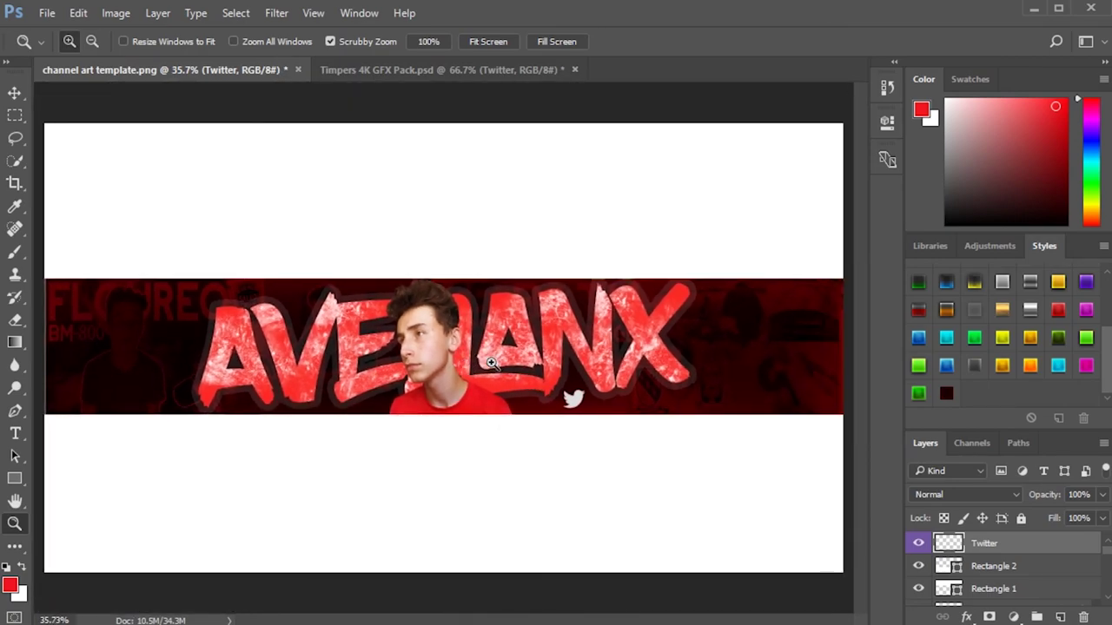